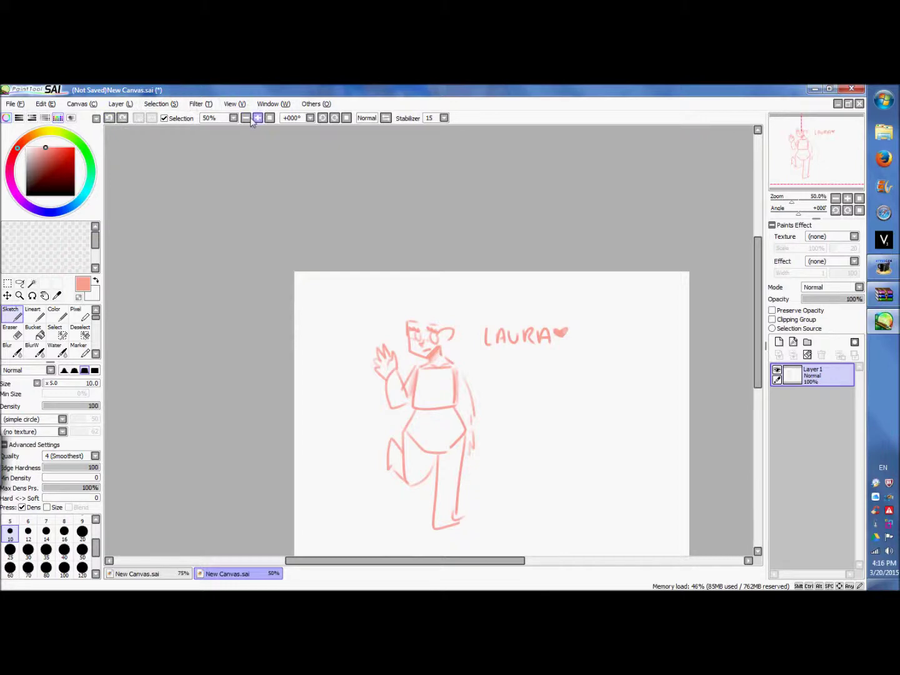
left_click(258, 119)
left_click(258, 119)
- Zoom to fit Laura's head and sketch pink hair curves around her head, neck and ears
left_click(246, 118)
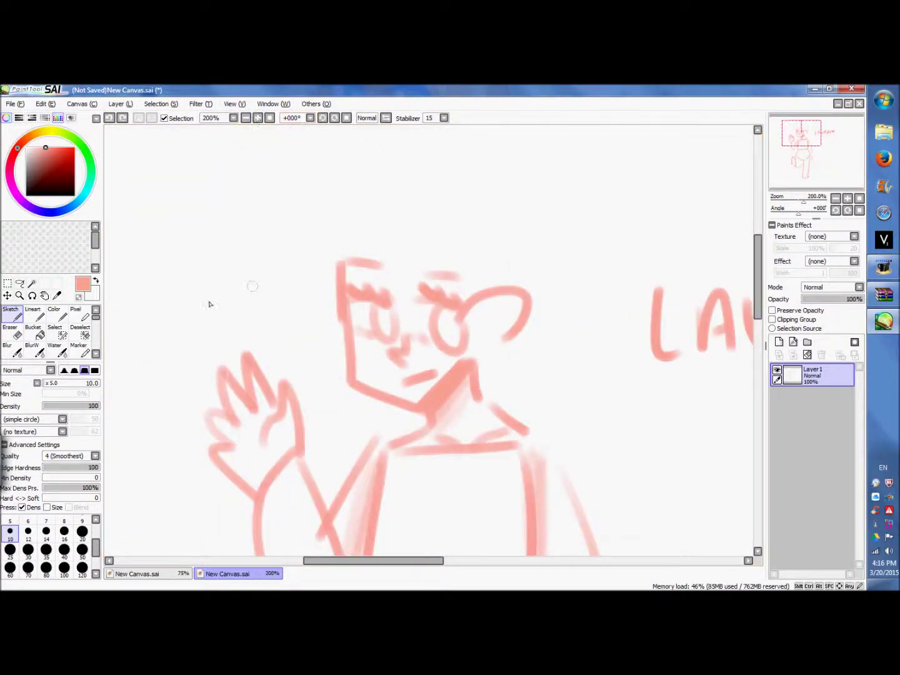
mouse_move(408, 238)
left_mouse_down()
mouse_move(418, 227)
mouse_move(458, 237)
mouse_move(467, 365)
mouse_move(460, 394)
mouse_move(514, 354)
mouse_move(533, 378)
left_mouse_up()
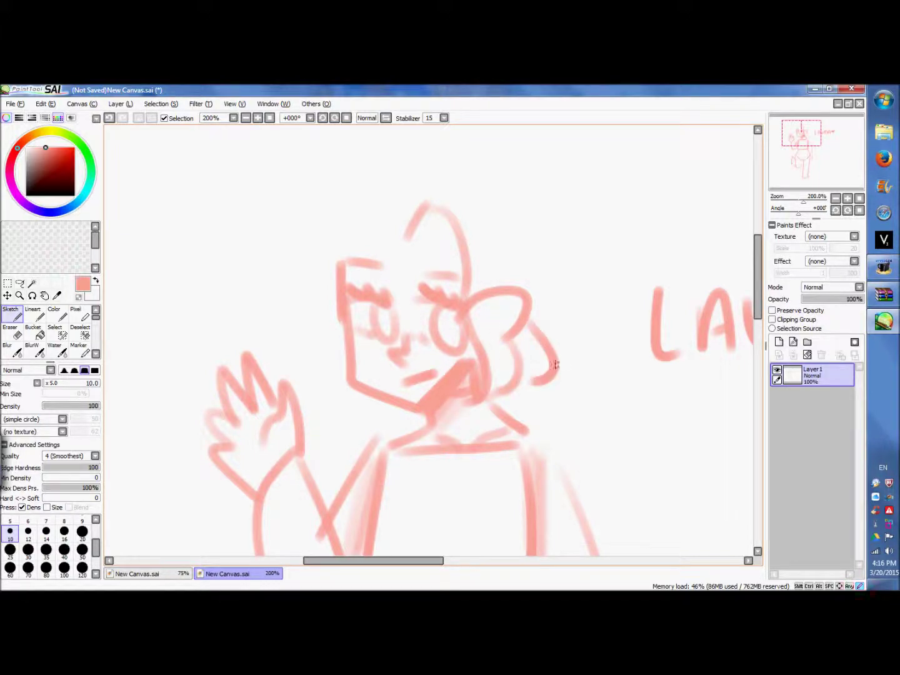
left_click_drag(565, 292, 571, 357)
left_click_drag(374, 235, 338, 268)
left_click_drag(331, 279, 362, 413)
left_click_drag(322, 257, 307, 359)
left_click(109, 118)
mouse_move(318, 281)
left_mouse_down()
mouse_move(293, 329)
mouse_move(326, 377)
left_mouse_up()
left_click_drag(579, 261, 615, 337)
- Add the hair top, right side, bangs arc and inner strands in pink
scroll(438, 251, "up", 3)
mouse_move(363, 214)
left_mouse_down()
mouse_move(342, 227)
mouse_move(318, 312)
left_mouse_up()
left_click_drag(398, 214, 414, 207)
mouse_move(428, 216)
left_mouse_down()
mouse_move(491, 201)
mouse_move(589, 236)
mouse_move(591, 341)
left_mouse_up()
left_click_drag(394, 269, 405, 244)
mouse_move(441, 235)
left_mouse_down()
mouse_move(499, 227)
mouse_move(497, 331)
left_mouse_up()
left_click_drag(522, 251, 539, 322)
left_click_drag(428, 304, 449, 319)
left_click_drag(758, 263, 757, 287)
- Switch to teal and sketch the collar shape at the neckline
left_click(89, 186)
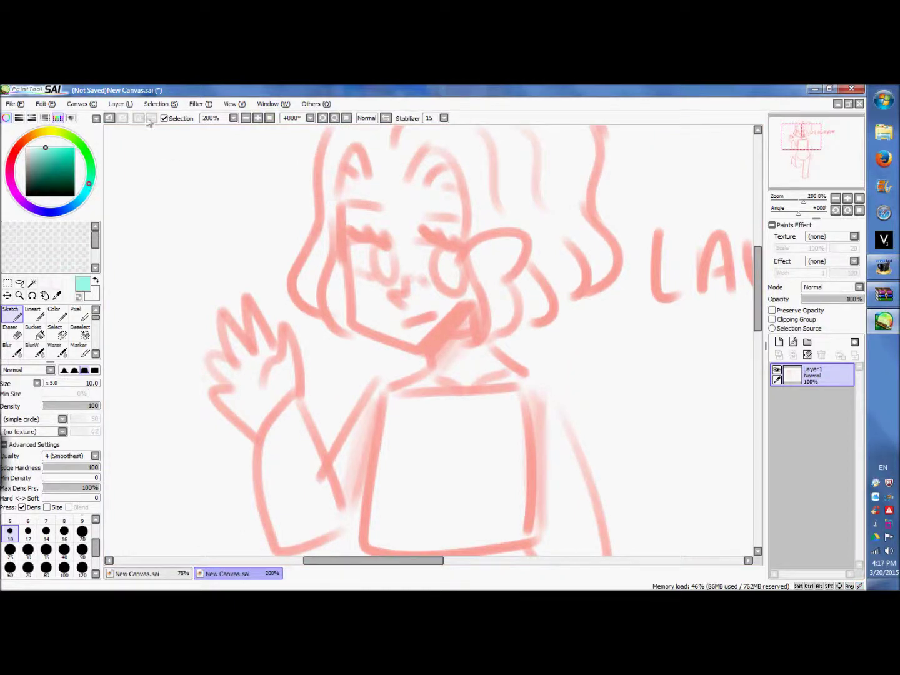
scroll(475, 257, "down", 3)
mouse_move(509, 234)
left_mouse_down()
mouse_move(468, 272)
mouse_move(466, 308)
mouse_move(496, 303)
mouse_move(516, 277)
mouse_move(470, 274)
mouse_move(482, 311)
mouse_move(489, 238)
left_mouse_up()
- Draw the teal collar under the chin and a U-shaped neckline below it
left_click(109, 118)
left_click(110, 118)
mouse_move(457, 273)
left_mouse_down()
mouse_move(432, 313)
mouse_move(455, 320)
left_mouse_up()
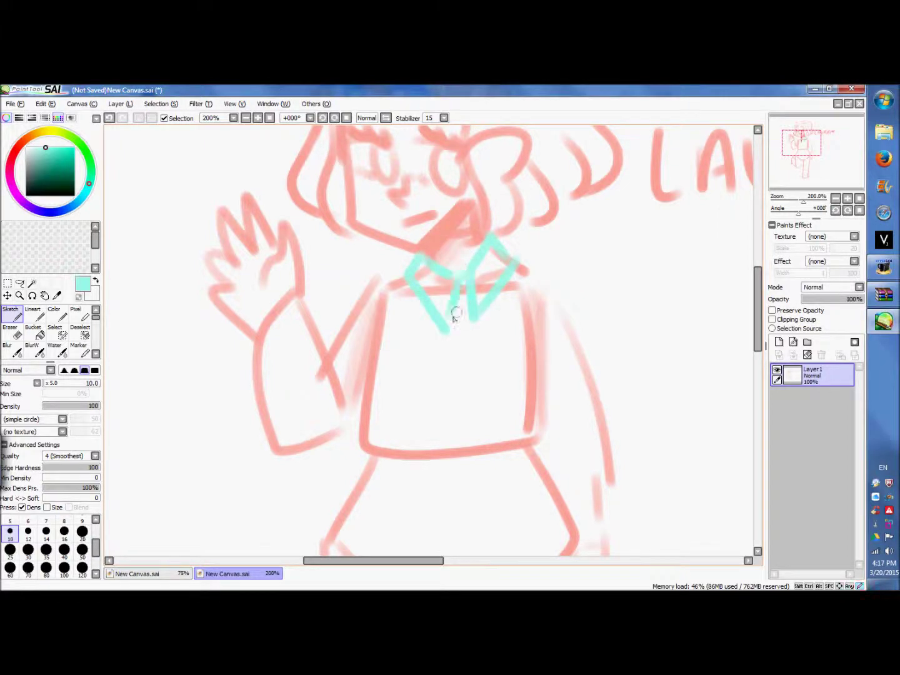
left_click_drag(408, 296, 476, 307)
left_click(110, 118)
left_click_drag(414, 286, 513, 272)
left_click_drag(410, 289, 503, 307)
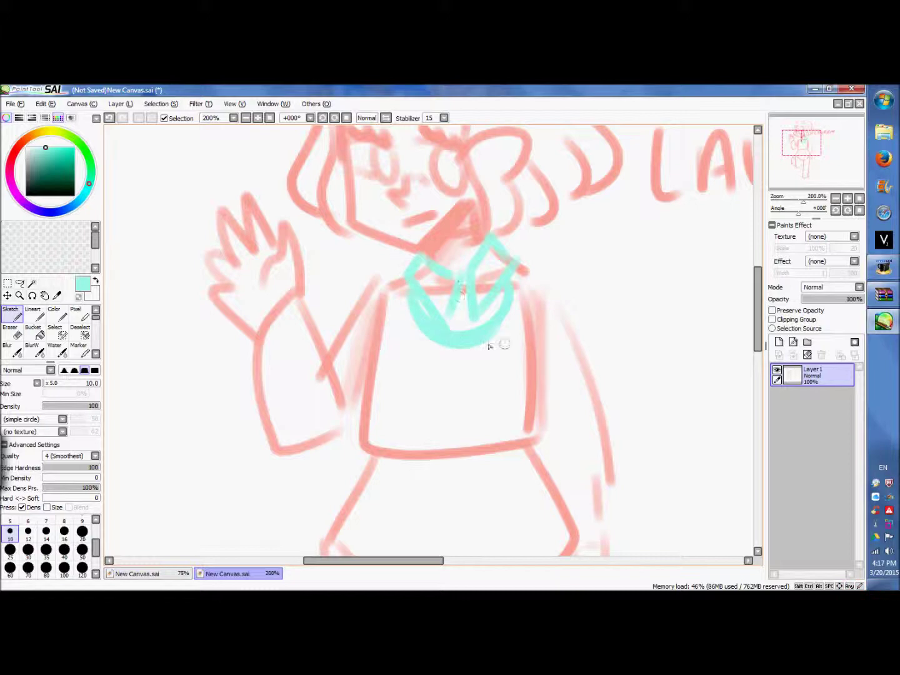
- Outline both shoulders, the raised left arm and its sleeve in teal
scroll(490, 346, "down", 5)
mouse_move(414, 183)
left_mouse_down()
mouse_move(377, 191)
mouse_move(369, 262)
left_mouse_up()
key("ctrl+z")
left_click_drag(382, 197, 372, 270)
left_click_drag(541, 231, 555, 284)
left_click_drag(375, 193, 332, 257)
mouse_move(301, 201)
left_mouse_down()
mouse_move(343, 304)
mouse_move(274, 271)
mouse_move(260, 280)
mouse_move(277, 296)
mouse_move(285, 350)
left_mouse_up()
left_click_drag(289, 266, 278, 307)
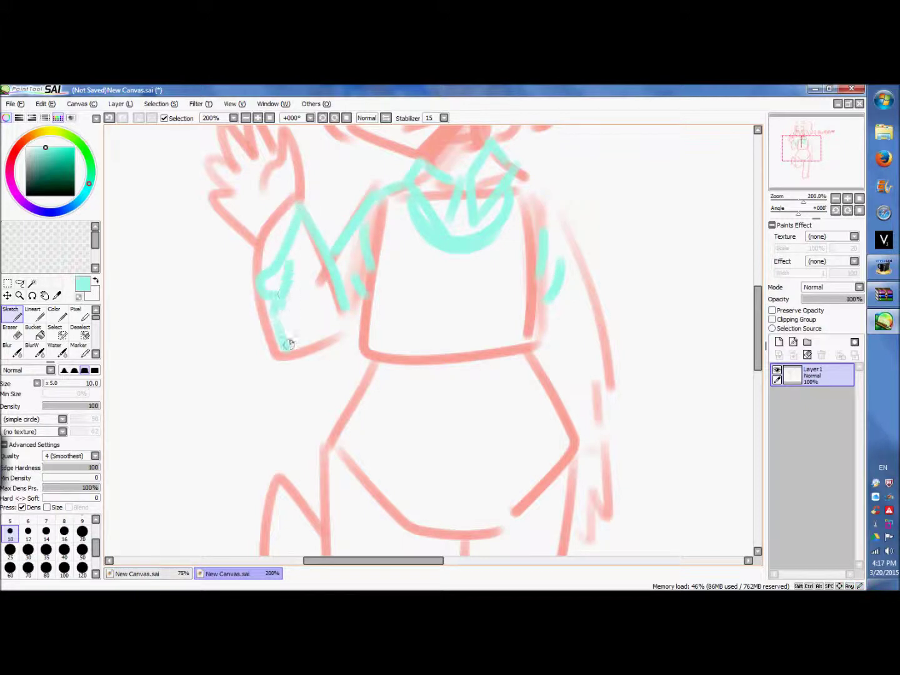
left_click_drag(307, 361, 367, 334)
left_click_drag(531, 180, 539, 199)
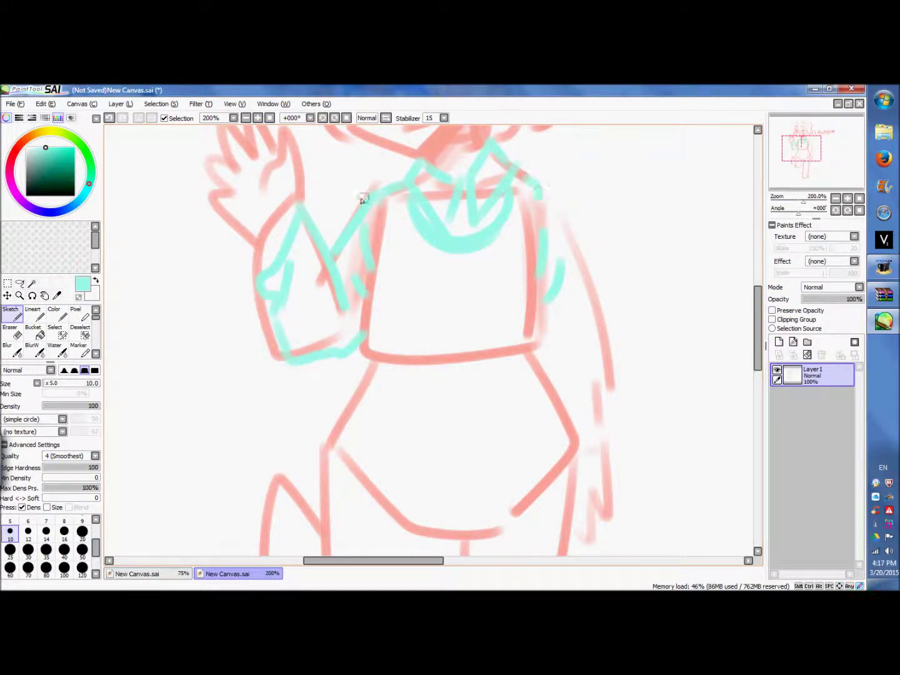
- Outline both torso sides, the waist and the right arm down to the hip
mouse_move(375, 261)
left_mouse_down()
mouse_move(361, 362)
mouse_move(336, 403)
mouse_move(329, 444)
mouse_move(461, 482)
mouse_move(561, 460)
left_mouse_up()
mouse_move(537, 243)
left_mouse_down()
mouse_move(535, 279)
mouse_move(578, 452)
left_mouse_up()
left_click_drag(384, 406, 386, 430)
left_click_drag(534, 314, 520, 361)
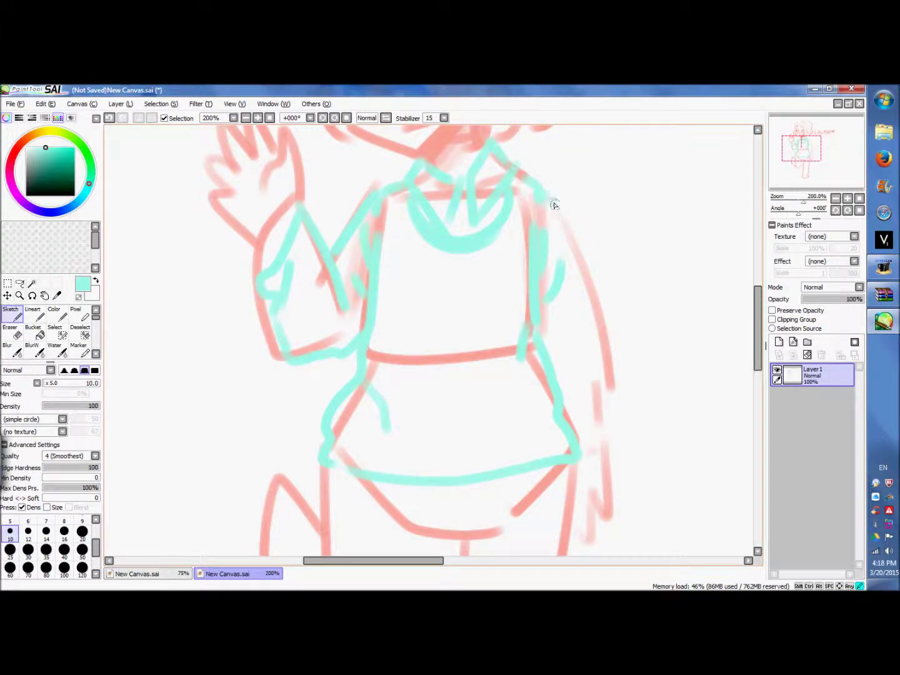
mouse_move(569, 246)
left_mouse_down()
mouse_move(605, 378)
mouse_move(596, 457)
left_mouse_up()
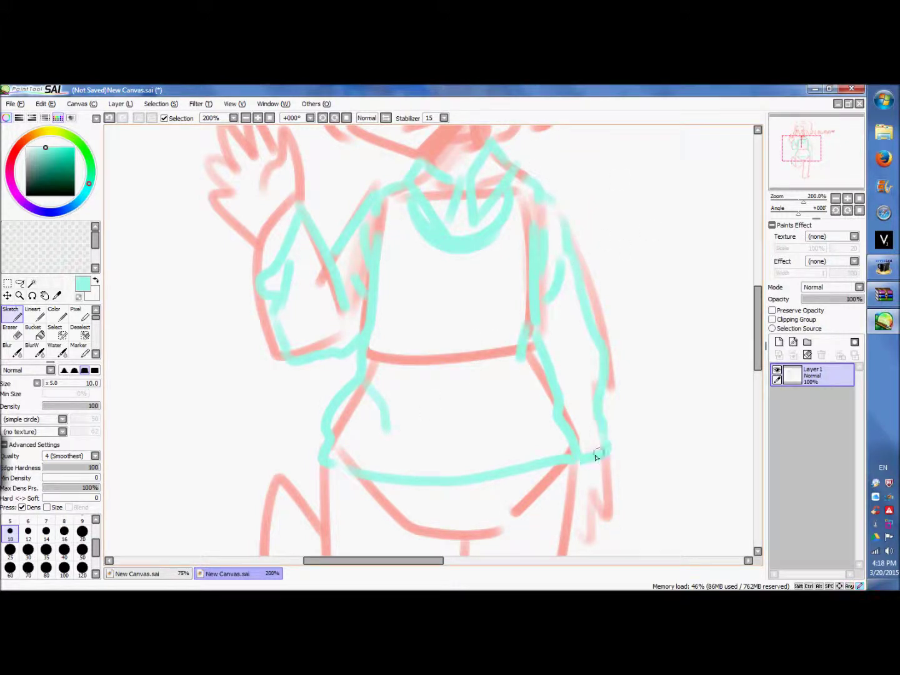
mouse_move(282, 214)
left_mouse_down()
mouse_move(266, 269)
mouse_move(264, 252)
mouse_move(291, 224)
left_mouse_up()
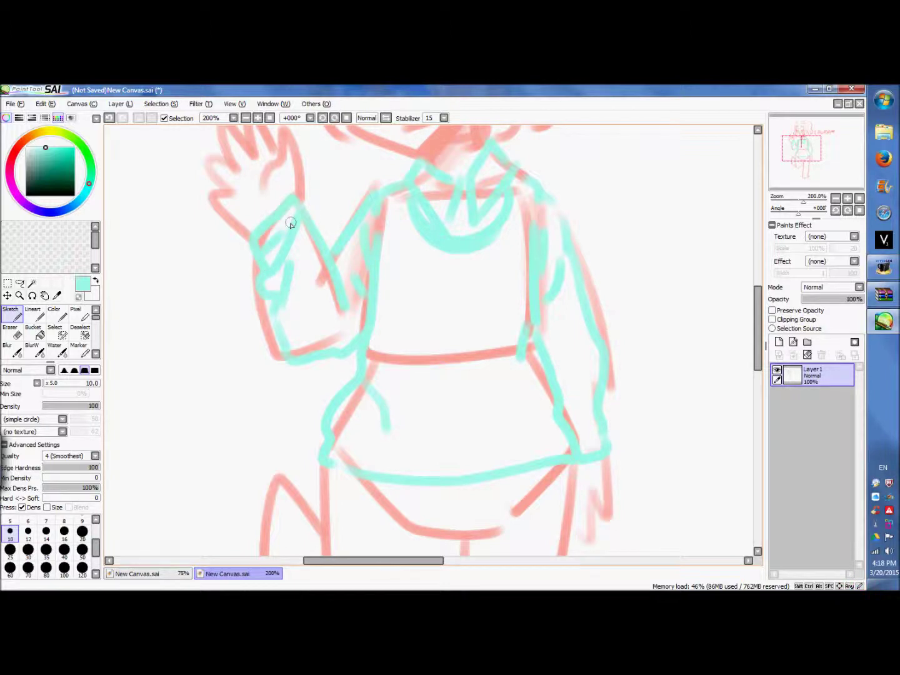
- Redraw the right arm outline with its cuff and trace the left arm's outer edge
left_click(110, 117)
left_click(121, 119)
left_click(110, 118)
mouse_move(575, 246)
left_mouse_down()
mouse_move(611, 409)
mouse_move(604, 435)
mouse_move(581, 445)
left_mouse_up()
mouse_move(577, 415)
left_mouse_down()
mouse_move(599, 408)
mouse_move(594, 453)
left_mouse_up()
mouse_move(297, 199)
left_mouse_down()
mouse_move(265, 226)
mouse_move(261, 255)
left_mouse_up()
- Outline both sides of the shorts with zigzag shading across them
mouse_move(757, 339)
left_mouse_down()
mouse_move(756, 361)
mouse_move(754, 354)
left_mouse_up()
mouse_move(323, 249)
left_mouse_down()
mouse_move(332, 372)
mouse_move(564, 392)
left_mouse_up()
left_click_drag(574, 244, 564, 391)
mouse_move(405, 284)
left_mouse_down()
mouse_move(467, 295)
mouse_move(431, 351)
mouse_move(500, 341)
left_mouse_up()
- Outline the standing leg with zigzag detail and draw stars inside it
left_click_drag(759, 344, 761, 378)
mouse_move(460, 213)
left_mouse_down()
mouse_move(451, 374)
mouse_move(532, 364)
left_mouse_up()
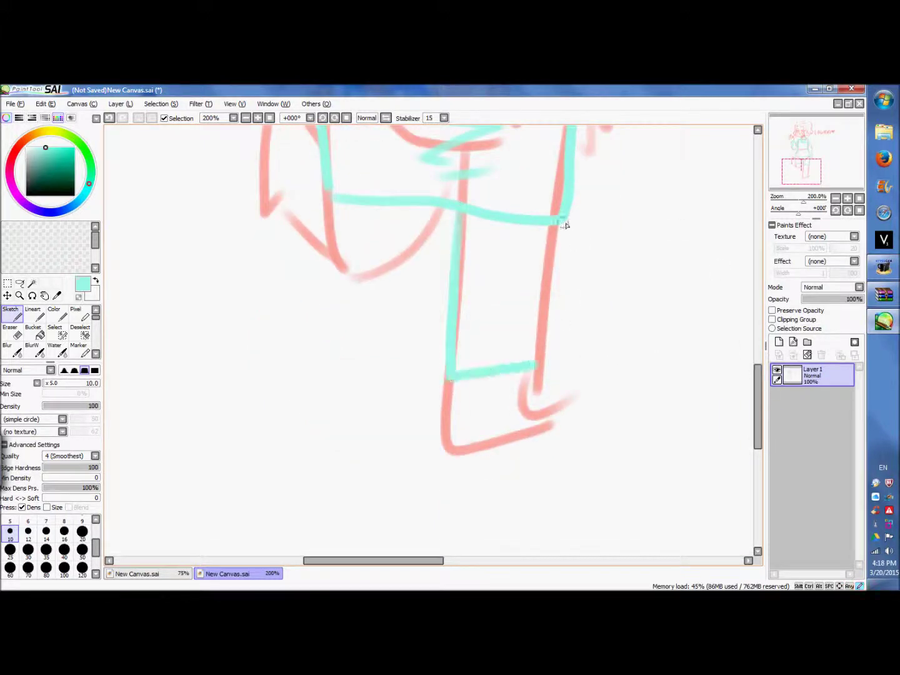
left_click_drag(554, 220, 530, 364)
mouse_move(495, 221)
left_mouse_down()
mouse_move(477, 239)
mouse_move(495, 253)
mouse_move(490, 267)
mouse_move(528, 256)
mouse_move(516, 229)
mouse_move(522, 256)
left_mouse_up()
left_click(109, 117)
left_click_drag(464, 290, 496, 336)
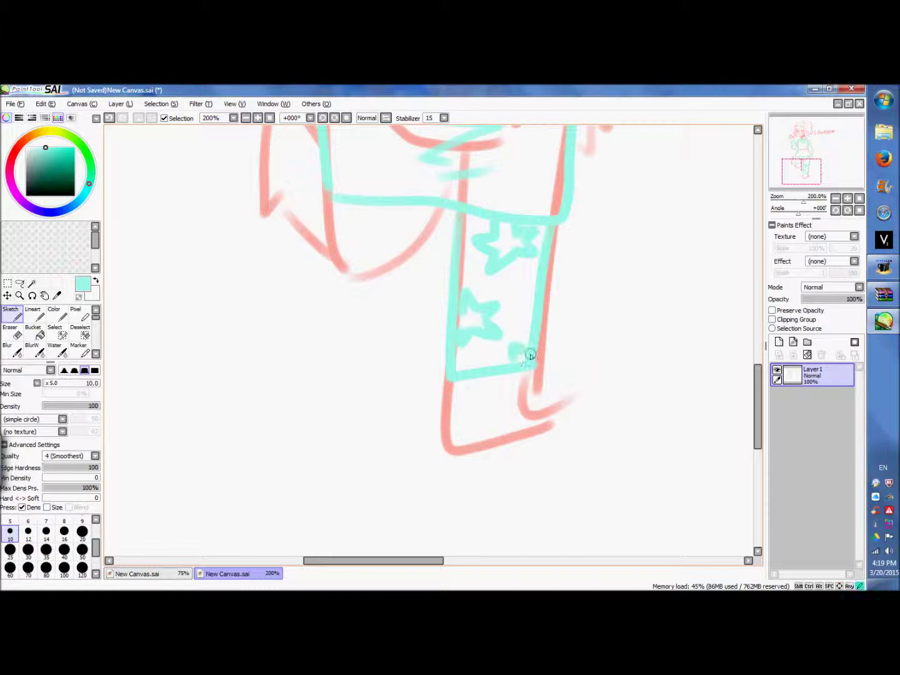
left_click_drag(758, 383, 758, 351)
- Trace the raised leg and foot, then the legging cuff and lower leg to the shoe
mouse_move(432, 372)
left_mouse_down()
mouse_move(346, 422)
mouse_move(312, 326)
mouse_move(315, 366)
left_mouse_up()
left_click_drag(299, 295, 305, 363)
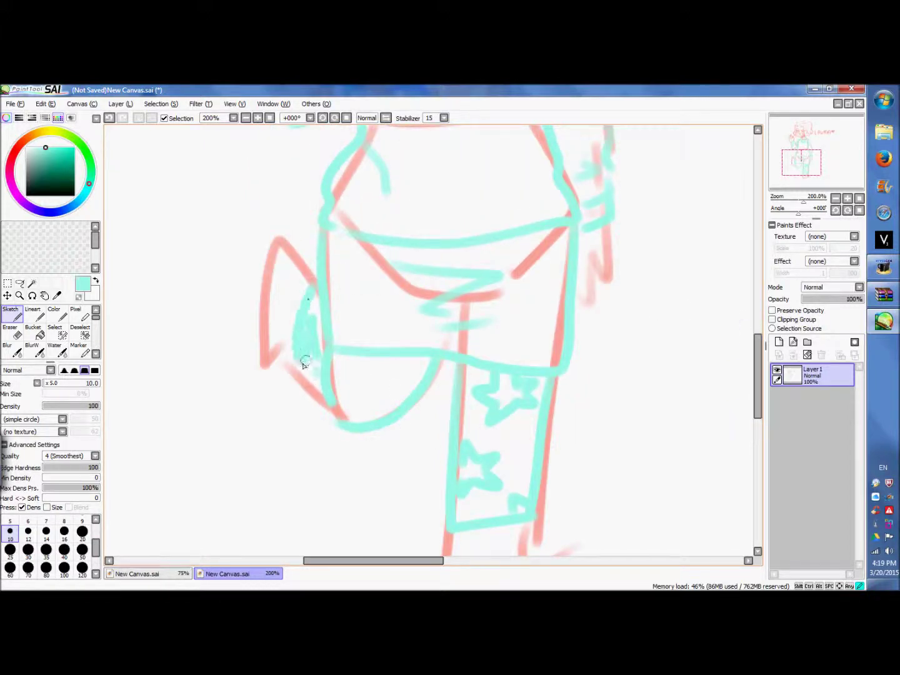
left_click_drag(301, 274, 290, 250)
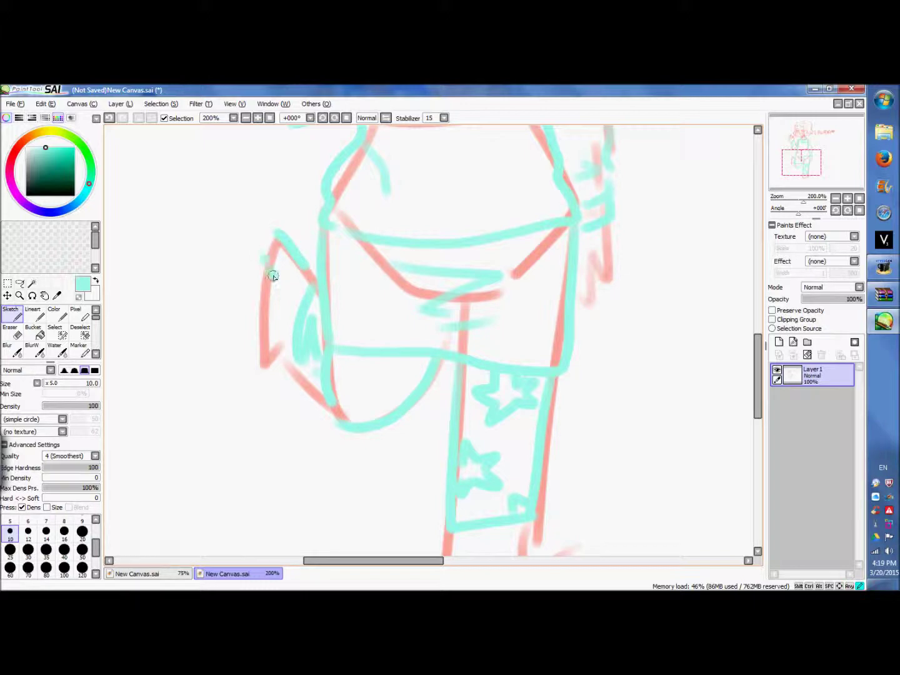
mouse_move(262, 306)
left_mouse_down()
mouse_move(285, 346)
mouse_move(292, 342)
mouse_move(266, 257)
mouse_move(279, 238)
left_mouse_up()
scroll(751, 363, "down", 3)
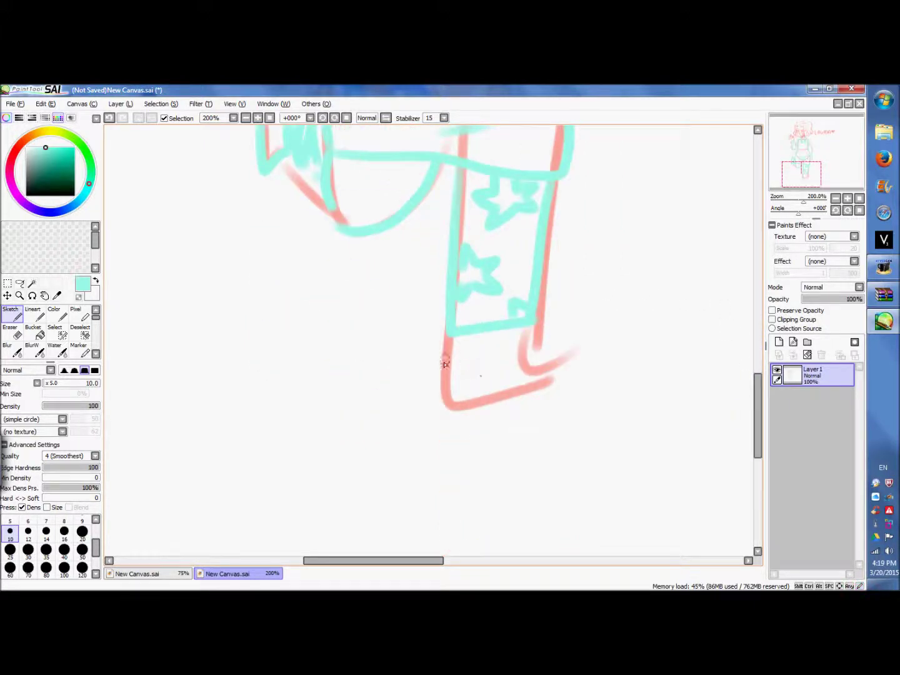
left_click_drag(445, 364, 524, 352)
mouse_move(445, 356)
left_mouse_down()
mouse_move(465, 407)
mouse_move(578, 374)
left_mouse_up()
scroll(518, 393, "up", 5)
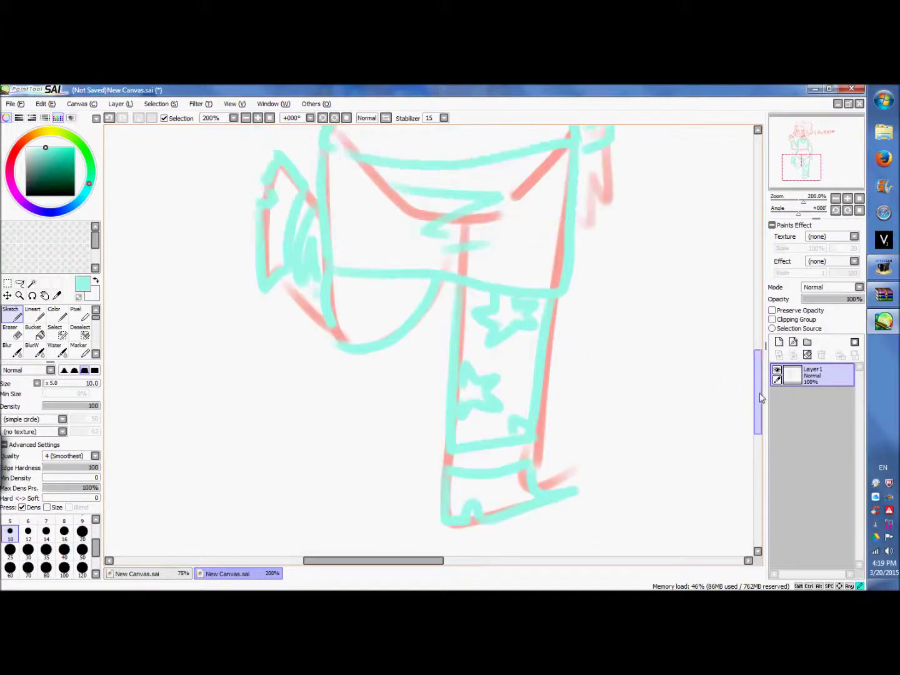
scroll(344, 176, "down", 3)
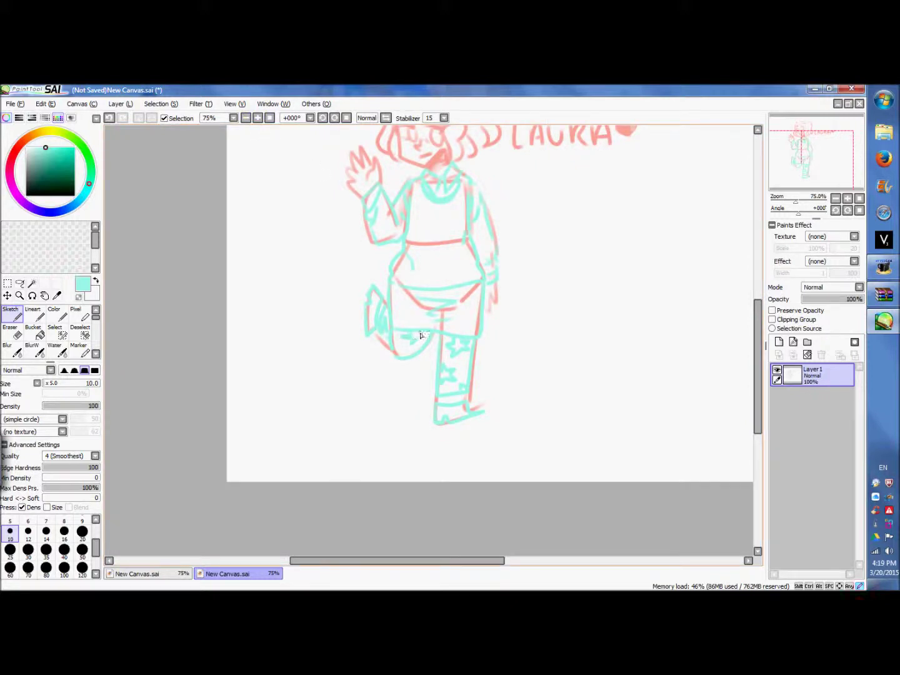
- Undo two leg strokes, zoom to 300%, and redraw the knee and raised leg's corner
left_click(112, 119)
left_click(113, 120)
left_click(259, 119)
left_click(258, 120)
left_click(259, 119)
left_click(260, 120)
mouse_move(367, 306)
left_mouse_down()
mouse_move(337, 343)
mouse_move(404, 346)
mouse_move(328, 352)
mouse_move(380, 361)
left_mouse_up()
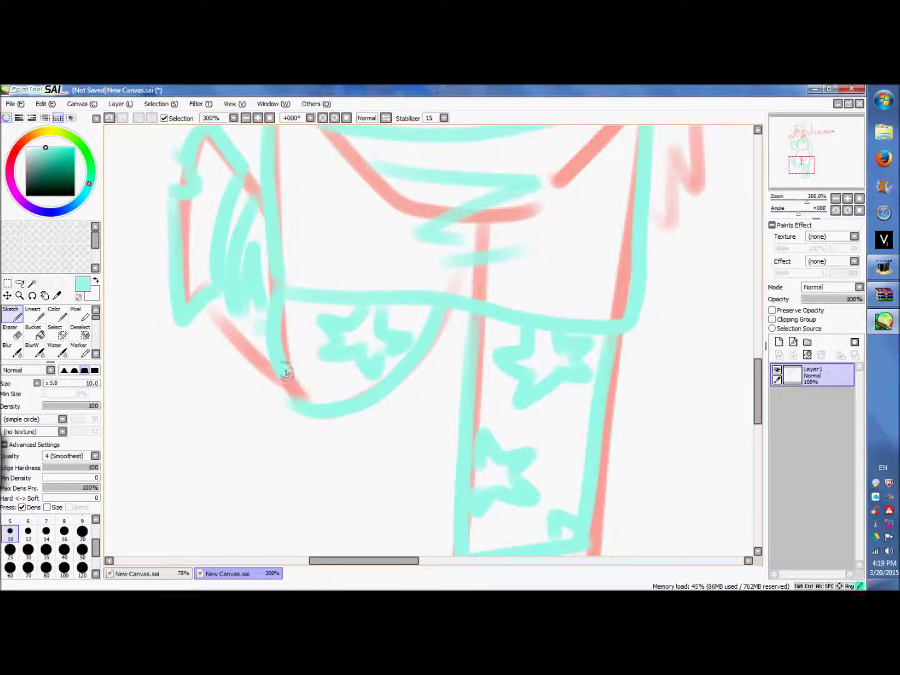
left_click_drag(286, 372, 317, 383)
left_click_drag(255, 236, 257, 242)
- Zoom back out to 100% and undo the small stroke near the lower leg
left_click(245, 119)
left_click(246, 119)
left_click(246, 119)
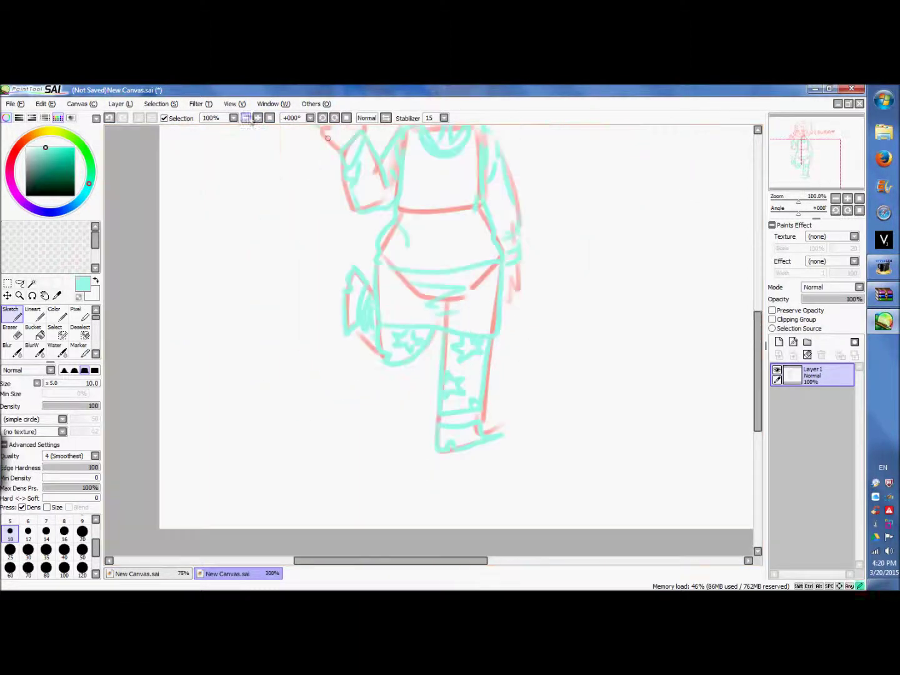
left_click_drag(759, 365, 758, 377)
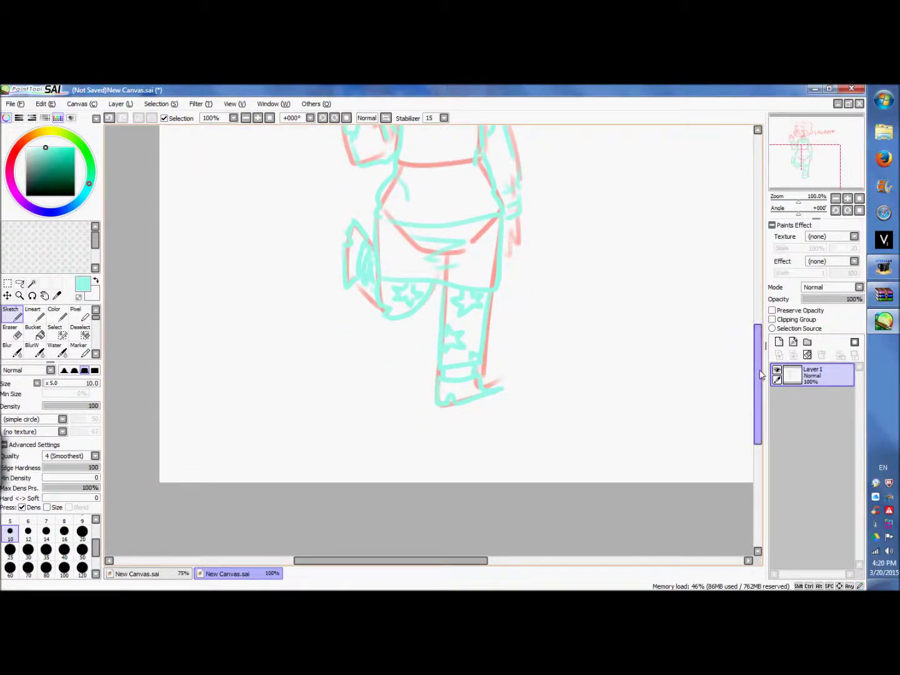
left_click_drag(758, 371, 758, 312)
key("ctrl+z")
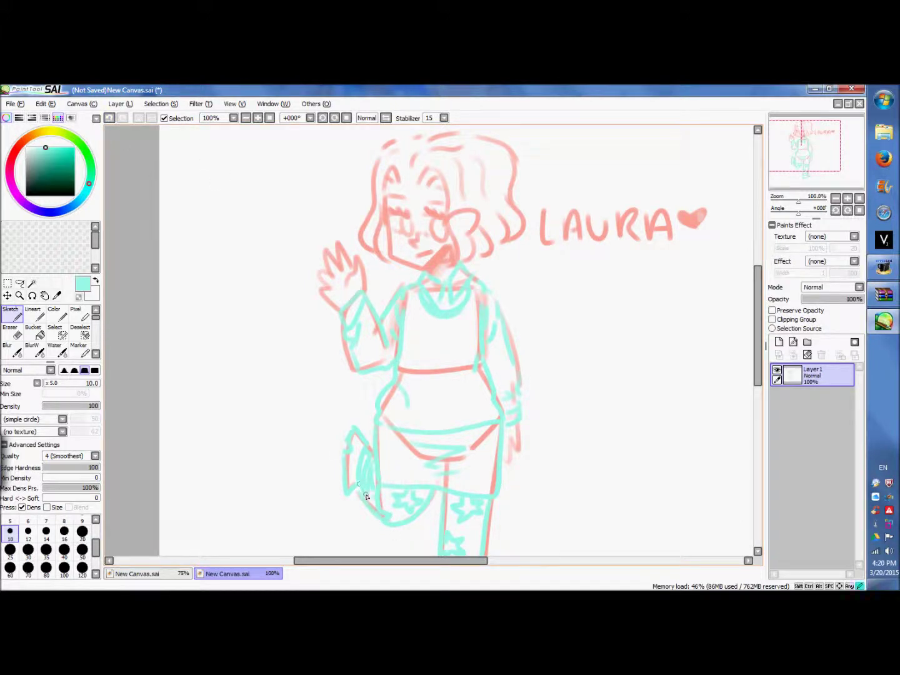
mouse_move(757, 330)
left_mouse_down()
mouse_move(757, 372)
mouse_move(757, 283)
mouse_move(757, 339)
left_mouse_up()
- Fade the sketch layer to 66%, pick a black size-8 brush, and add a lineart layer
left_click(843, 299)
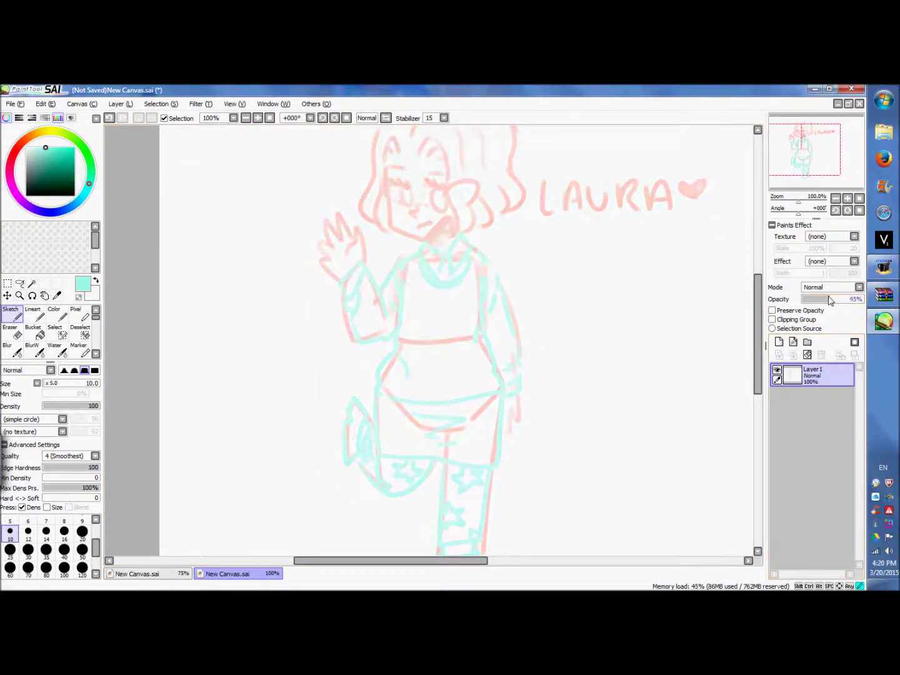
left_click(96, 520)
left_click(81, 532)
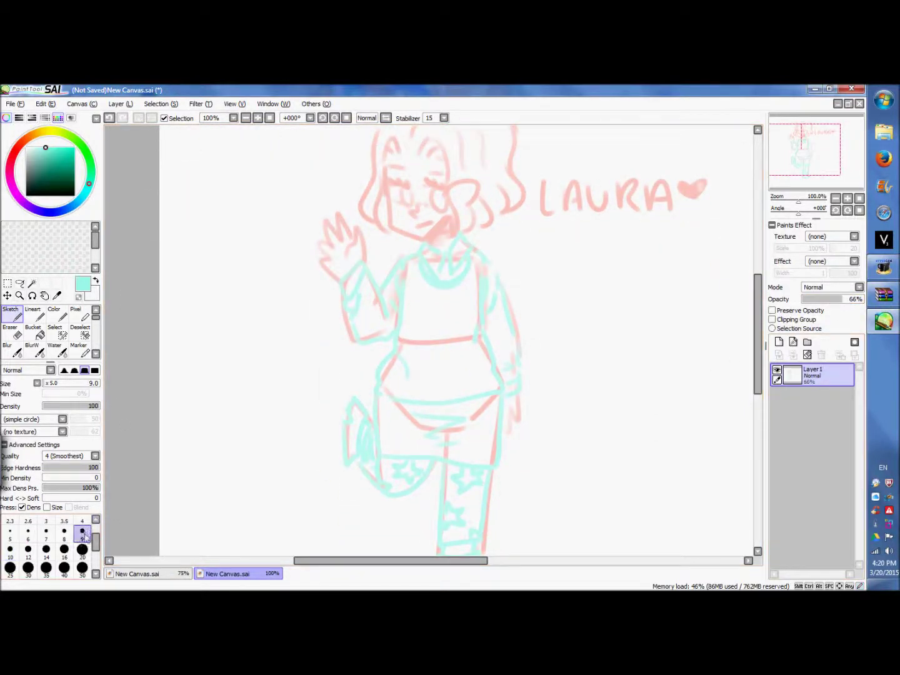
left_click(64, 532)
left_click(73, 195)
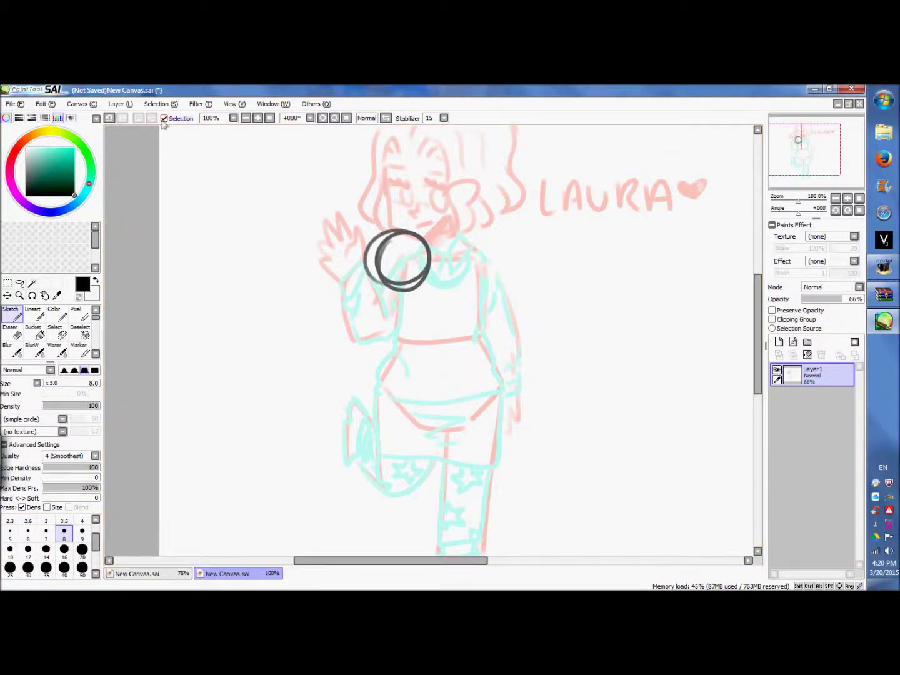
left_click(779, 341)
- Test the black pen at size 7, undoing the trial strokes, and zoom in on the face
mouse_move(426, 275)
left_mouse_down()
mouse_move(393, 293)
mouse_move(456, 282)
left_mouse_up()
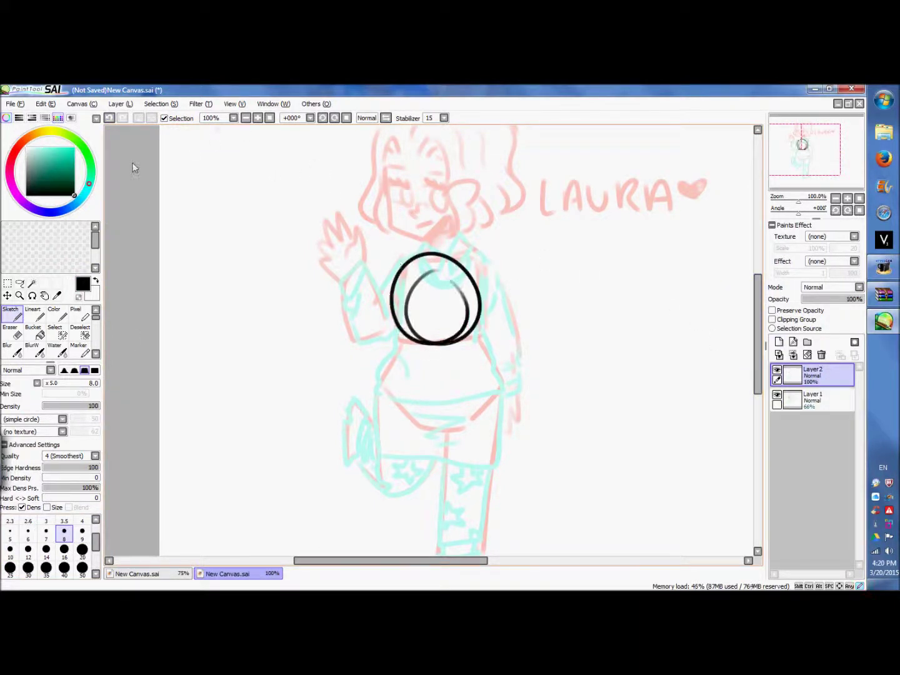
left_click(109, 118)
left_click(47, 534)
left_click_drag(375, 237, 350, 238)
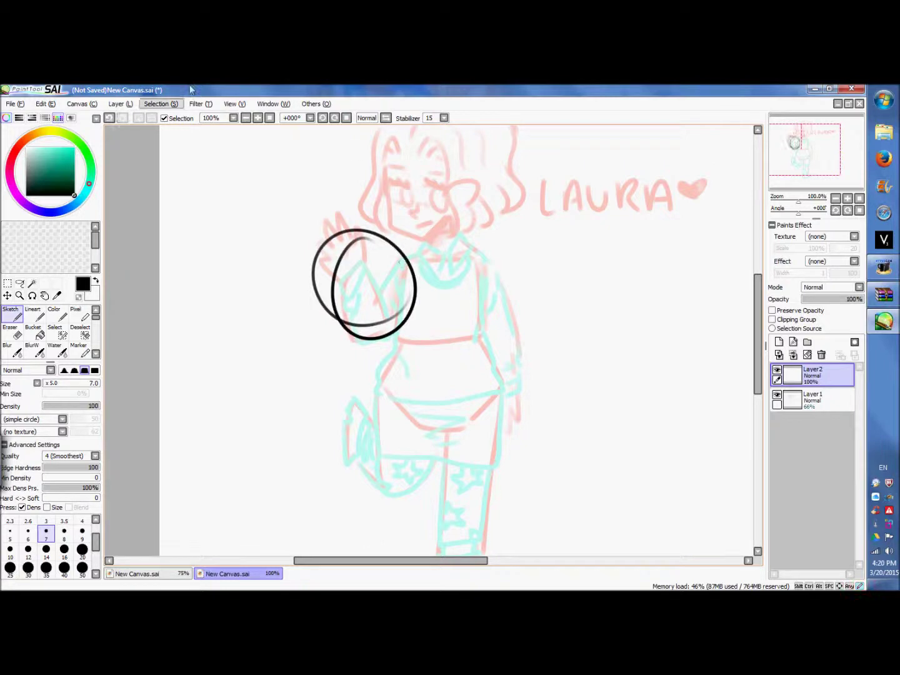
left_click(110, 118)
left_click(110, 118)
left_click(258, 117)
left_click(258, 118)
scroll(431, 340, "up", 5)
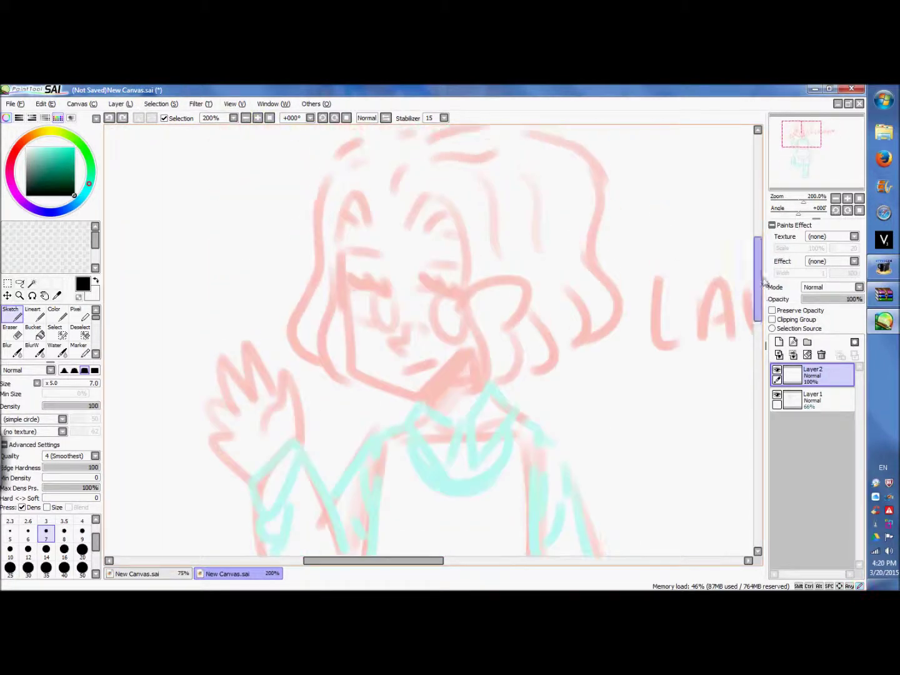
mouse_move(339, 252)
left_mouse_down()
mouse_move(354, 361)
mouse_move(416, 397)
mouse_move(463, 362)
mouse_move(520, 280)
mouse_move(488, 355)
mouse_move(509, 316)
left_mouse_up()
left_click(109, 117)
left_click_drag(476, 357, 483, 388)
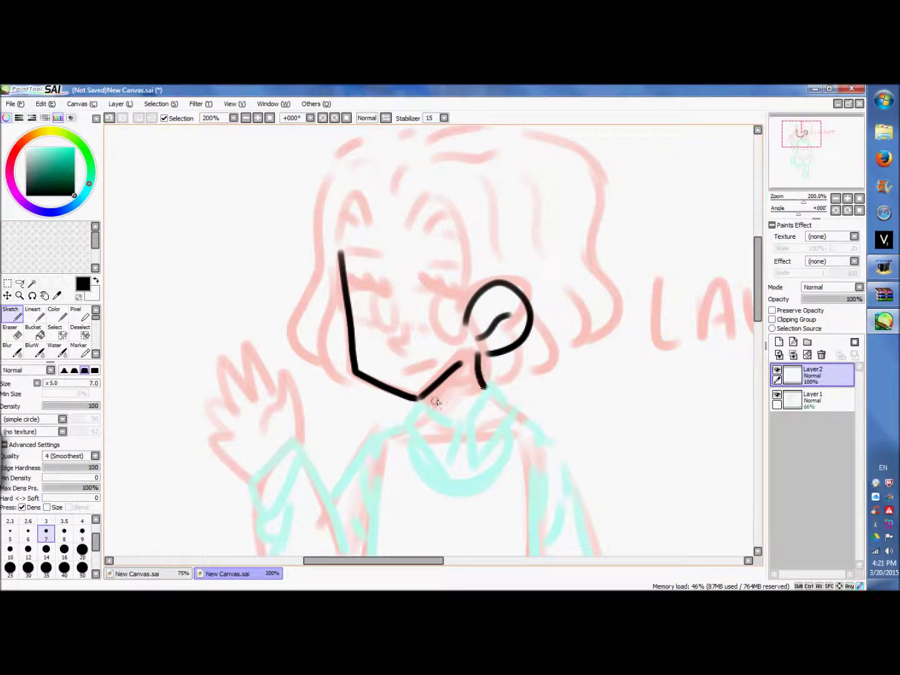
left_click(107, 119)
- Ink the face outline to the chin, the hair bow loops, a right curl and the left hair line
mouse_move(396, 226)
left_mouse_down()
mouse_move(464, 278)
mouse_move(485, 375)
left_mouse_up()
left_click(110, 118)
left_click(110, 118)
left_click(110, 119)
left_click(110, 119)
left_click(122, 118)
mouse_move(405, 226)
left_mouse_down()
mouse_move(482, 363)
mouse_move(458, 375)
left_mouse_up()
left_click_drag(498, 300, 491, 383)
left_click_drag(534, 292, 544, 363)
mouse_move(561, 252)
left_mouse_down()
mouse_move(576, 279)
mouse_move(578, 346)
left_mouse_up()
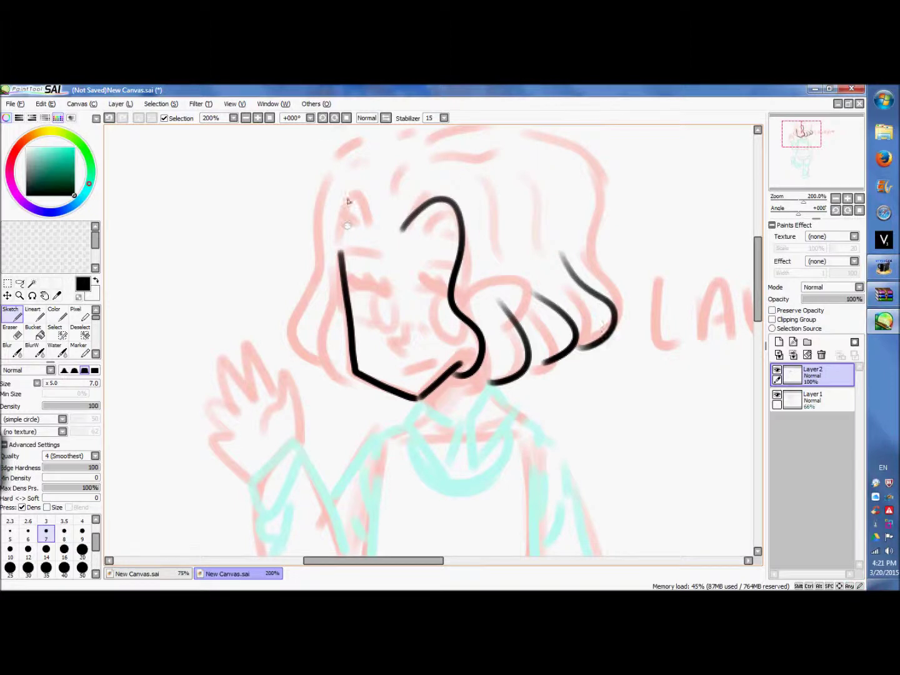
mouse_move(372, 227)
left_mouse_down()
mouse_move(338, 269)
mouse_move(323, 328)
mouse_move(358, 379)
left_mouse_up()
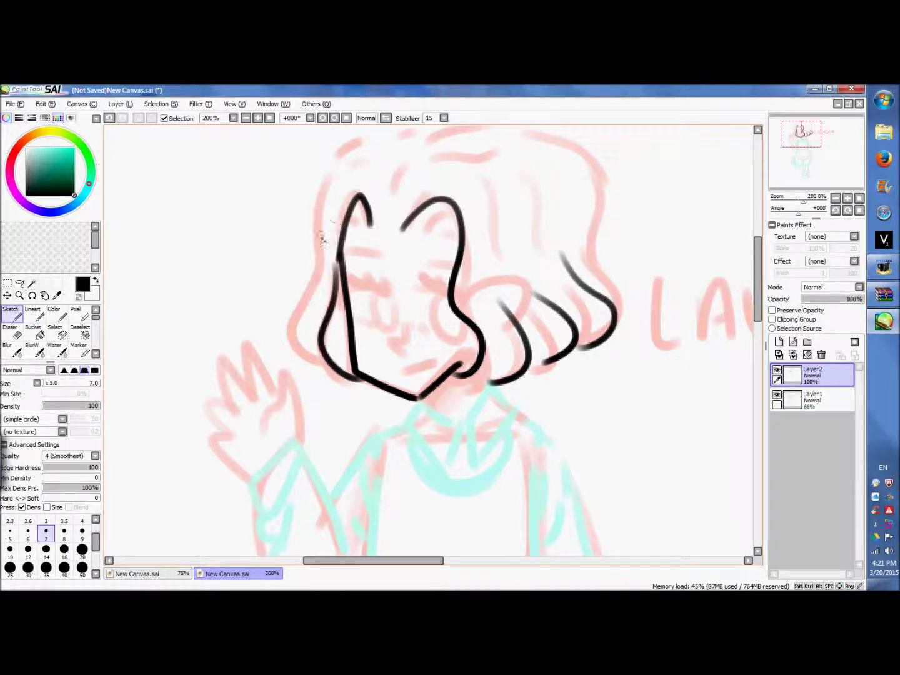
left_click_drag(335, 178, 328, 376)
- Ink the top and right side of the hair and begin the collar below the chin
scroll(758, 294, "up", 2)
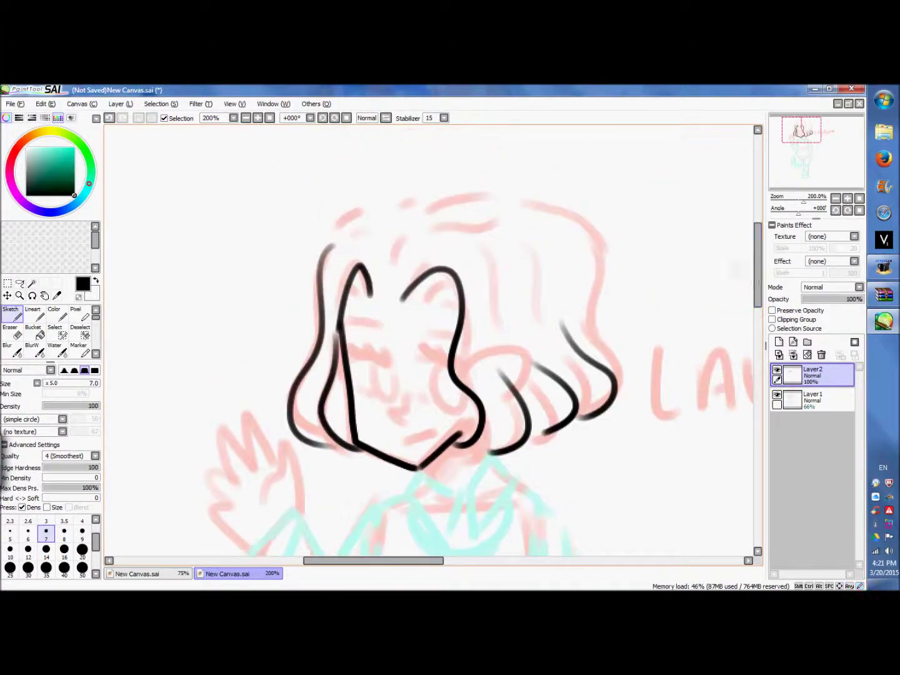
left_click_drag(360, 213, 337, 223)
left_click_drag(400, 209, 422, 213)
mouse_move(429, 212)
left_mouse_down()
mouse_move(462, 201)
mouse_move(571, 235)
mouse_move(622, 374)
left_mouse_up()
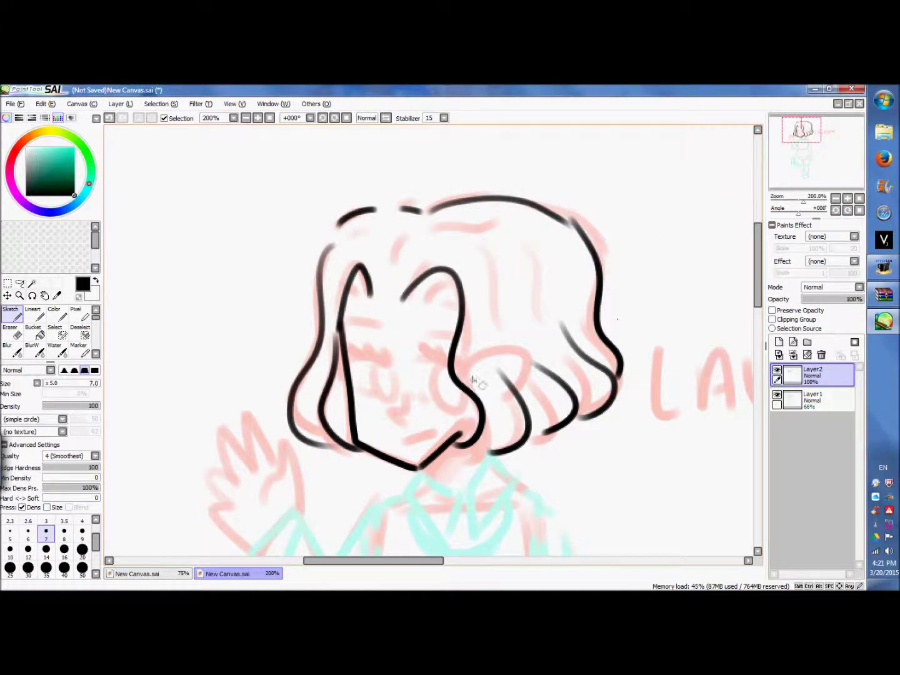
left_click_drag(756, 269, 756, 310)
mouse_move(491, 253)
left_mouse_down()
mouse_move(462, 279)
mouse_move(500, 264)
mouse_move(489, 255)
left_mouse_up()
mouse_move(418, 267)
left_mouse_down()
mouse_move(452, 279)
mouse_move(422, 300)
mouse_move(417, 269)
mouse_move(420, 325)
left_mouse_up()
- Ink the wide neckline curve beneath the collar, redrawing the first attempt
left_click(110, 118)
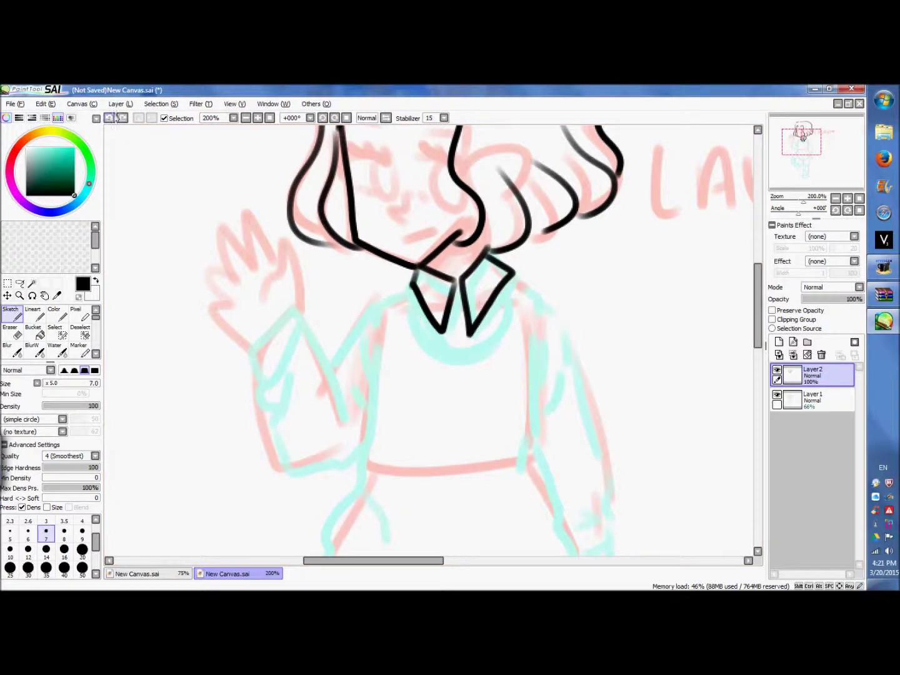
left_click(258, 118)
left_click(258, 118)
mouse_move(398, 251)
left_mouse_down()
mouse_move(505, 329)
mouse_move(533, 244)
left_mouse_up()
left_click(111, 119)
mouse_move(395, 252)
left_mouse_down()
mouse_move(503, 356)
mouse_move(542, 263)
left_mouse_up()
mouse_move(384, 244)
left_mouse_down()
mouse_move(415, 354)
mouse_move(527, 376)
mouse_move(573, 282)
mouse_move(569, 244)
left_mouse_up()
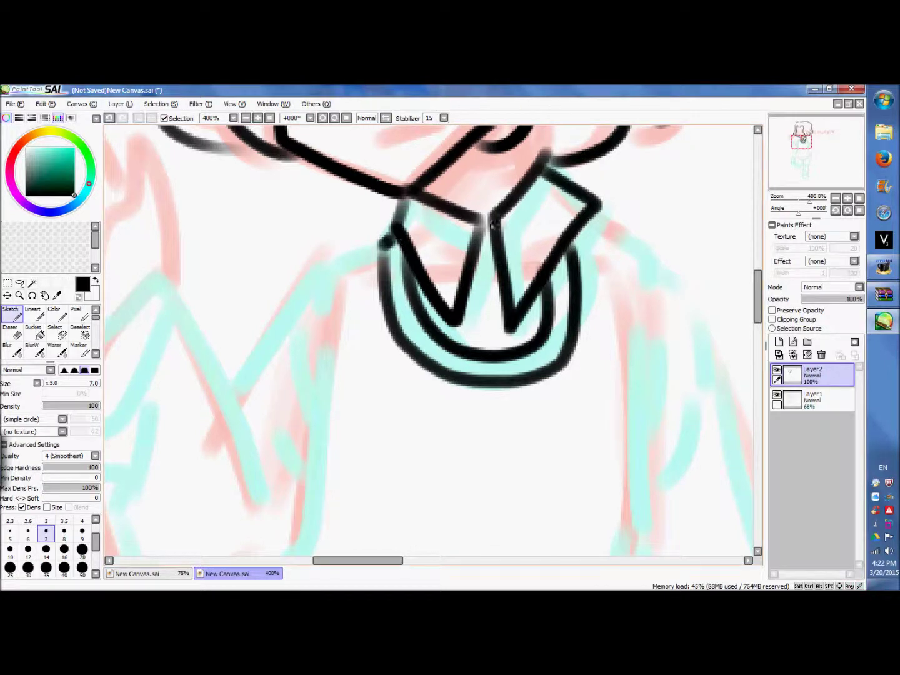
left_click(245, 119)
left_click(257, 118)
- Ink short shoulder lines on both sides of the collar
mouse_move(401, 263)
left_mouse_down()
mouse_move(346, 287)
mouse_move(337, 325)
left_mouse_up()
key("ctrl+z")
key("ctrl+z")
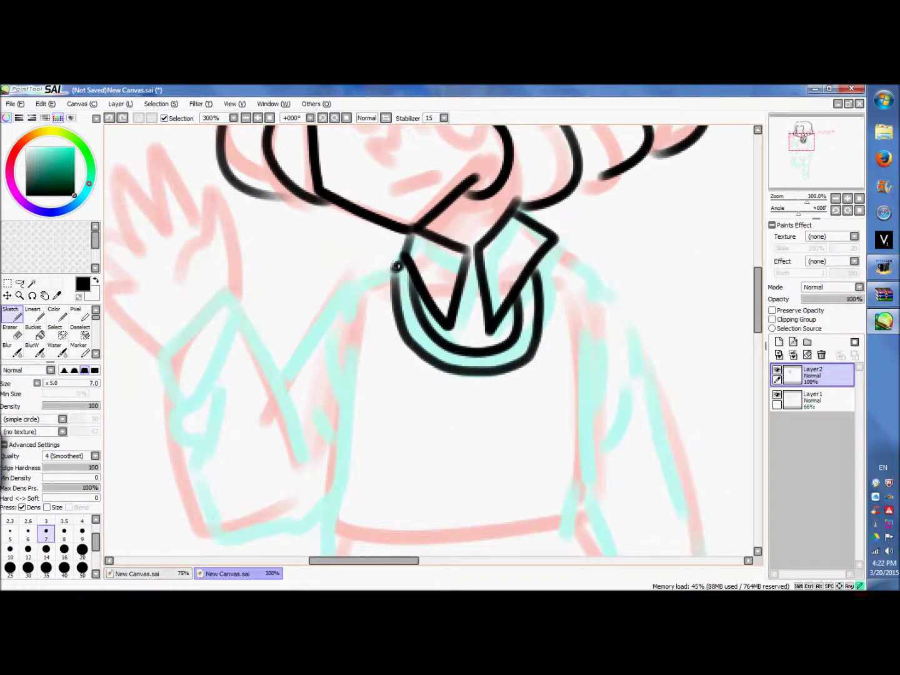
left_click_drag(400, 264, 347, 307)
left_click_drag(559, 252, 620, 302)
scroll(563, 263, "down", 5)
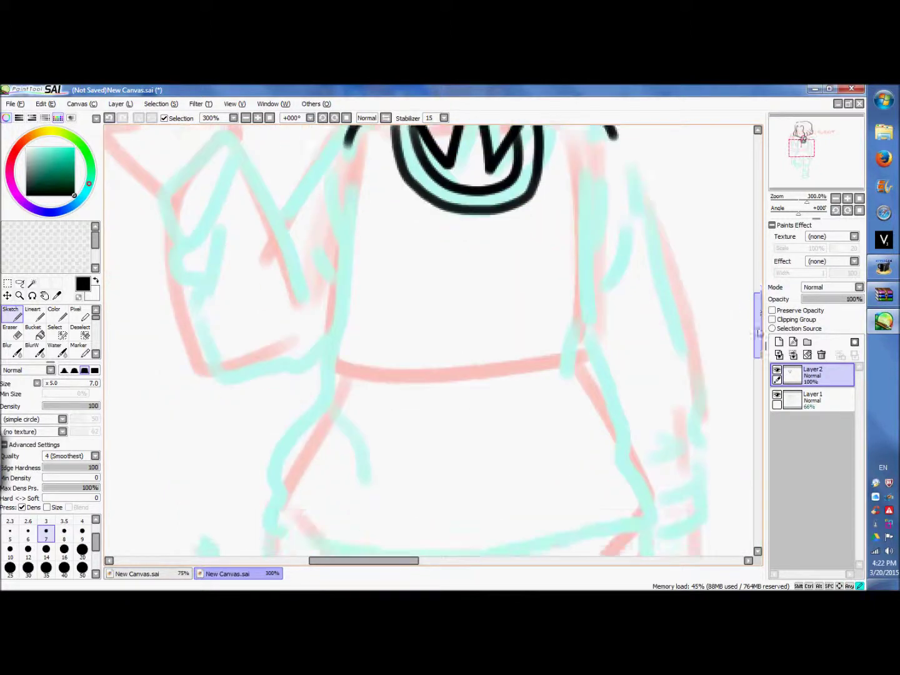
left_click_drag(611, 157, 595, 289)
- Outline both sides of the sweater and its bottom hem
left_click_drag(348, 200, 323, 407)
left_click_drag(591, 301, 655, 532)
scroll(364, 288, "down", 5)
mouse_move(324, 250)
left_mouse_down()
mouse_move(291, 299)
mouse_move(382, 413)
mouse_move(589, 402)
mouse_move(653, 382)
left_mouse_up()
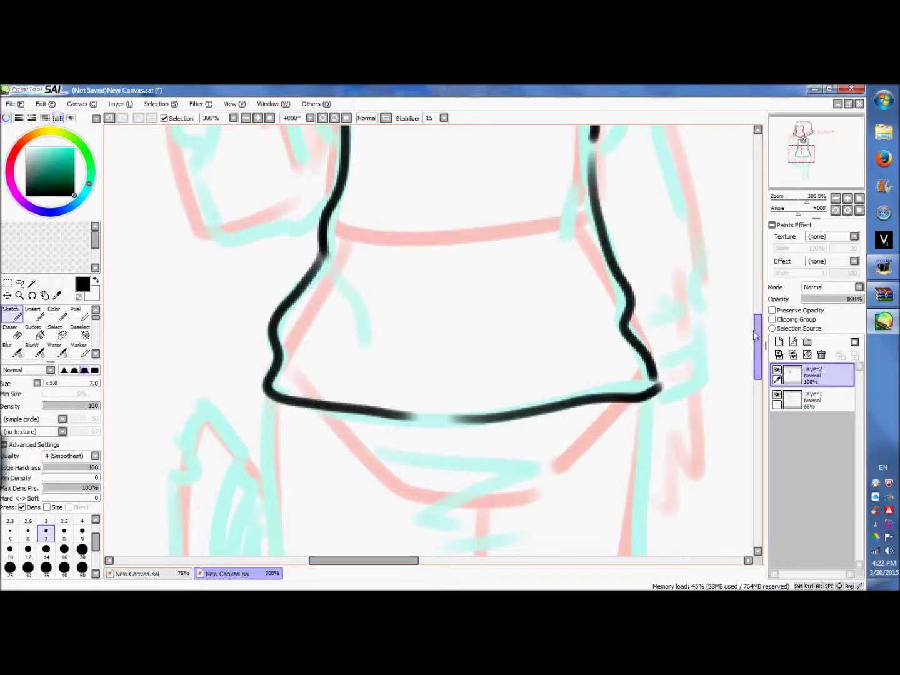
scroll(684, 144, "up", 7)
left_click_drag(355, 216, 284, 316)
- Ink the raised arm's outline down to the torso, with a small fold line
mouse_move(244, 244)
left_mouse_down()
mouse_move(187, 373)
mouse_move(193, 383)
left_mouse_up()
mouse_move(216, 335)
left_mouse_down()
mouse_move(207, 391)
mouse_move(238, 478)
mouse_move(322, 461)
left_mouse_up()
left_click_drag(244, 245, 305, 393)
left_click_drag(301, 347, 330, 372)
left_click_drag(327, 261, 342, 366)
mouse_move(240, 250)
left_mouse_down()
mouse_move(232, 230)
mouse_move(161, 289)
mouse_move(177, 347)
mouse_move(218, 284)
left_mouse_up()
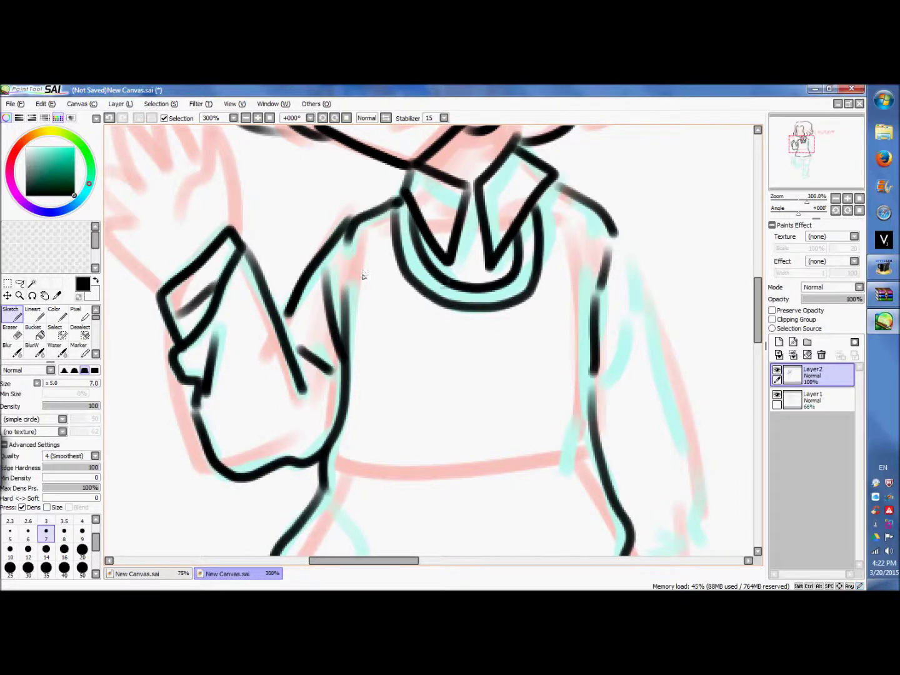
- Ink the right shoulder, outer arm and cuff, redrawing the hooked cuff stroke
left_click_drag(759, 312, 759, 328)
mouse_move(613, 132)
left_mouse_down()
mouse_move(654, 269)
mouse_move(633, 323)
left_mouse_up()
mouse_move(658, 267)
left_mouse_down()
mouse_move(712, 481)
mouse_move(663, 504)
left_mouse_up()
mouse_move(634, 451)
left_mouse_down()
mouse_move(657, 457)
mouse_move(661, 470)
left_mouse_up()
scroll(747, 325, "down", 3)
left_click(112, 118)
mouse_move(695, 382)
left_mouse_down()
mouse_move(665, 464)
mouse_move(656, 463)
left_mouse_up()
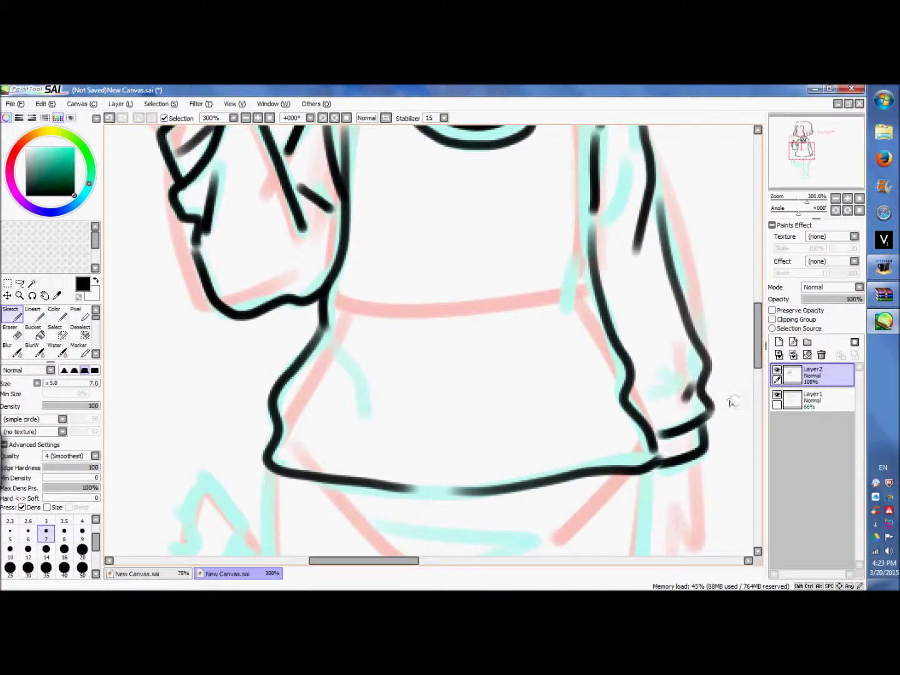
scroll(731, 403, "down", 10)
- Ink the skirt's right side and bottom edge, redrawing the hem line
mouse_move(275, 156)
left_mouse_down()
mouse_move(268, 195)
mouse_move(284, 335)
mouse_move(555, 383)
left_mouse_up()
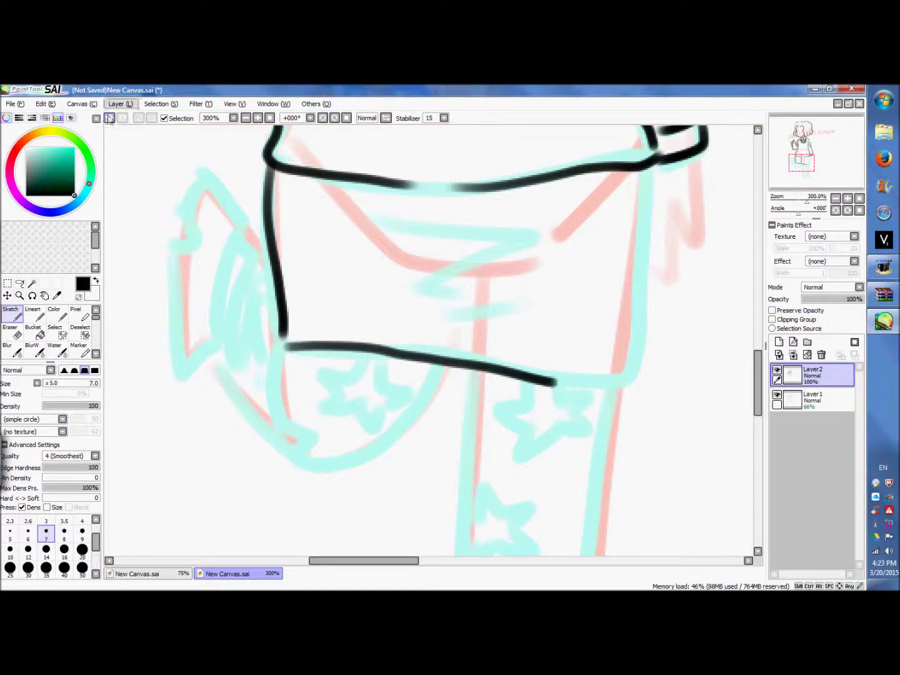
left_click(109, 119)
mouse_move(657, 185)
left_mouse_down()
mouse_move(628, 346)
mouse_move(633, 383)
left_mouse_up()
mouse_move(281, 348)
left_mouse_down()
mouse_move(453, 350)
mouse_move(638, 383)
left_mouse_up()
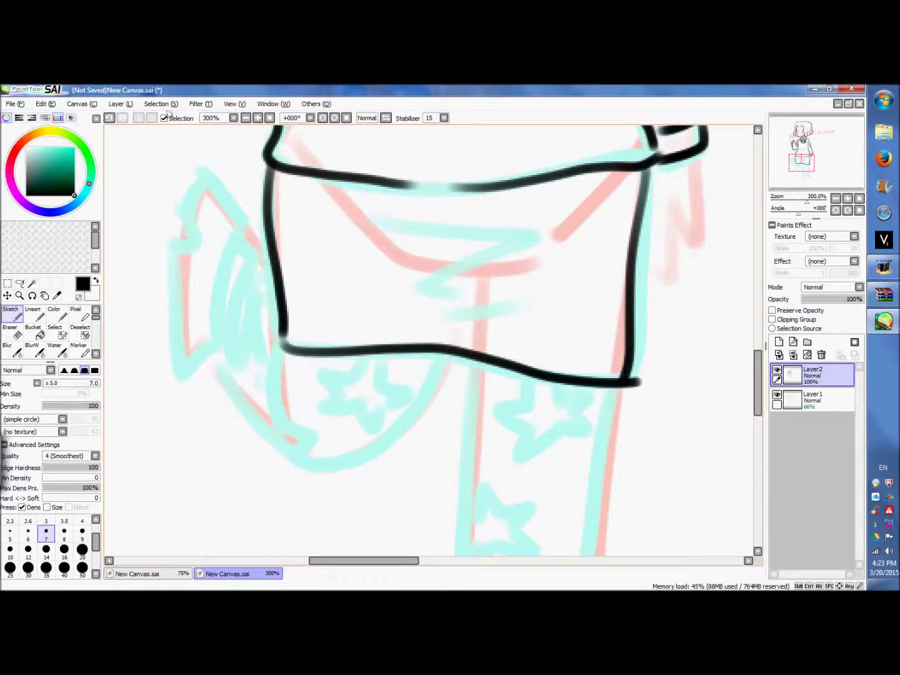
left_click(109, 117)
left_click_drag(281, 346, 626, 382)
mouse_move(758, 380)
left_mouse_down()
mouse_move(761, 409)
mouse_move(759, 401)
left_mouse_up()
- Outline the standing leg and the raised leg down to its foot
mouse_move(474, 234)
left_mouse_down()
mouse_move(458, 471)
mouse_move(494, 478)
mouse_move(577, 466)
left_mouse_up()
left_click_drag(610, 253, 574, 468)
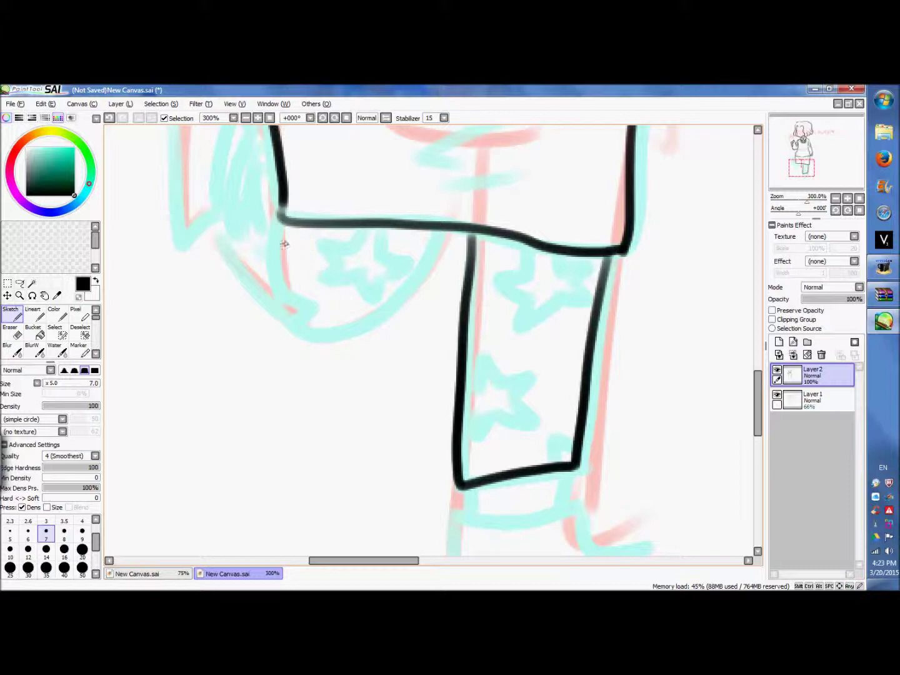
left_click_drag(280, 219, 287, 312)
mouse_move(434, 241)
left_mouse_down()
mouse_move(340, 332)
mouse_move(287, 318)
left_mouse_up()
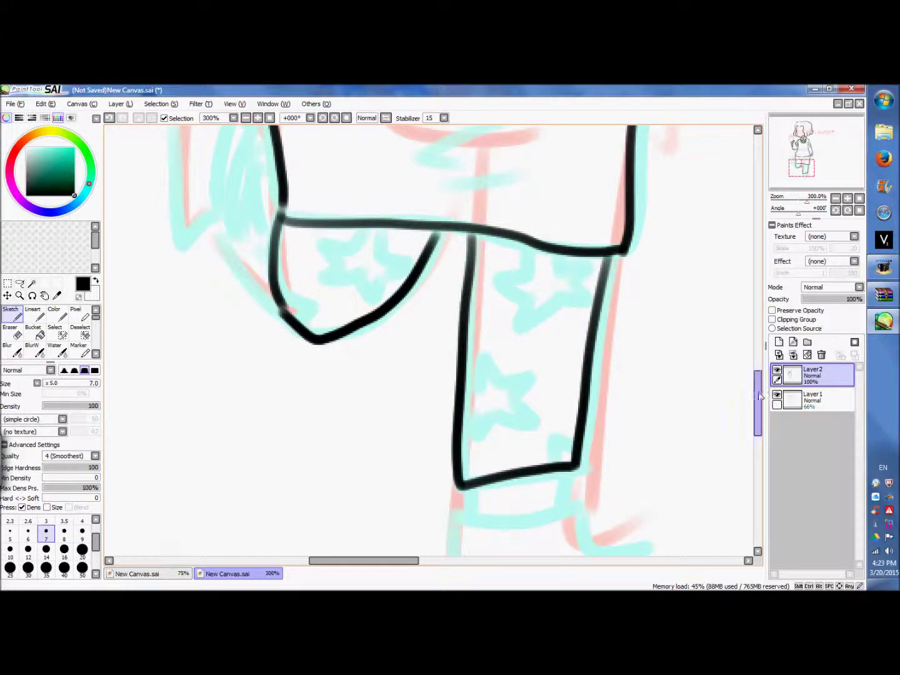
left_click_drag(756, 375, 757, 354)
mouse_move(260, 260)
left_mouse_down()
mouse_move(219, 352)
mouse_move(282, 435)
left_mouse_up()
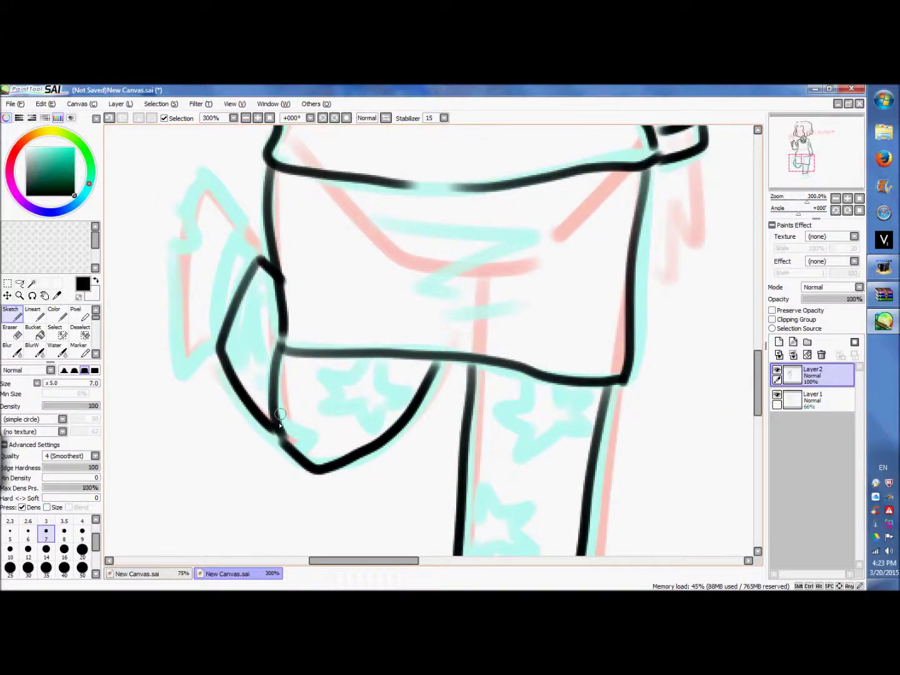
mouse_move(245, 222)
left_mouse_down()
mouse_move(183, 213)
mouse_move(183, 378)
mouse_move(217, 335)
mouse_move(244, 228)
mouse_move(258, 235)
mouse_move(262, 264)
left_mouse_up()
left_click(110, 118)
- Ink the sock cuff and the boot's edge, sole, heel and instep
scroll(472, 337, "down", 5)
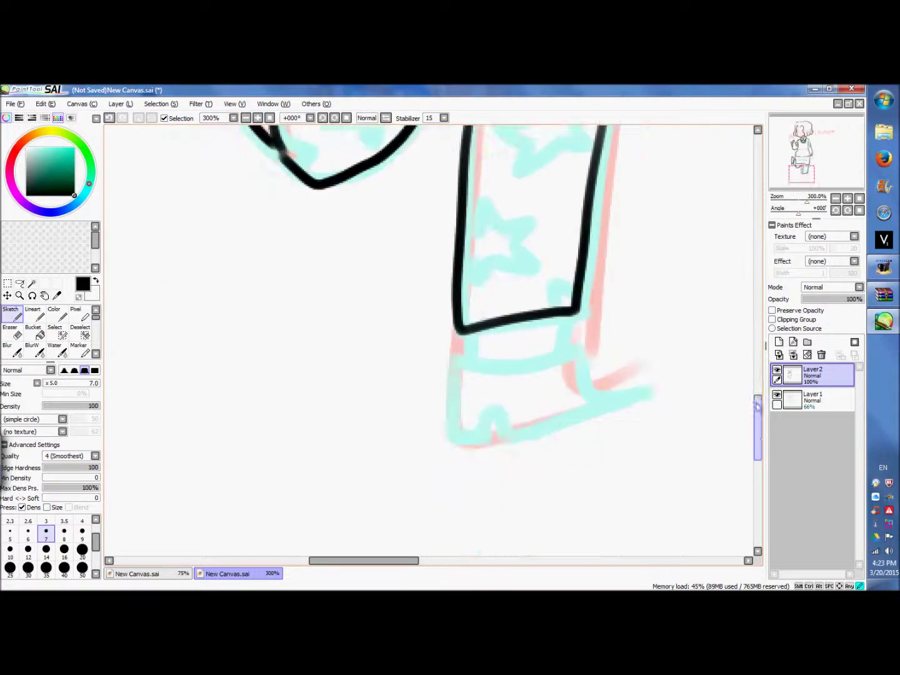
left_click_drag(559, 318, 555, 352)
mouse_move(457, 360)
left_mouse_down()
mouse_move(583, 353)
mouse_move(457, 432)
mouse_move(509, 436)
mouse_move(647, 394)
left_mouse_up()
left_click_drag(583, 355, 646, 393)
left_click(109, 118)
left_click_drag(579, 352, 651, 395)
- Check the lines by toggling the sketch layer, return to 300% and undo a star attempt
left_click(246, 118)
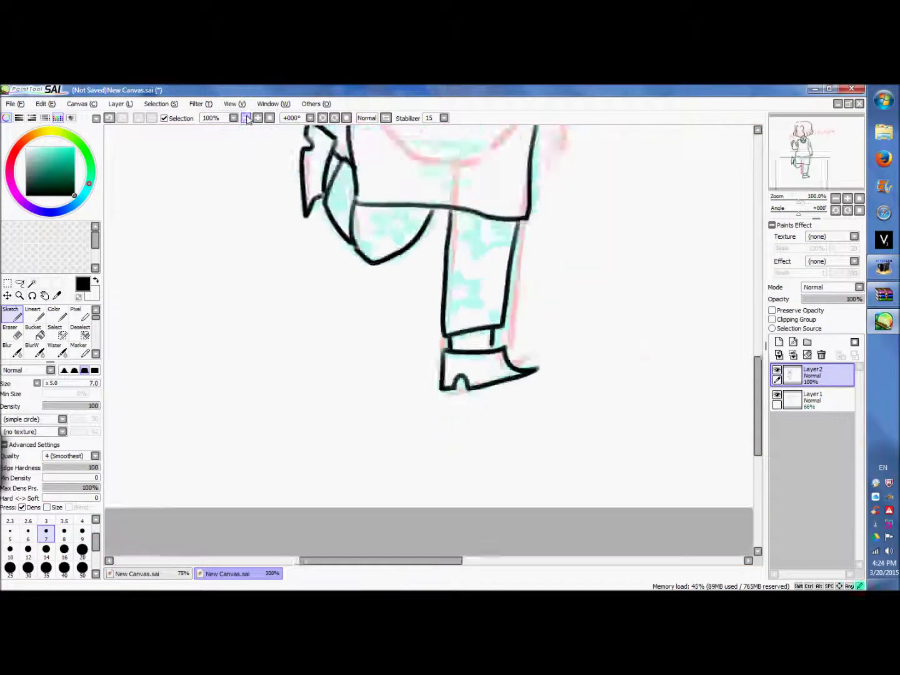
left_click(246, 118)
mouse_move(758, 380)
left_mouse_down()
mouse_move(757, 325)
mouse_move(756, 410)
mouse_move(755, 398)
left_mouse_up()
left_click(777, 395)
left_click(777, 394)
left_click(257, 118)
left_click(257, 119)
mouse_move(529, 338)
left_mouse_down()
mouse_move(497, 366)
mouse_move(527, 397)
mouse_move(580, 395)
mouse_move(571, 375)
left_mouse_up()
left_click(111, 119)
left_click(110, 118)
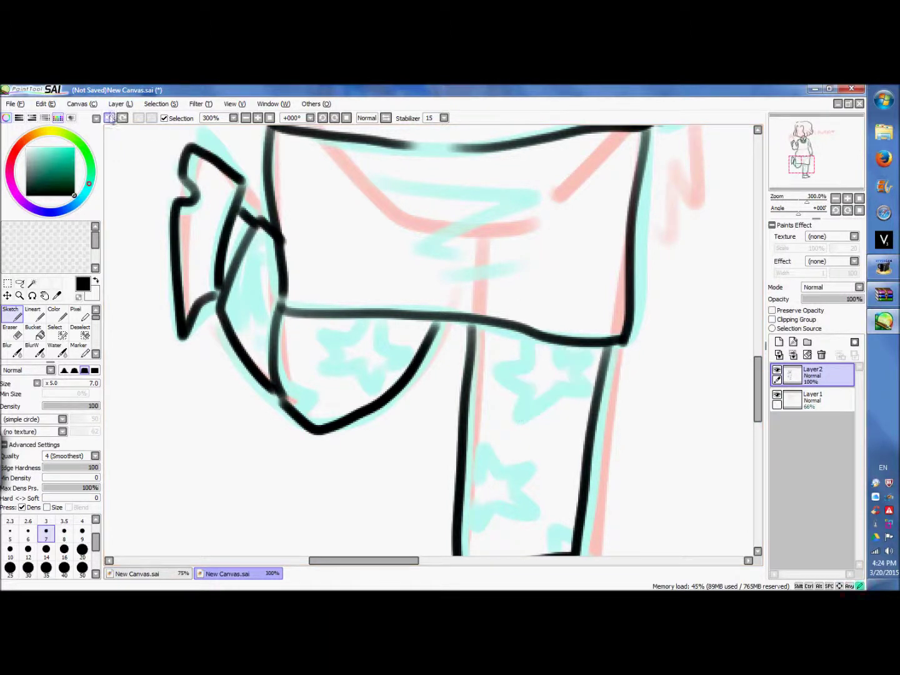
- Trace black outlines over the cyan stars on the shorts, lower leg and raised leg
mouse_move(537, 336)
left_mouse_down()
mouse_move(501, 365)
mouse_move(584, 354)
mouse_move(525, 399)
mouse_move(556, 386)
mouse_move(582, 396)
left_mouse_up()
mouse_move(362, 335)
left_mouse_down()
mouse_move(408, 351)
mouse_move(358, 354)
mouse_move(333, 330)
mouse_move(340, 354)
mouse_move(324, 374)
mouse_move(378, 369)
left_mouse_up()
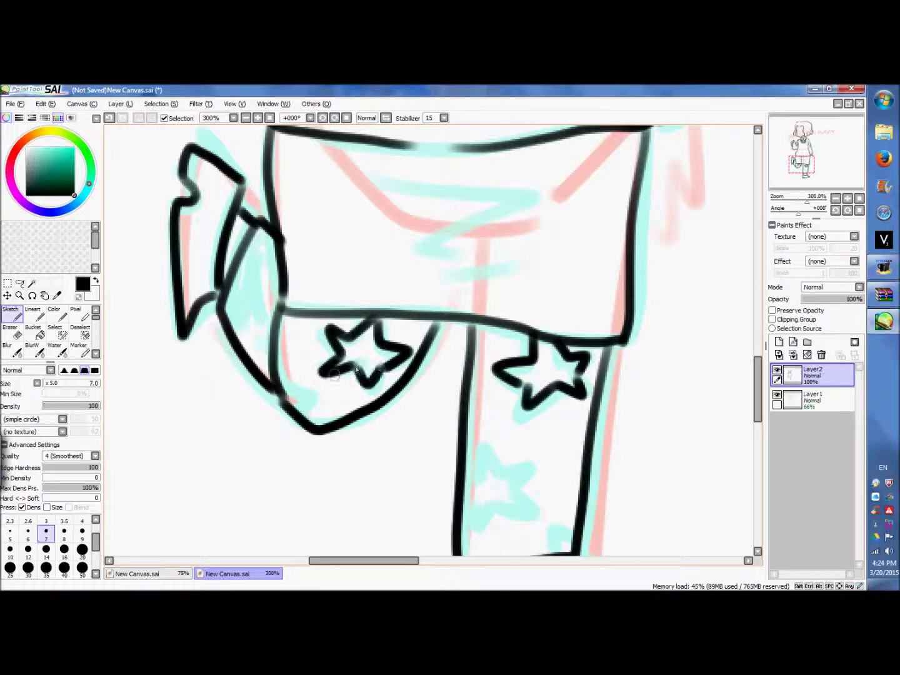
left_click_drag(300, 389, 292, 406)
scroll(431, 375, "down", 4)
mouse_move(479, 357)
left_mouse_down()
mouse_move(484, 333)
mouse_move(531, 355)
mouse_move(469, 361)
mouse_move(523, 375)
mouse_move(541, 392)
mouse_move(486, 393)
mouse_move(461, 376)
left_mouse_up()
left_click_drag(557, 437, 574, 430)
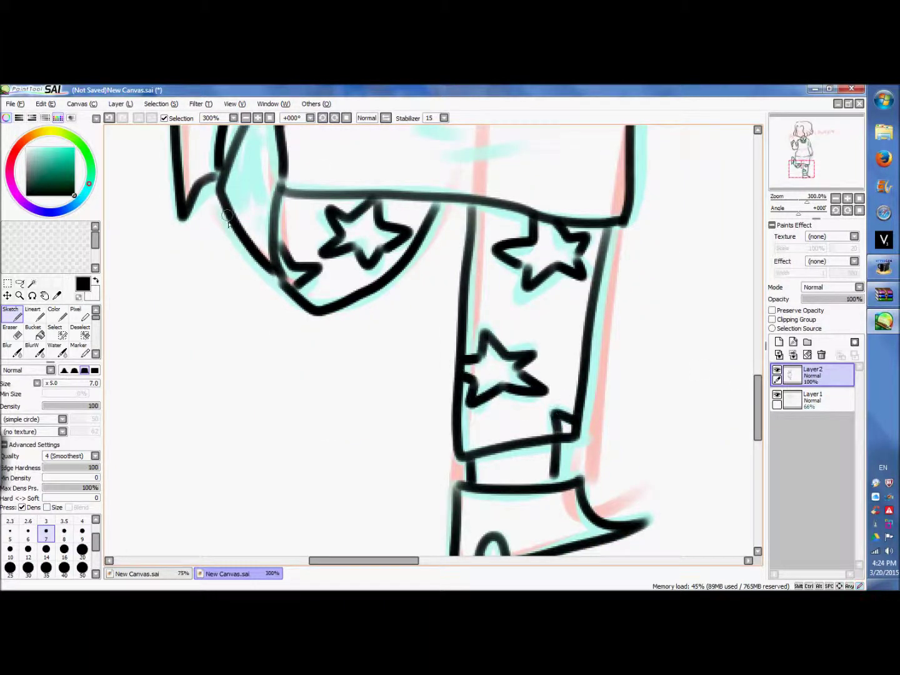
mouse_move(229, 202)
left_mouse_down()
mouse_move(252, 187)
mouse_move(253, 233)
left_mouse_up()
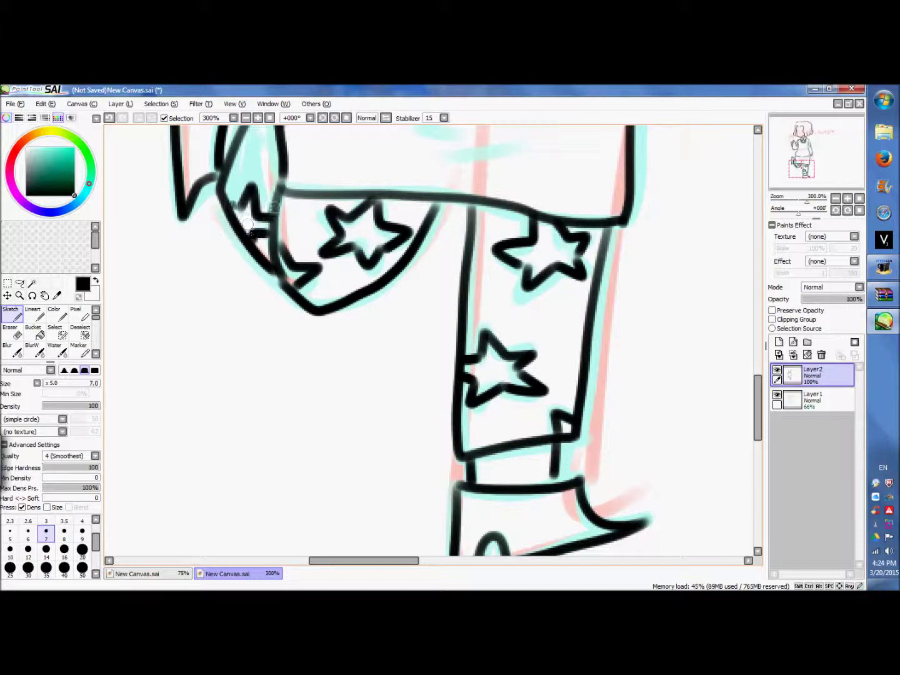
left_click_drag(757, 394, 758, 372)
left_click_drag(262, 306, 273, 395)
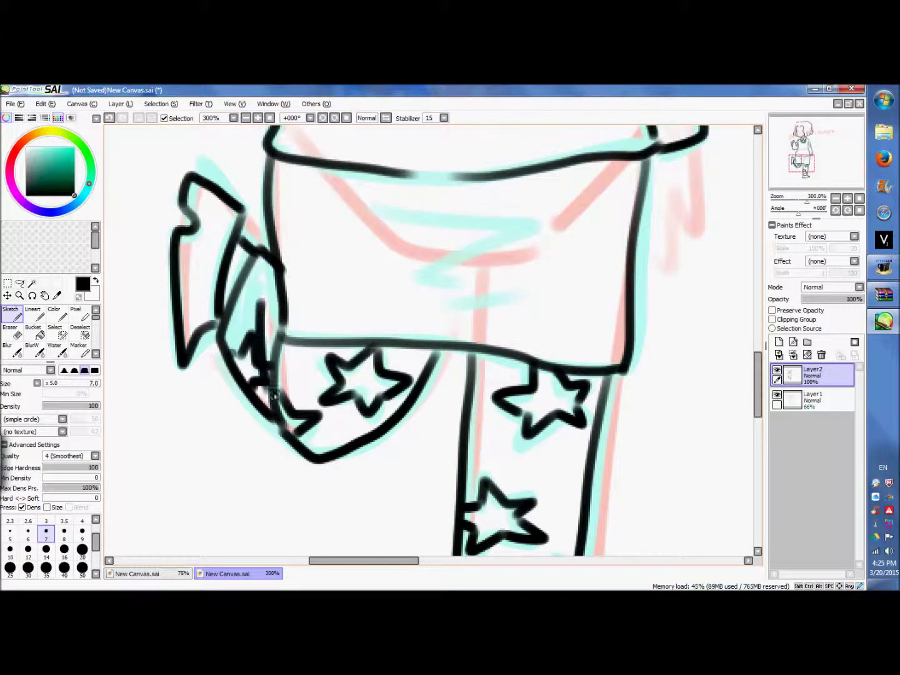
left_click(246, 118)
left_click(245, 118)
left_click(245, 118)
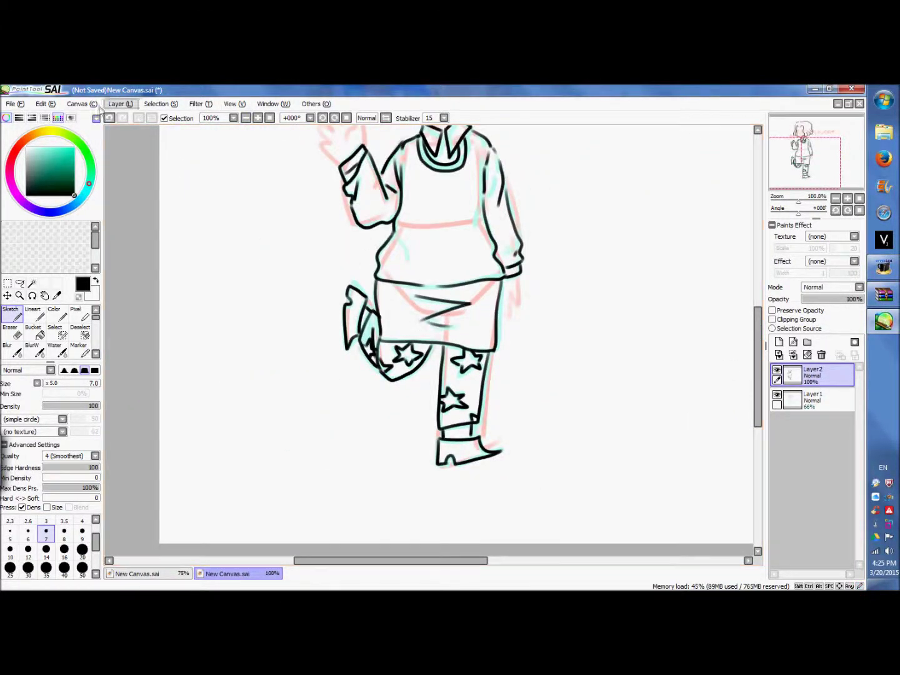
- Replace the skirt strokes with a single short fold line
left_click(110, 119)
left_click(112, 119)
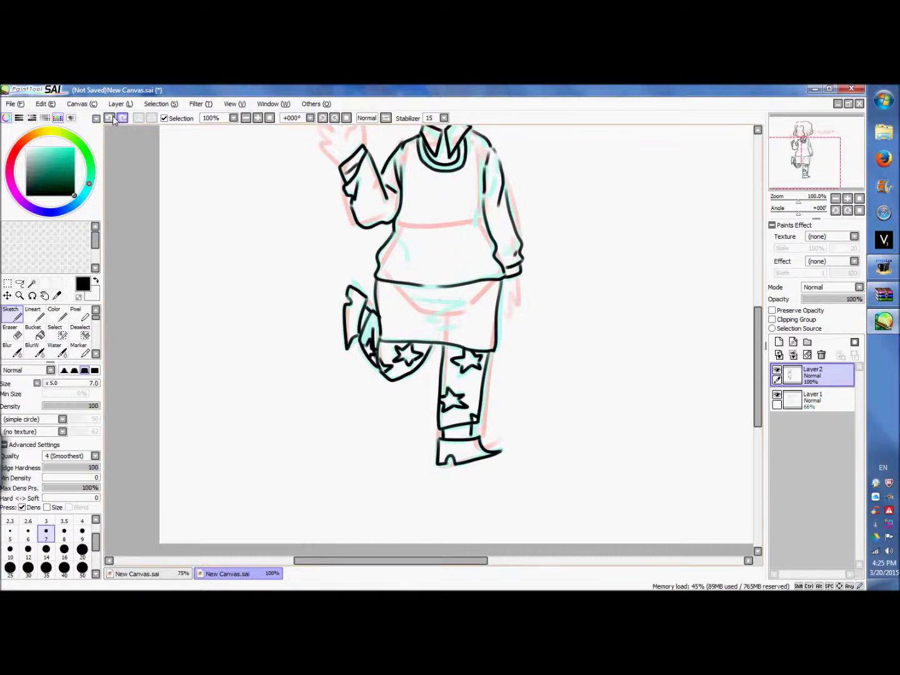
left_click_drag(411, 315, 456, 319)
scroll(696, 345, "up", 5)
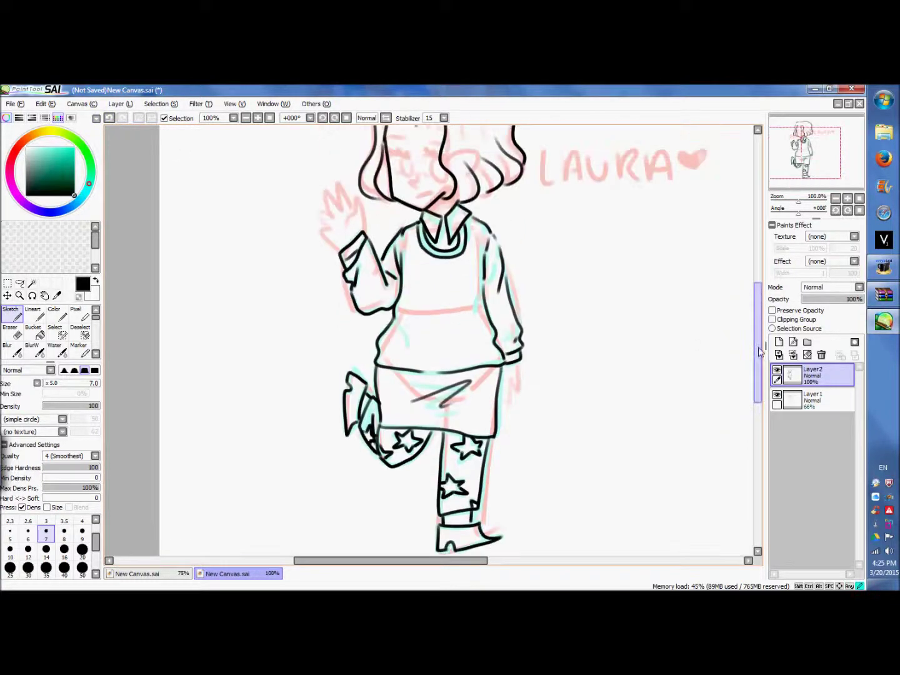
- Ink the waving hand's thumb and index finger over the sketch
left_click(257, 119)
left_click(257, 119)
left_click(258, 120)
left_click(257, 118)
left_click_drag(393, 562, 359, 562)
left_click_drag(759, 269, 759, 294)
mouse_move(342, 365)
left_mouse_down()
mouse_move(348, 340)
mouse_move(396, 258)
mouse_move(416, 379)
left_mouse_up()
mouse_move(375, 306)
left_mouse_down()
mouse_move(308, 207)
mouse_move(284, 301)
mouse_move(294, 331)
mouse_move(234, 373)
mouse_move(316, 453)
left_mouse_up()
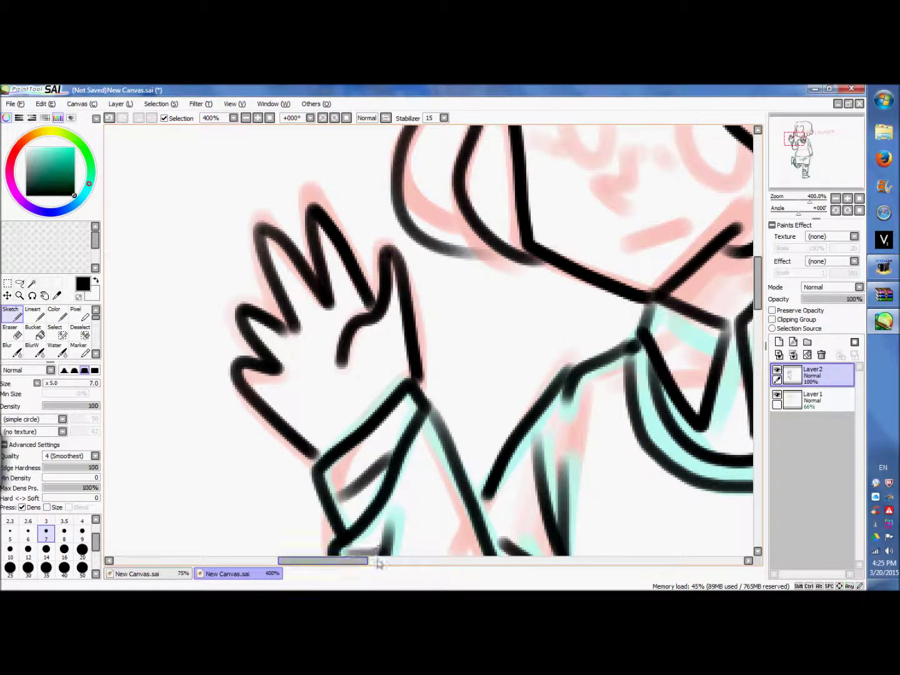
left_click_drag(323, 561, 373, 564)
left_click_drag(758, 283, 748, 255)
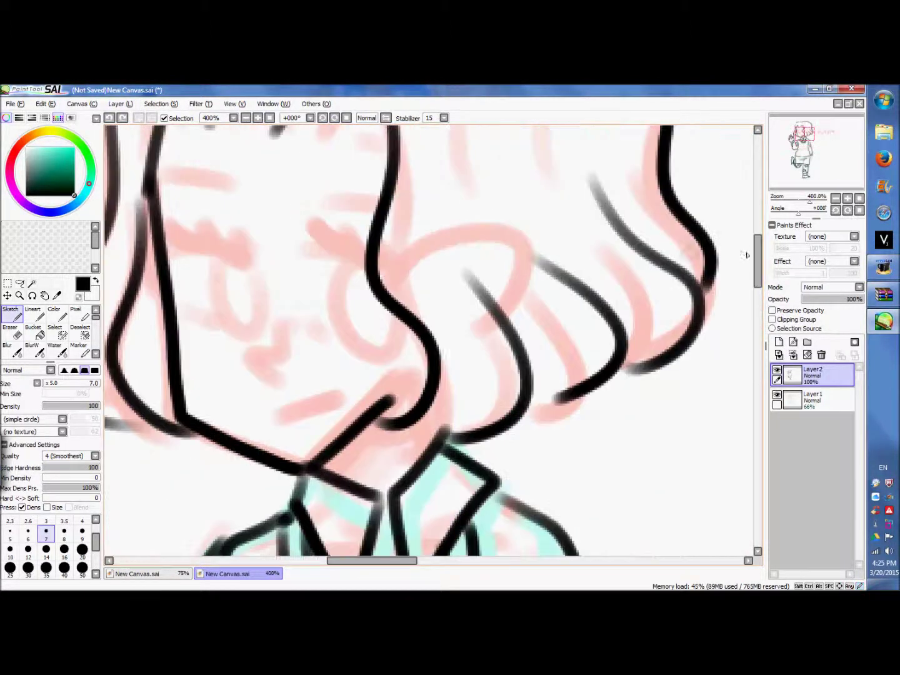
- Join the jaw to the collar, line the chin and add lashes to both eyes
left_click_drag(451, 433, 410, 429)
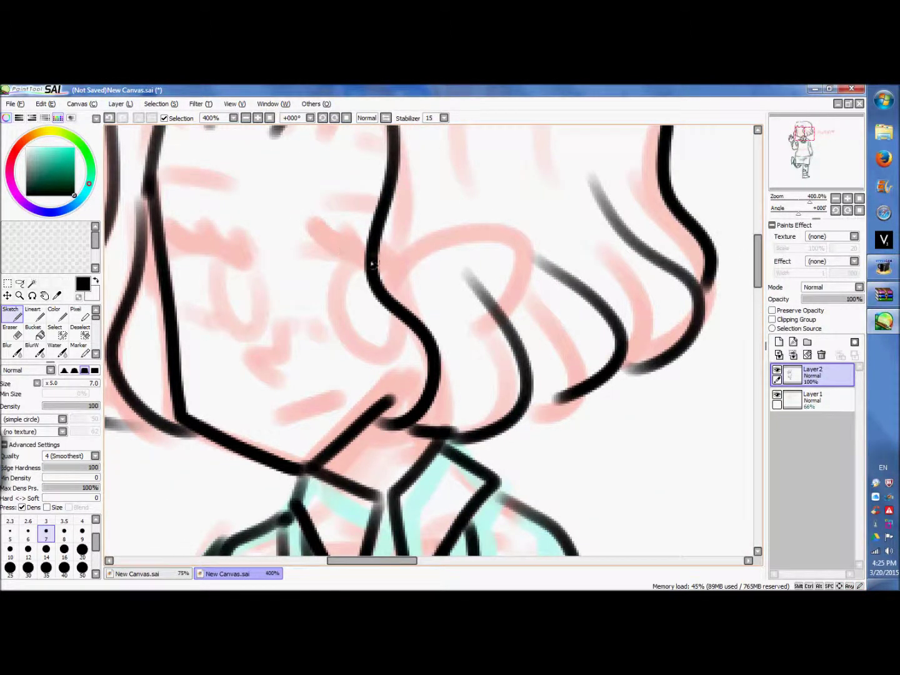
mouse_move(301, 255)
left_mouse_down()
mouse_move(388, 258)
mouse_move(420, 269)
left_mouse_up()
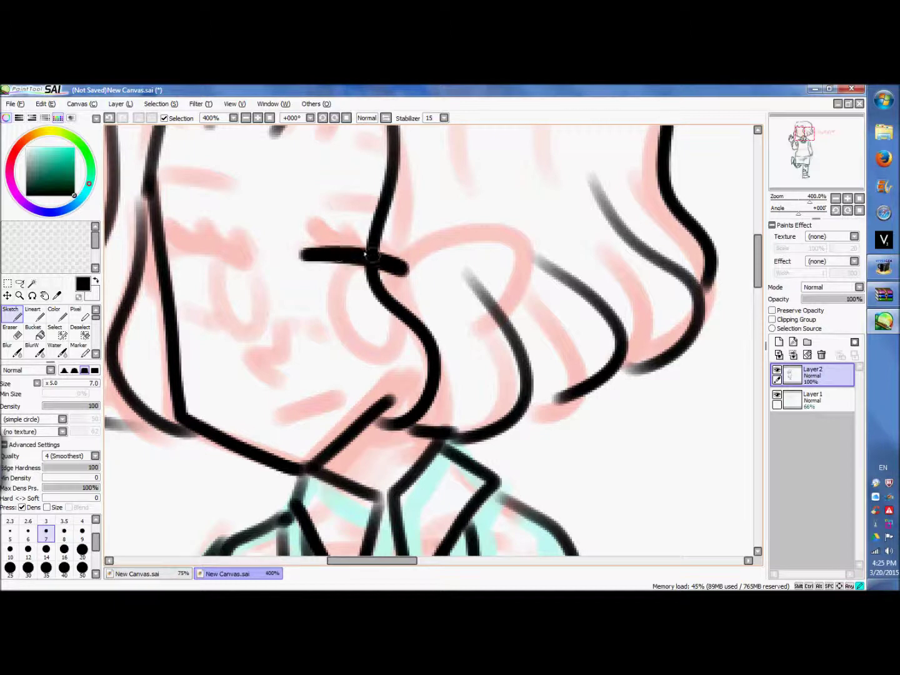
mouse_move(245, 260)
left_mouse_down()
mouse_move(160, 249)
mouse_move(249, 262)
left_mouse_up()
left_click_drag(162, 230, 262, 262)
left_click_drag(315, 220, 414, 268)
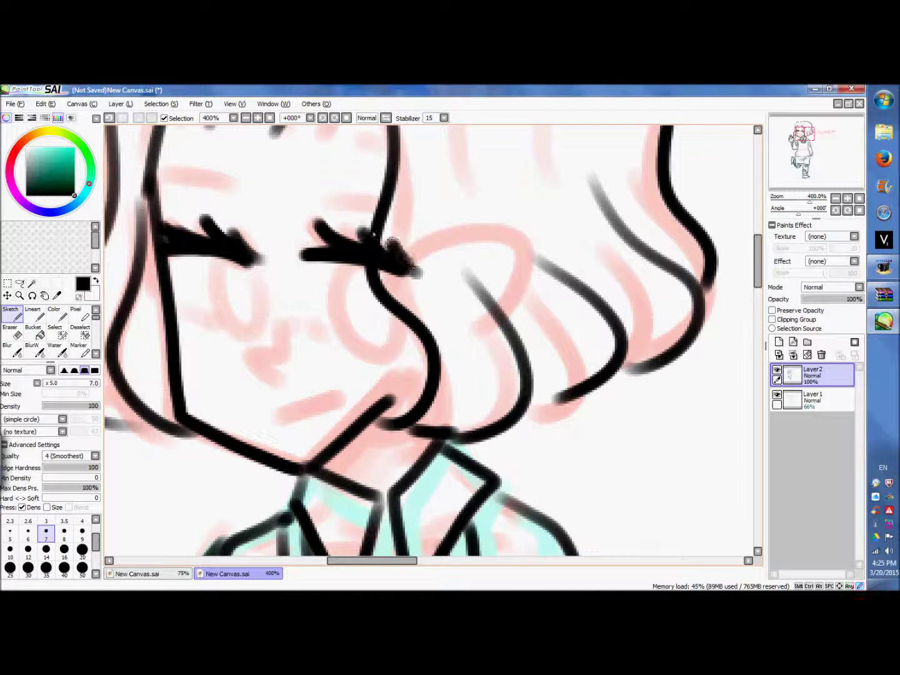
- Draw both oval eyes and the blush marks under them
mouse_move(227, 259)
left_mouse_down()
mouse_move(259, 275)
mouse_move(245, 292)
left_mouse_up()
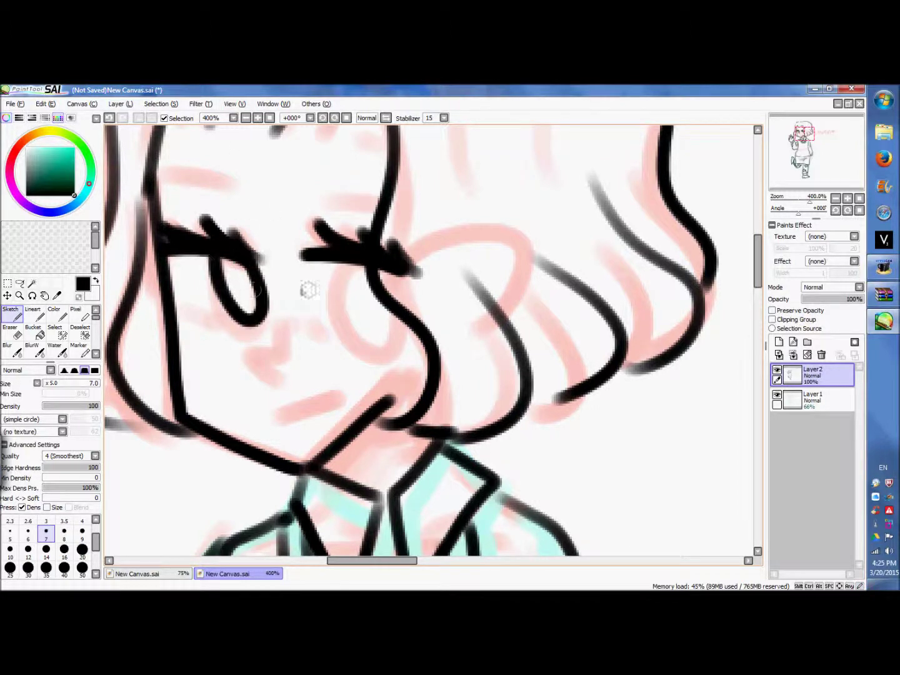
left_click_drag(338, 278, 378, 275)
left_click_drag(338, 312, 358, 268)
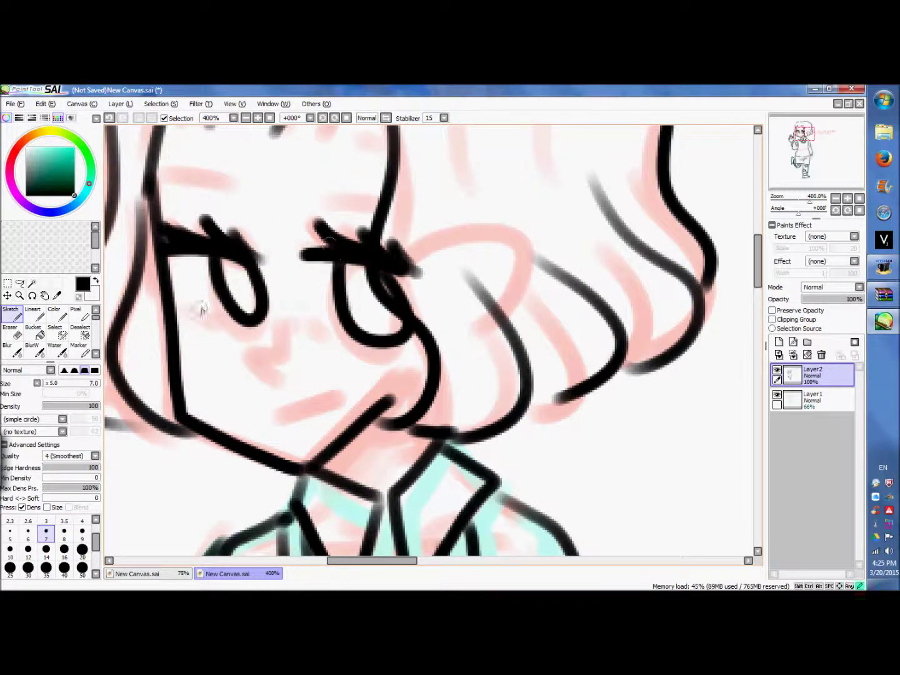
left_click_drag(182, 309, 204, 319)
left_click_drag(214, 320, 231, 324)
mouse_move(307, 319)
left_mouse_down()
mouse_move(348, 335)
mouse_move(284, 351)
mouse_move(275, 376)
mouse_move(335, 396)
left_mouse_up()
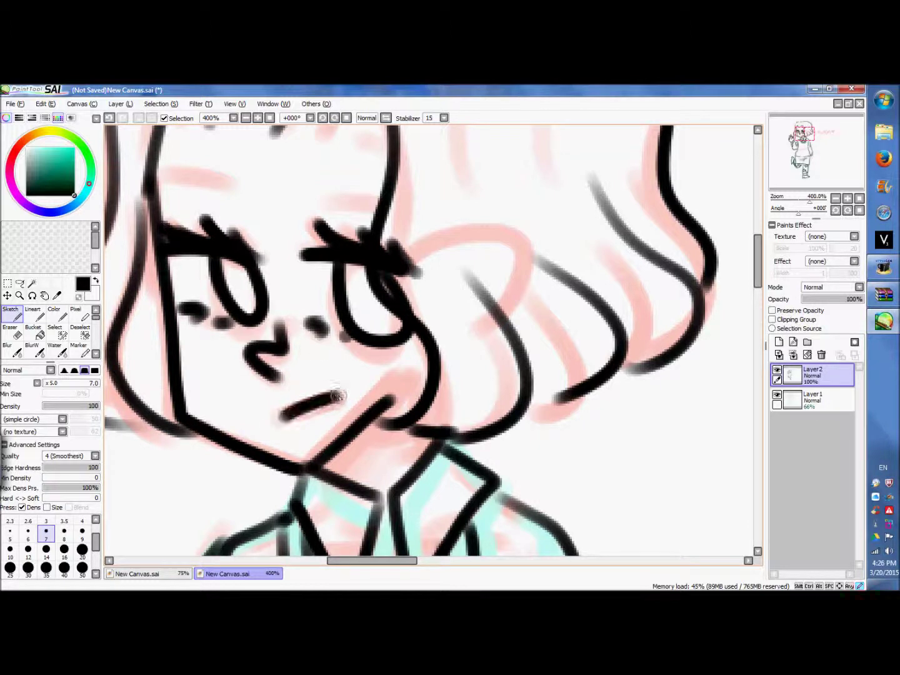
left_click(245, 118)
left_click(245, 118)
left_click(246, 118)
left_click(258, 118)
left_click(257, 118)
left_click(268, 120)
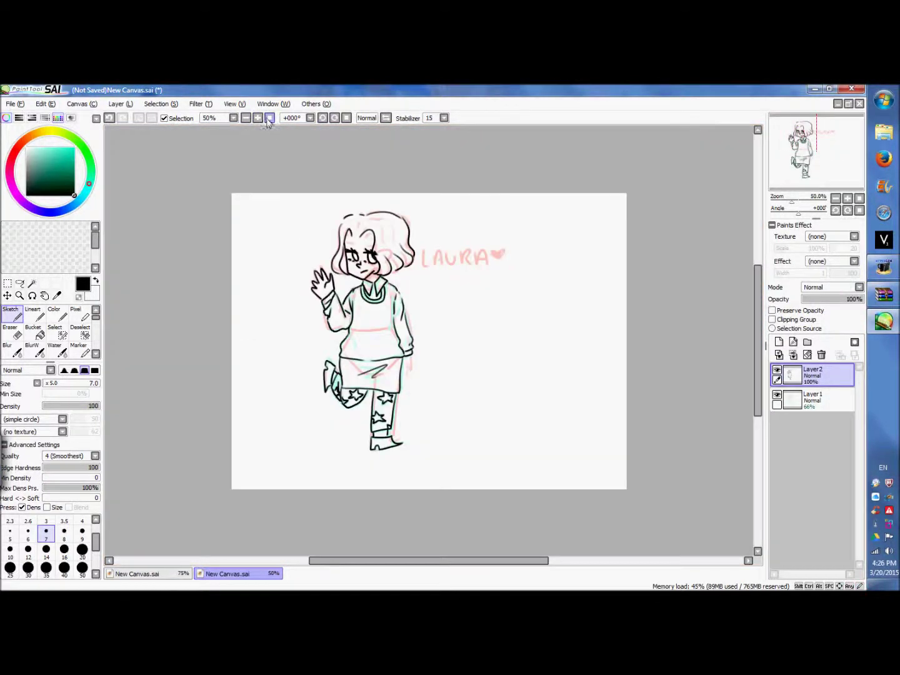
left_click(257, 118)
- Ink the lowered hand's strands and fingers below the belt, redrawing the fingers
left_click_drag(759, 335, 758, 364)
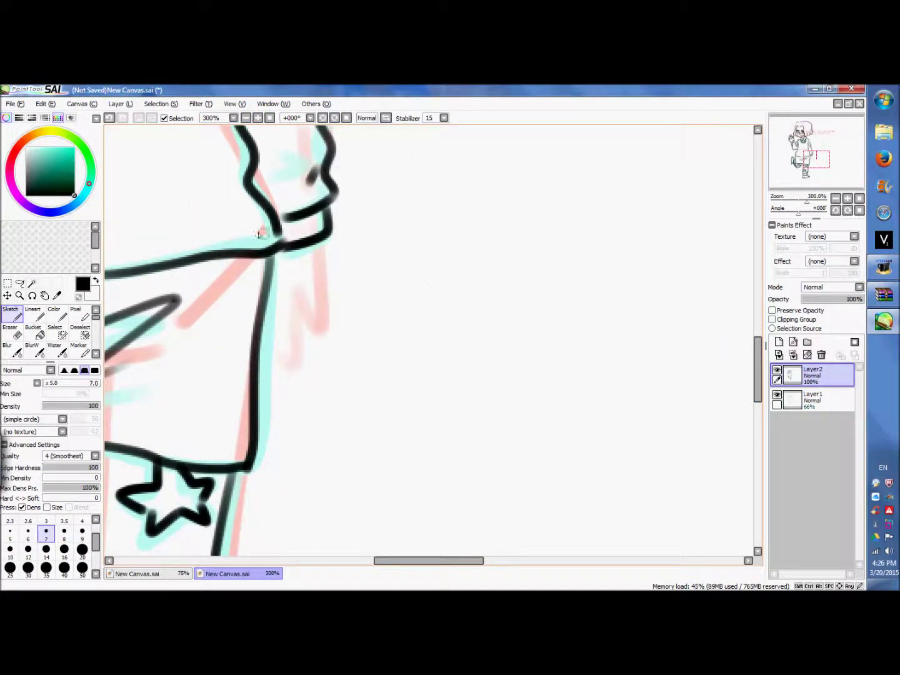
left_click_drag(284, 253, 311, 332)
mouse_move(321, 245)
left_mouse_down()
mouse_move(327, 353)
mouse_move(290, 326)
left_mouse_up()
mouse_move(292, 327)
left_mouse_down()
mouse_move(283, 370)
mouse_move(267, 333)
left_mouse_up()
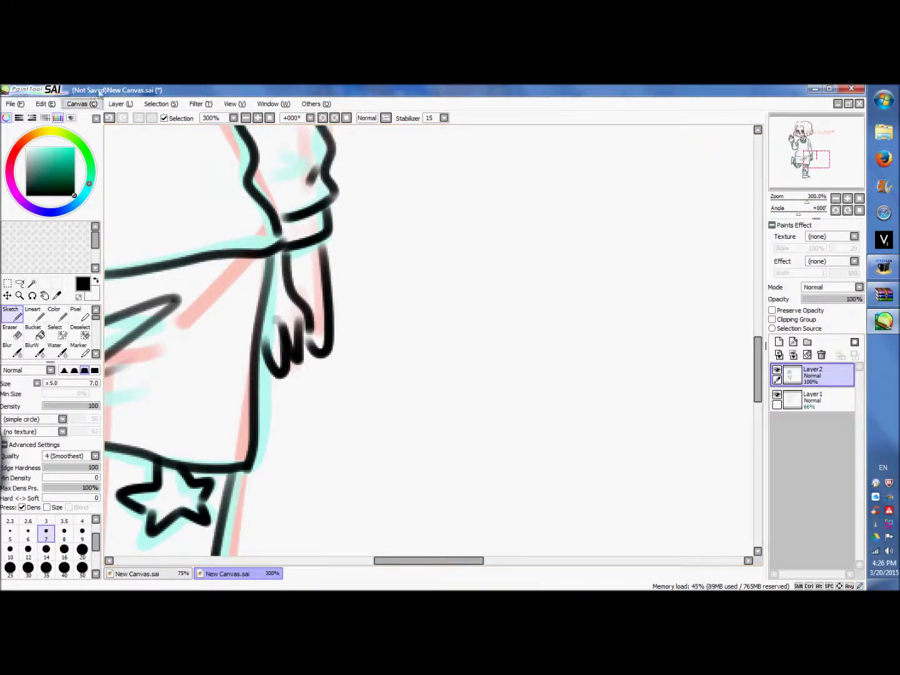
left_click(109, 118)
left_click(110, 119)
mouse_move(275, 293)
left_mouse_down()
mouse_move(305, 316)
mouse_move(261, 345)
left_mouse_up()
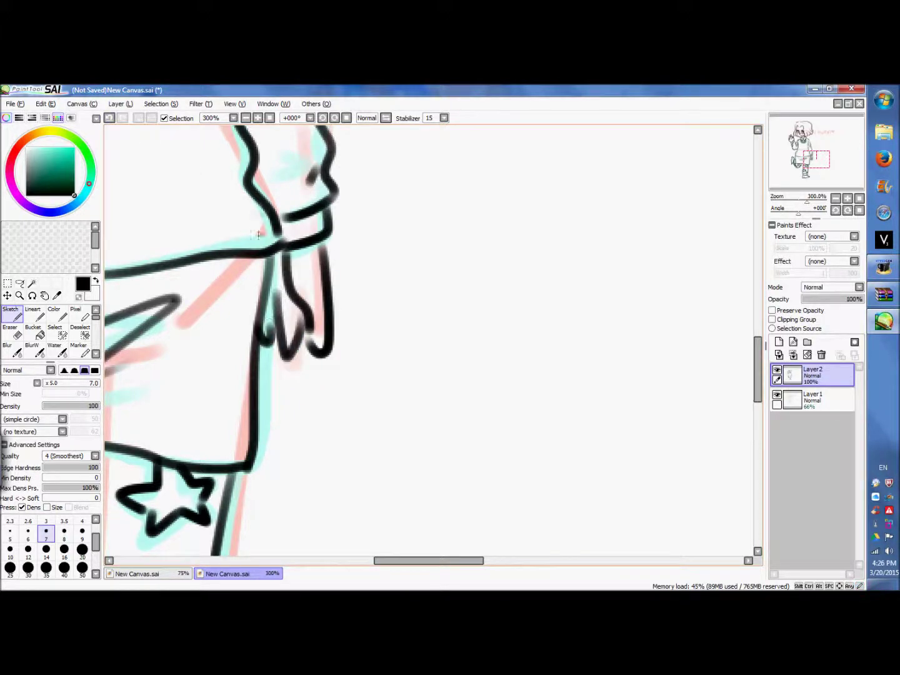
- Review the lineart with the colour sketch hidden, then remove a stray stroke beside the hand
left_click(777, 395)
left_click(245, 118)
left_click(246, 119)
left_click(245, 118)
left_click(245, 118)
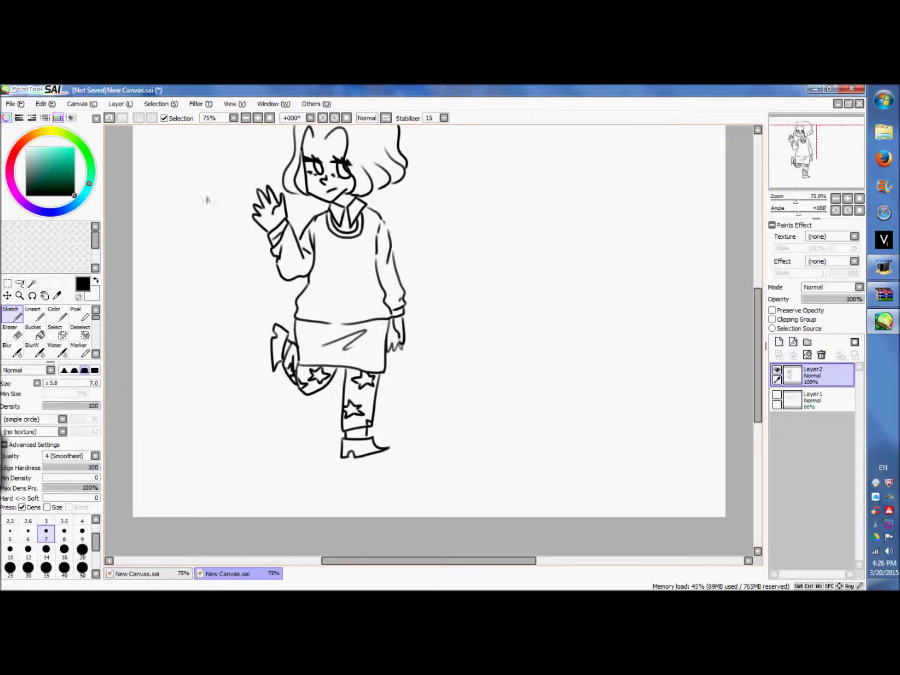
key("ctrl+plus")
key("ctrl+plus")
key("ctrl+plus")
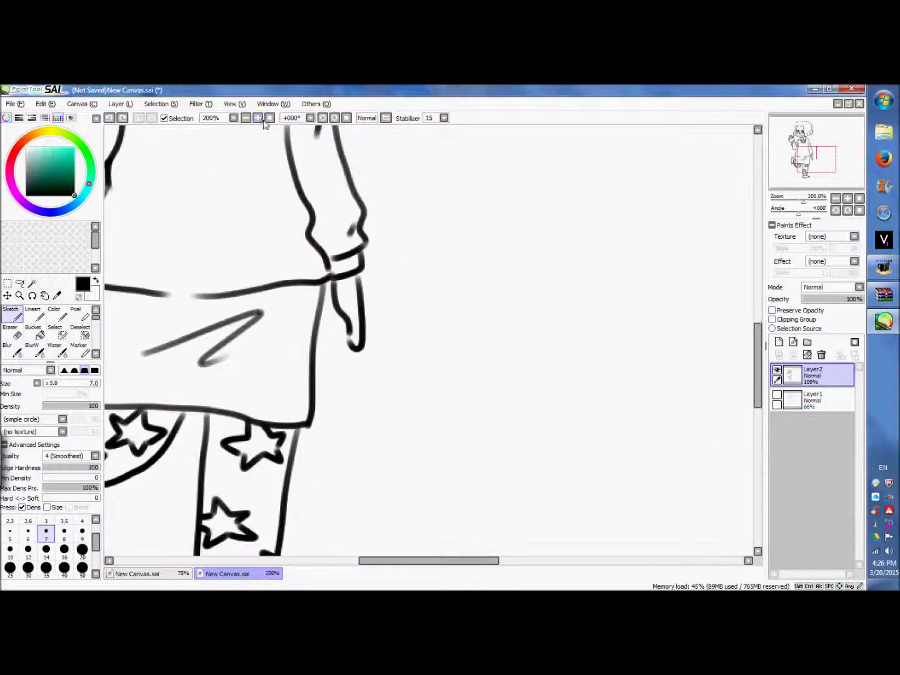
left_click(777, 396)
left_click(109, 118)
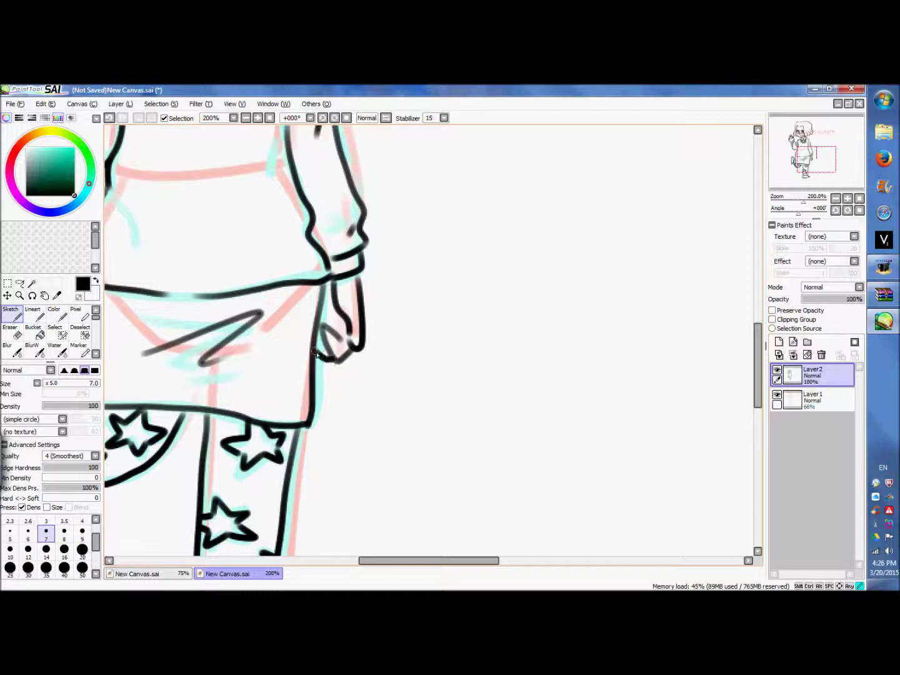
key("ctrl+minus")
key("ctrl+minus")
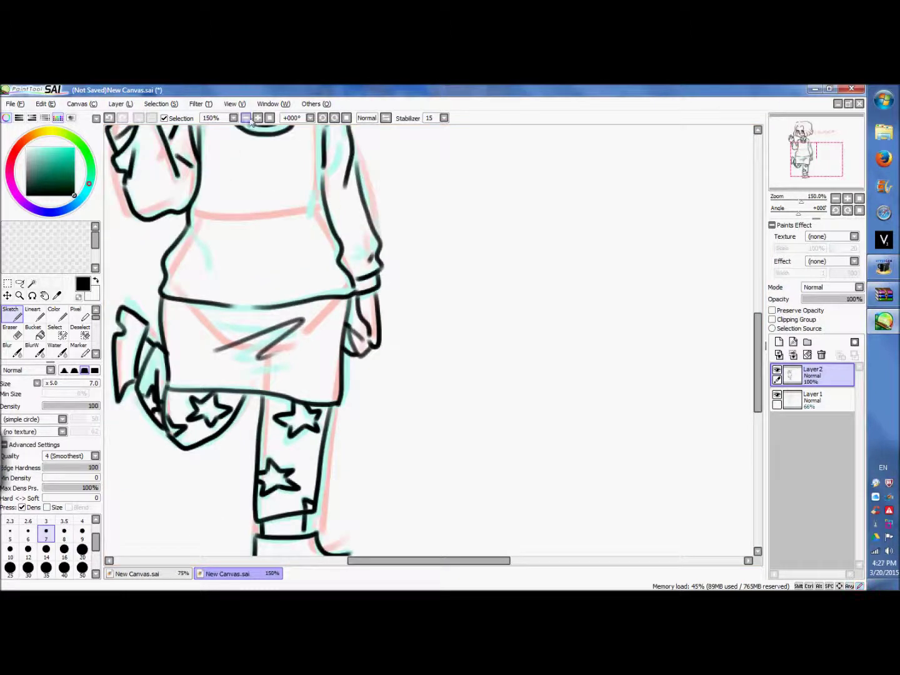
- Hide the colour sketch and try ear strokes on top of the head
left_click(778, 395)
left_click_drag(766, 364, 759, 299)
left_click(258, 119)
left_click(258, 118)
left_click(259, 119)
left_click_drag(419, 563, 356, 563)
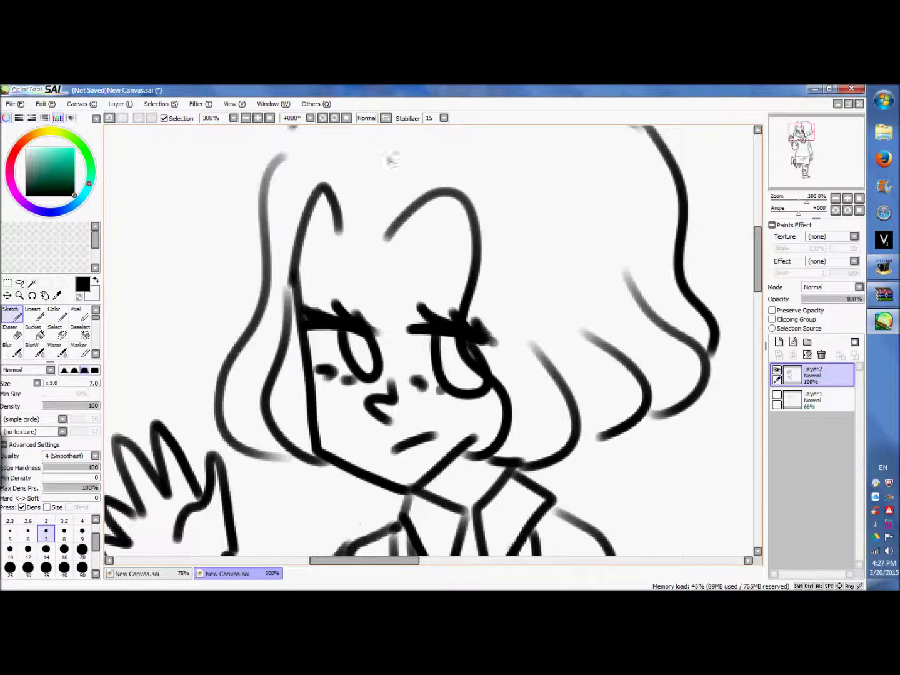
left_click_drag(418, 254, 439, 205)
left_click_drag(448, 255, 470, 227)
left_click_drag(313, 214, 322, 246)
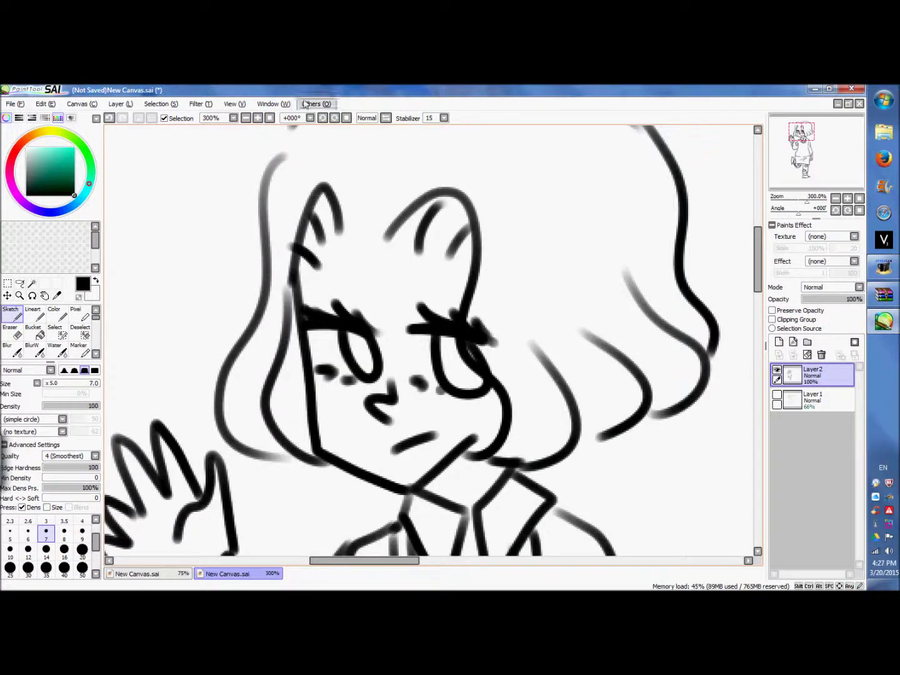
- Review the ear strokes and undo all three
left_click(269, 118)
left_click(269, 118)
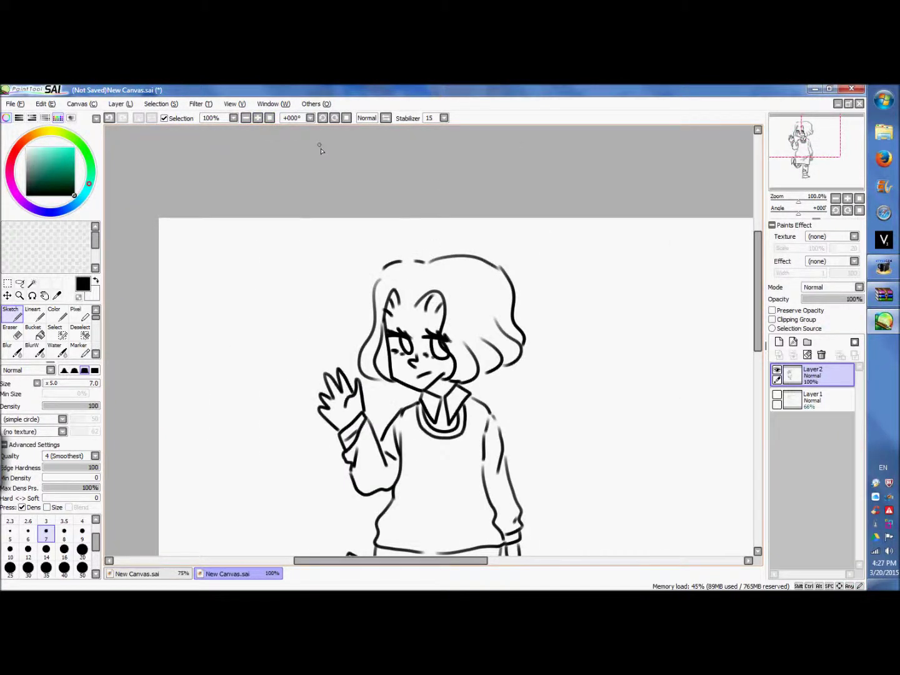
left_click(257, 118)
left_click(258, 118)
left_click(109, 117)
left_click(109, 117)
left_click(109, 117)
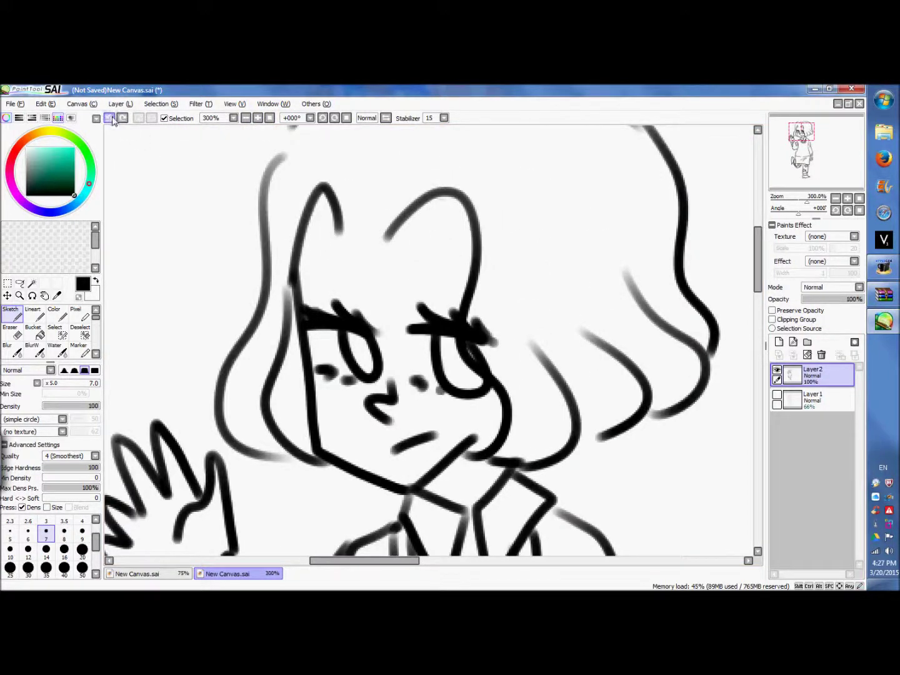
- Erase the pointed head strokes and redraw a rounded hair curve with the Sketch brush
left_click(11, 330)
mouse_move(341, 238)
left_mouse_down()
mouse_move(314, 194)
mouse_move(352, 231)
mouse_move(301, 247)
left_mouse_up()
left_click(9, 316)
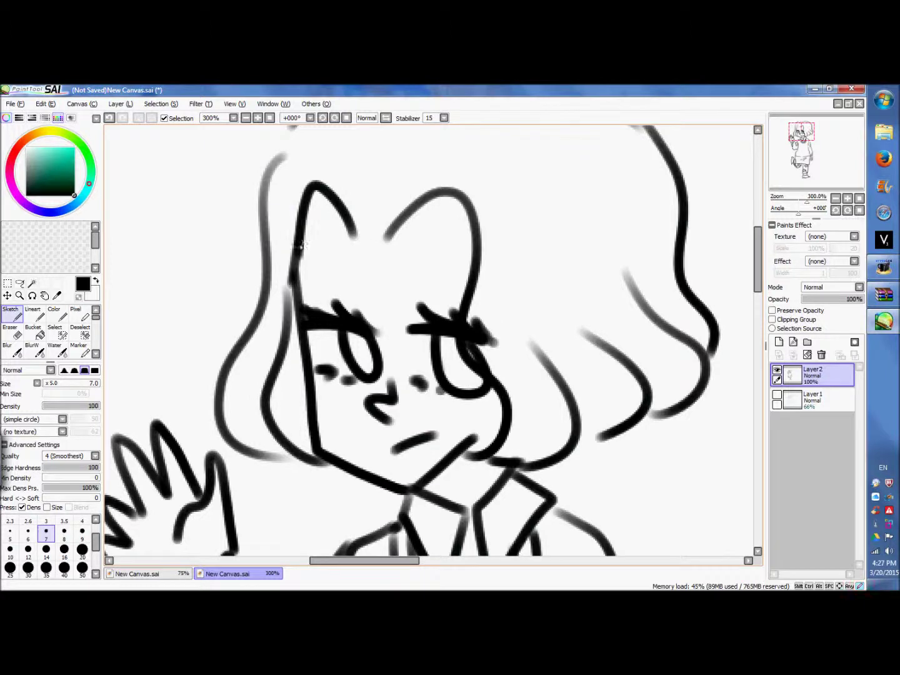
left_click(109, 118)
mouse_move(369, 245)
left_mouse_down()
mouse_move(329, 189)
mouse_move(292, 272)
left_mouse_up()
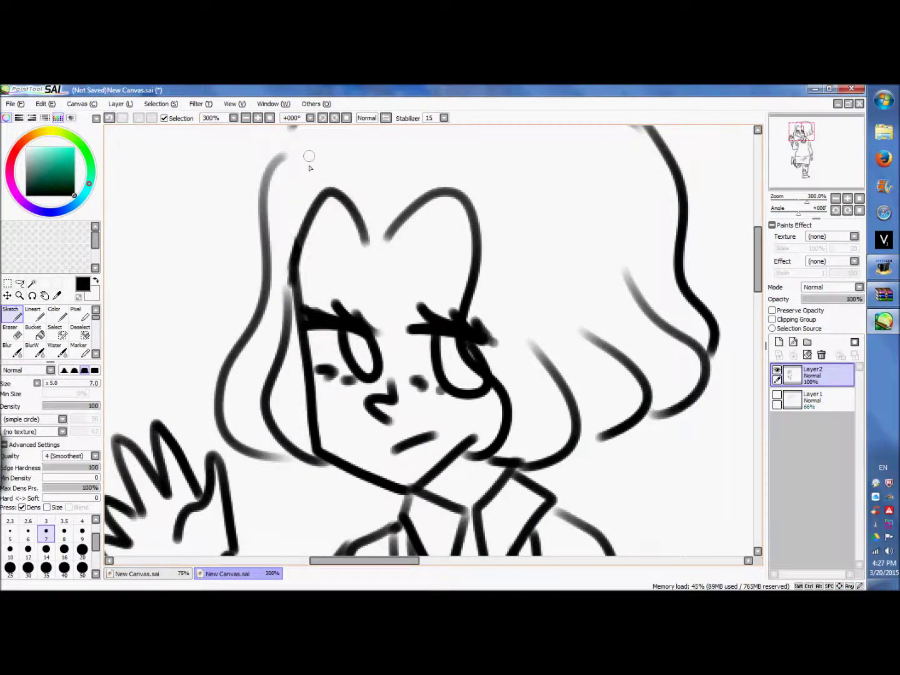
left_click(245, 119)
left_click(246, 119)
left_click(245, 119)
left_click(258, 119)
left_click(257, 118)
left_click(258, 119)
left_click(246, 118)
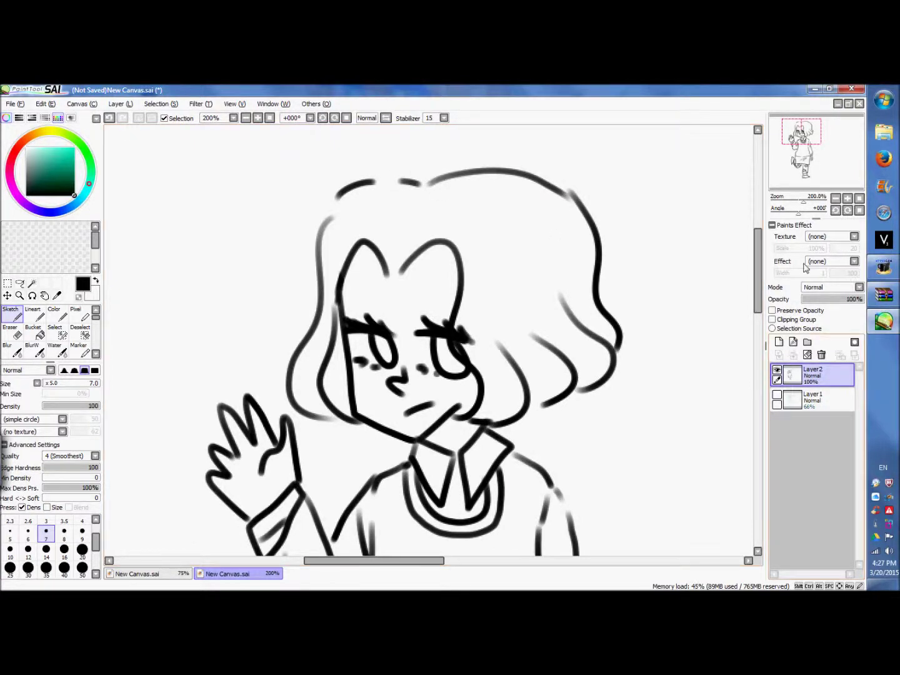
left_click(882, 268)
left_click(299, 412)
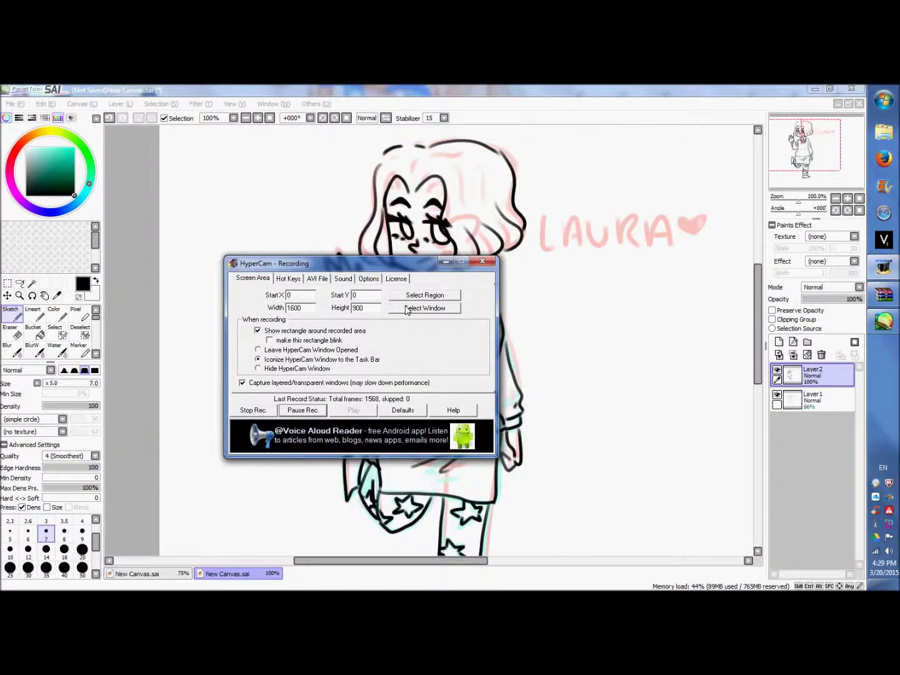
- Add a new layer above the colour sketch layer and set the brush size to 50
left_click(446, 262)
left_click(815, 401)
left_click(779, 343)
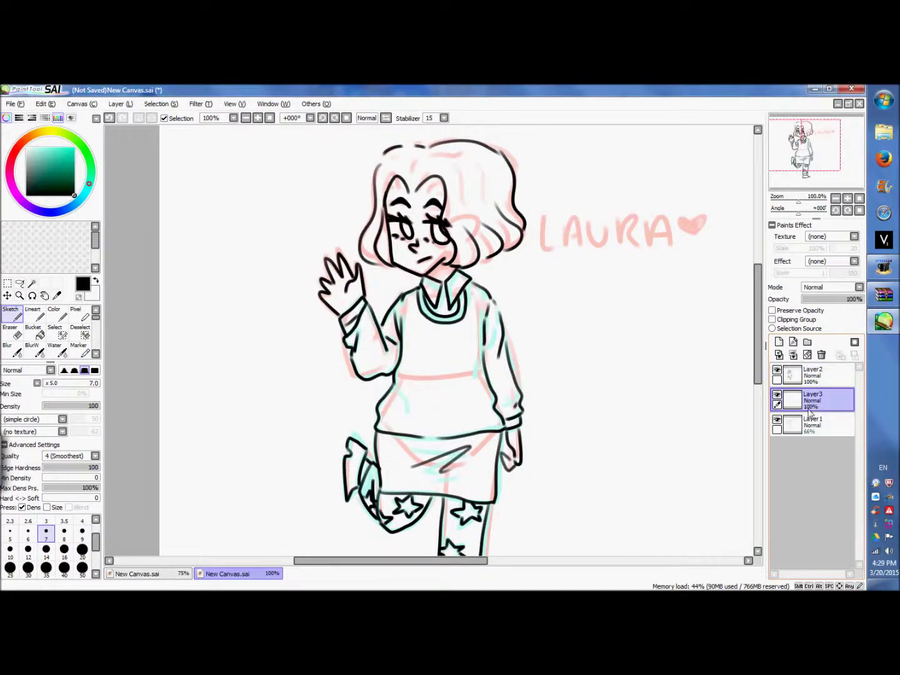
left_click(258, 118)
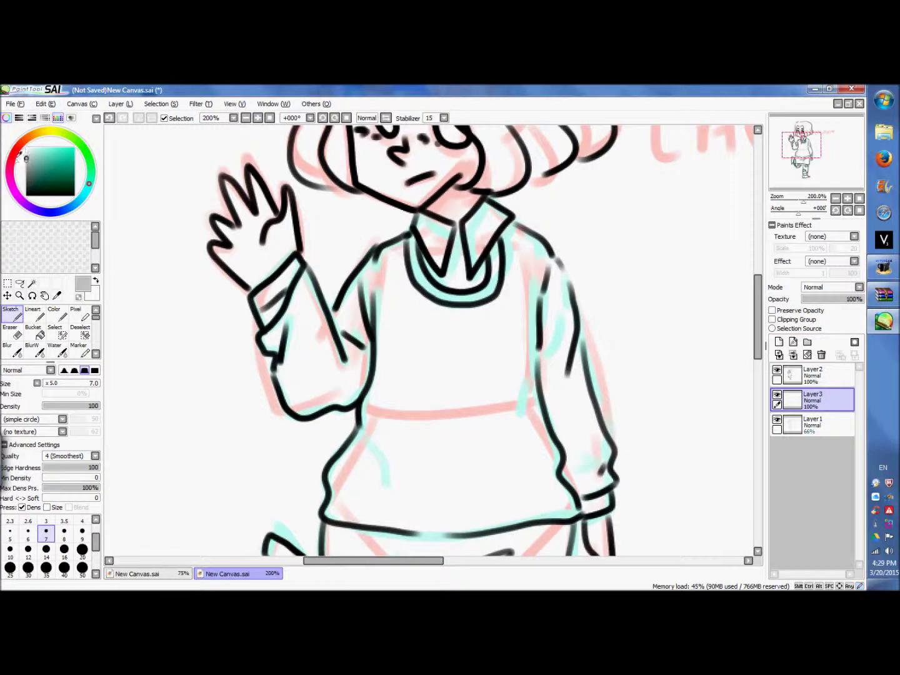
scroll(262, 272, "up", 5)
left_click(82, 568)
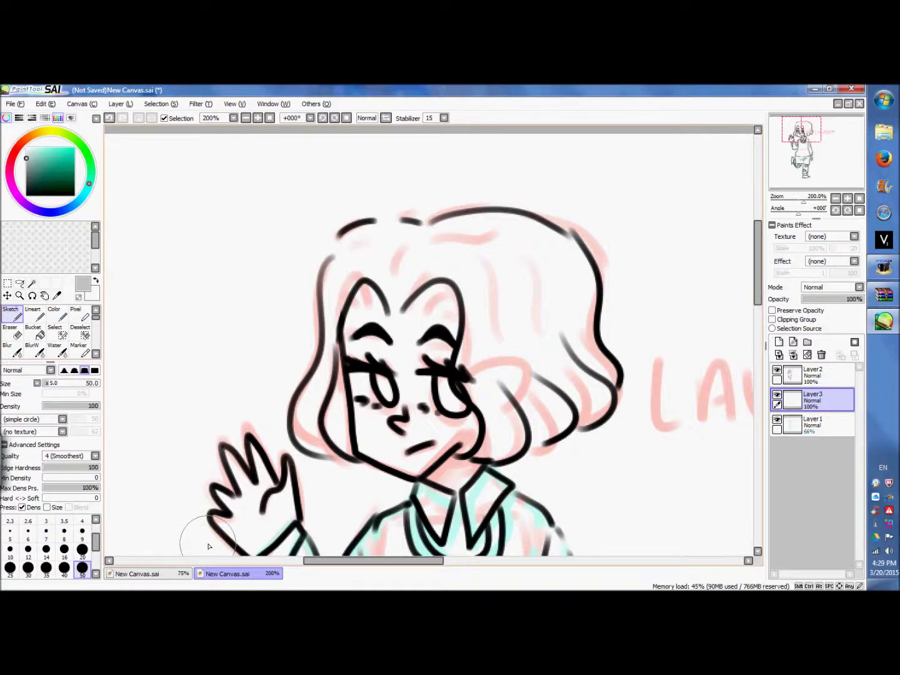
- Hide the colour sketch, then paint grey over the hair, lower face, neck, chest and sweater
mouse_move(431, 244)
left_mouse_down()
mouse_move(412, 256)
mouse_move(375, 245)
mouse_move(368, 255)
mouse_move(475, 350)
mouse_move(374, 451)
mouse_move(341, 312)
mouse_move(336, 391)
mouse_move(319, 437)
mouse_move(400, 456)
left_mouse_up()
left_click(777, 419)
mouse_move(485, 217)
left_mouse_down()
mouse_move(472, 241)
mouse_move(559, 262)
mouse_move(576, 345)
mouse_move(563, 431)
mouse_move(520, 351)
mouse_move(506, 271)
left_mouse_up()
left_click_drag(414, 423, 312, 424)
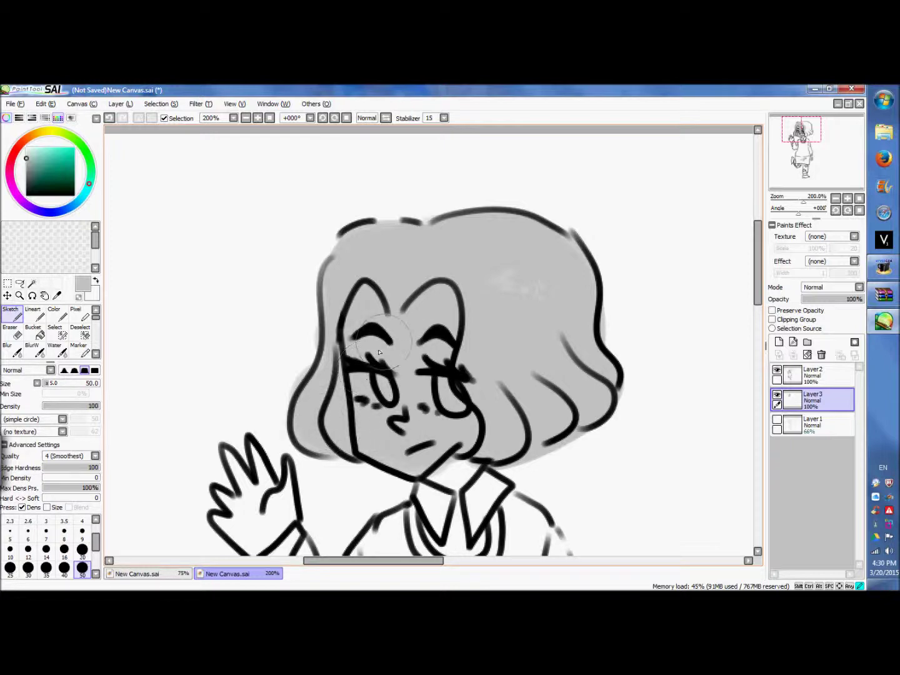
mouse_move(438, 470)
left_mouse_down()
mouse_move(463, 507)
mouse_move(492, 522)
left_mouse_up()
left_click_drag(758, 269, 758, 318)
mouse_move(395, 304)
left_mouse_down()
mouse_move(382, 294)
mouse_move(457, 369)
left_mouse_up()
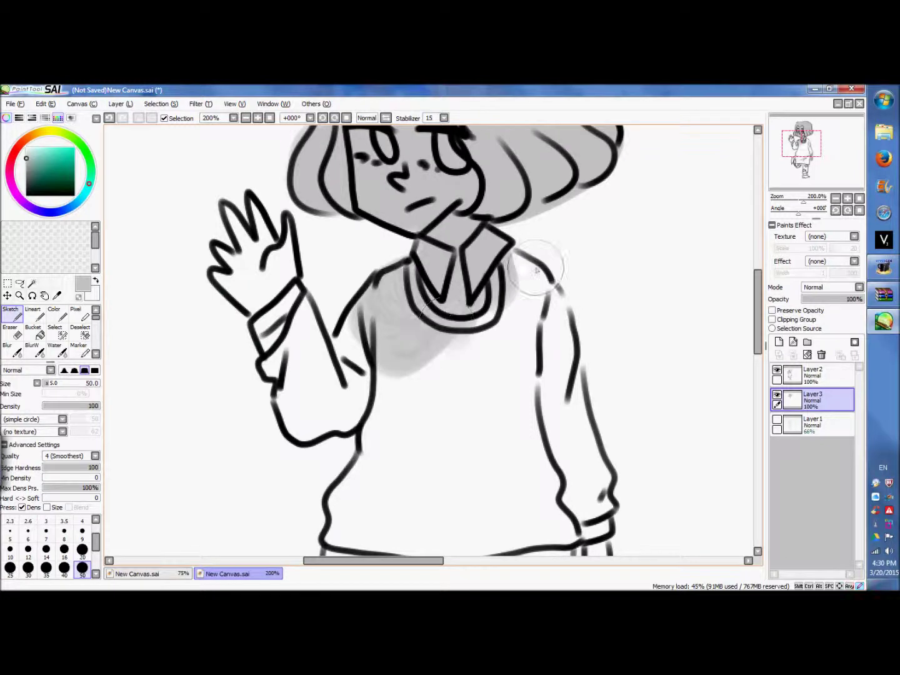
mouse_move(537, 270)
left_mouse_down()
mouse_move(426, 403)
mouse_move(502, 346)
mouse_move(397, 342)
mouse_move(321, 382)
mouse_move(307, 403)
mouse_move(364, 407)
mouse_move(284, 338)
mouse_move(253, 294)
mouse_move(259, 263)
mouse_move(235, 283)
mouse_move(276, 375)
mouse_move(312, 338)
mouse_move(464, 275)
mouse_move(520, 289)
mouse_move(547, 319)
mouse_move(569, 469)
mouse_move(594, 501)
left_mouse_up()
- Fill the boot, left sleeve and the thigh around the stars with grey
scroll(694, 372, "down", 5)
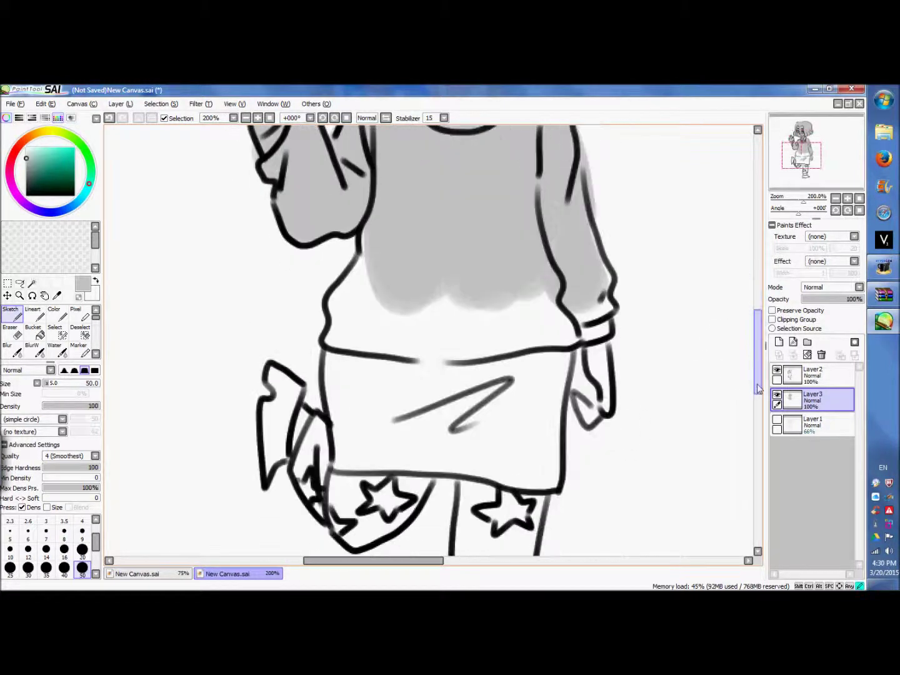
mouse_move(402, 281)
left_mouse_down()
mouse_move(392, 265)
mouse_move(438, 362)
mouse_move(527, 300)
mouse_move(553, 368)
mouse_move(582, 388)
mouse_move(527, 402)
mouse_move(520, 459)
mouse_move(352, 454)
mouse_move(362, 488)
mouse_move(373, 292)
mouse_move(346, 340)
mouse_move(347, 381)
left_mouse_up()
left_click_drag(757, 326, 757, 374)
mouse_move(477, 258)
left_mouse_down()
mouse_move(502, 347)
mouse_move(485, 430)
mouse_move(476, 401)
mouse_move(515, 375)
mouse_move(485, 463)
left_mouse_up()
left_click_drag(279, 178, 275, 225)
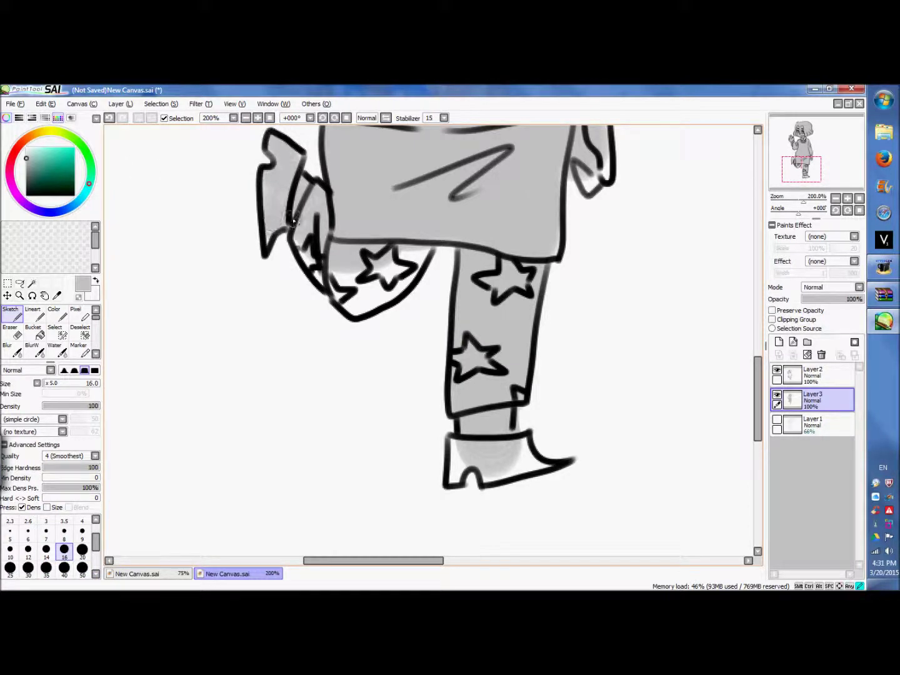
left_click_drag(306, 239, 334, 263)
mouse_move(361, 312)
left_mouse_down()
mouse_move(409, 262)
mouse_move(370, 290)
left_mouse_up()
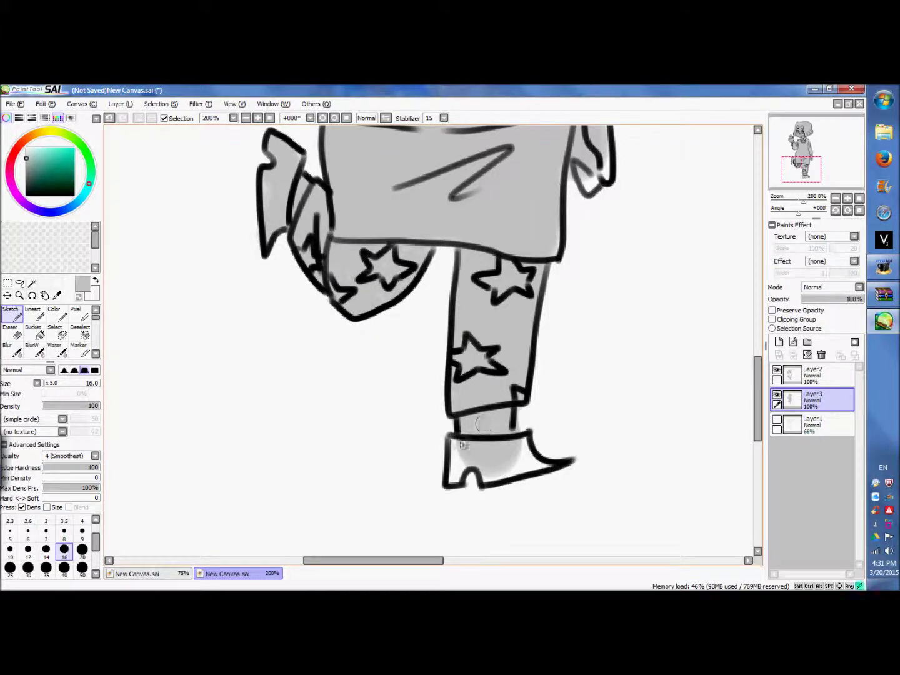
left_click_drag(484, 465, 517, 468)
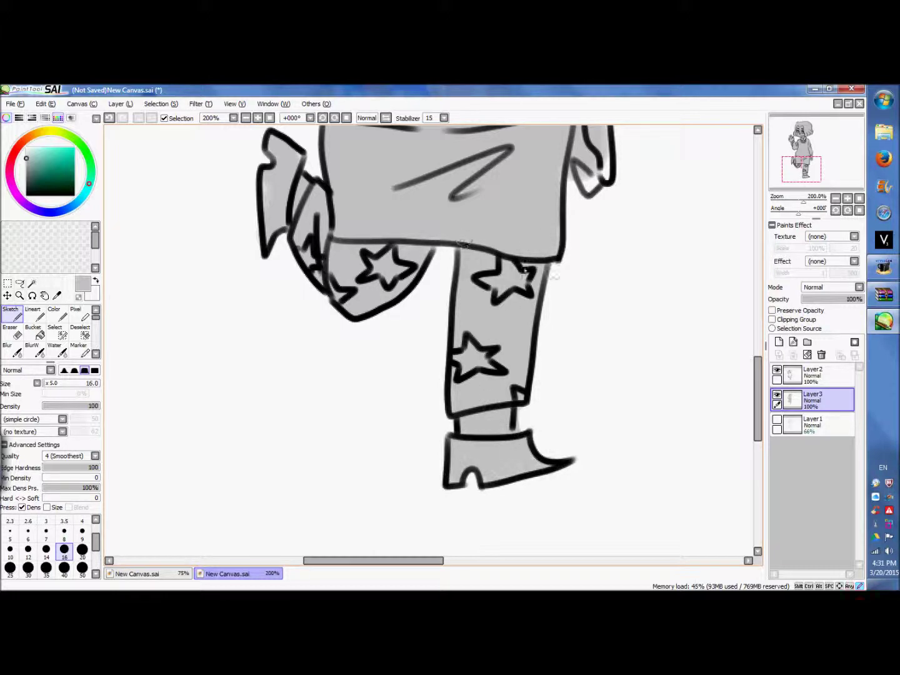
- Fill the leftover white gaps at the sleeve cuff and the waving hand with grey
scroll(599, 320, "up", 5)
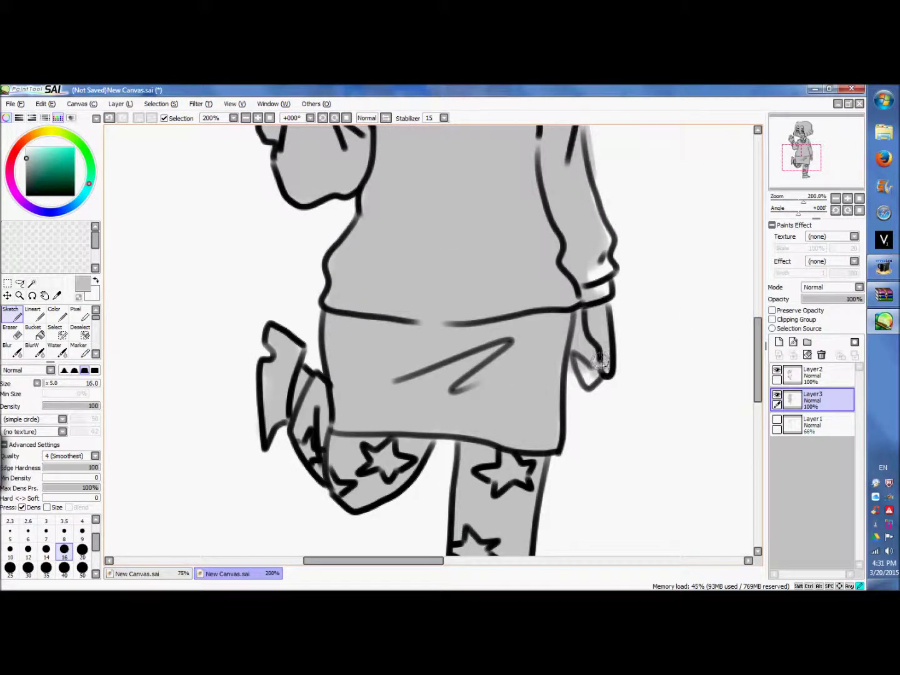
left_click_drag(582, 286, 600, 287)
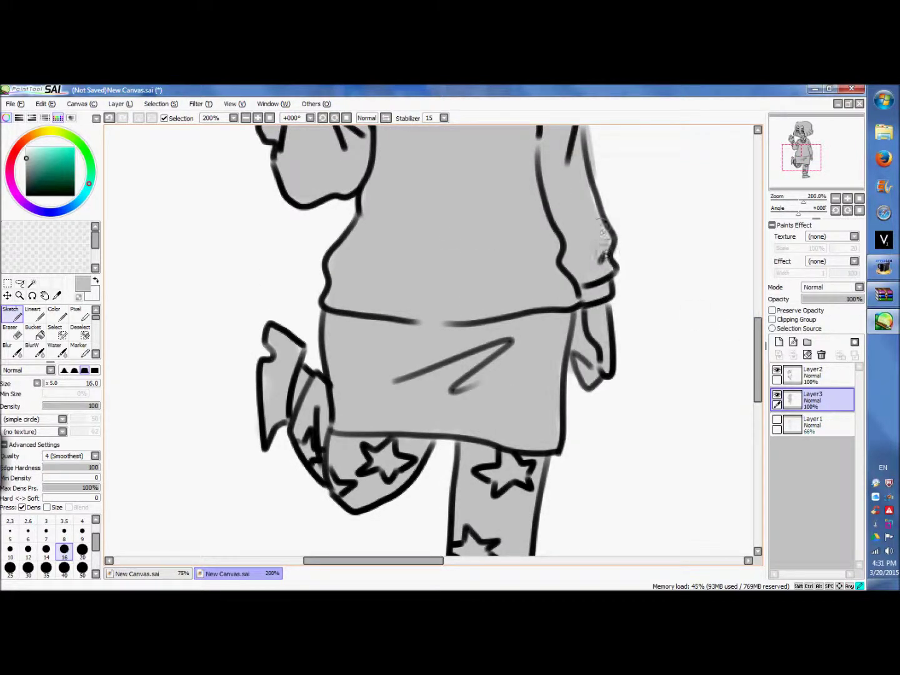
scroll(543, 150, "up", 4)
key("ctrl+z")
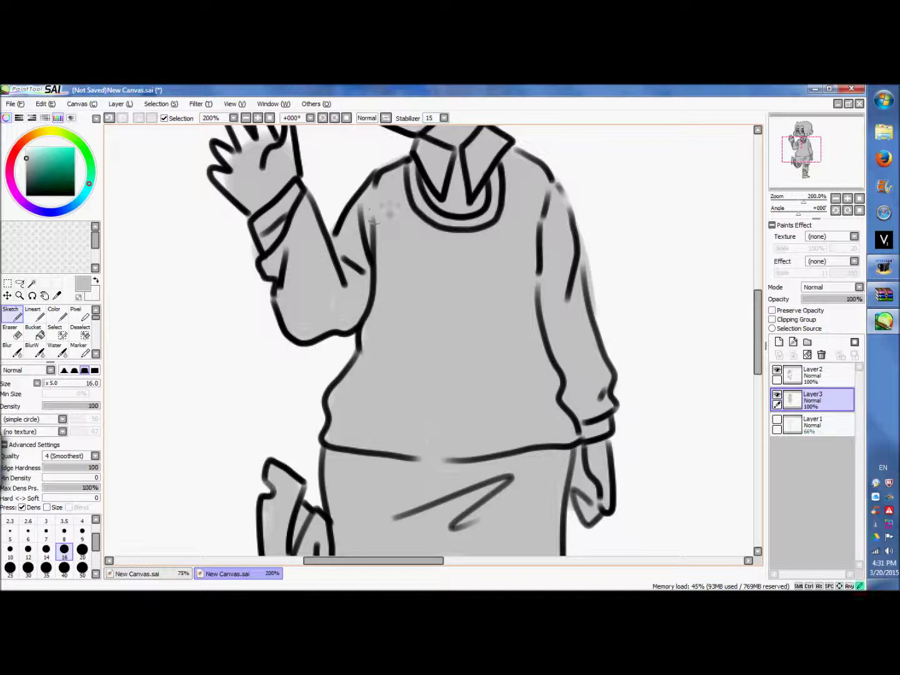
scroll(769, 354, "up", 5)
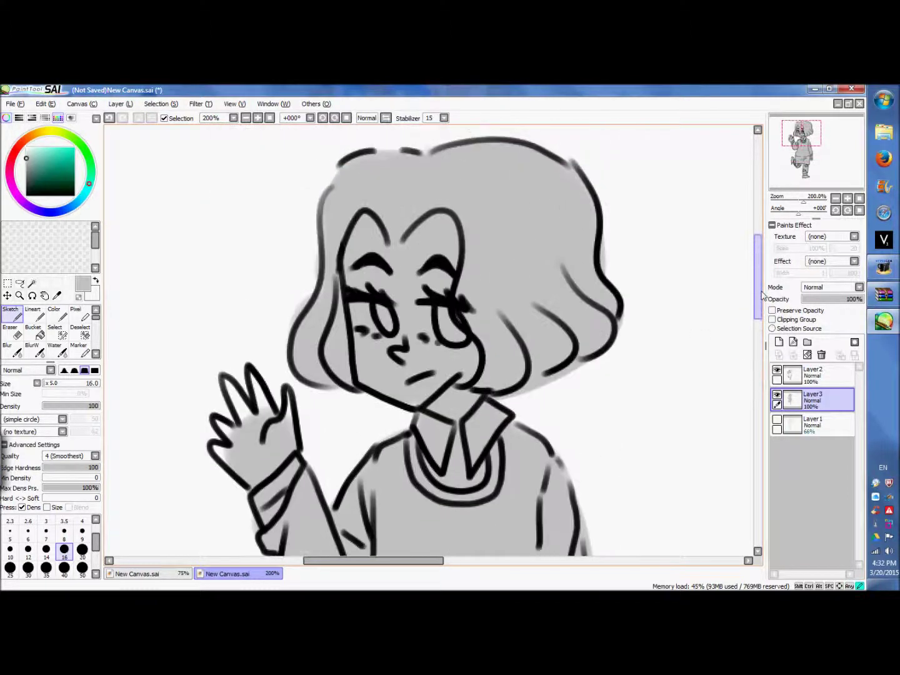
mouse_move(249, 329)
left_mouse_down()
mouse_move(269, 374)
mouse_move(247, 381)
mouse_move(252, 417)
left_mouse_up()
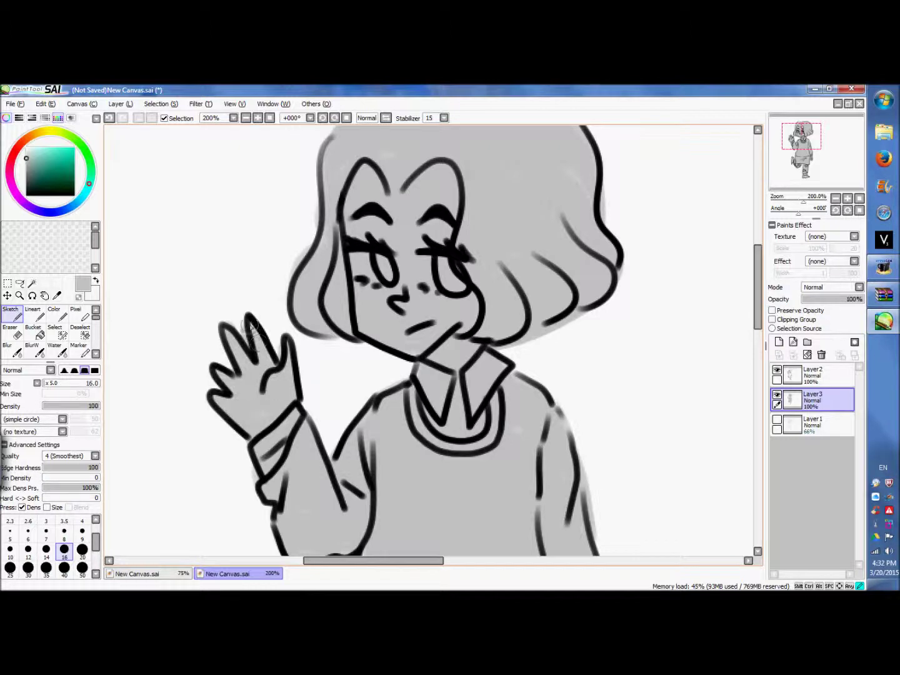
left_click_drag(757, 310, 756, 413)
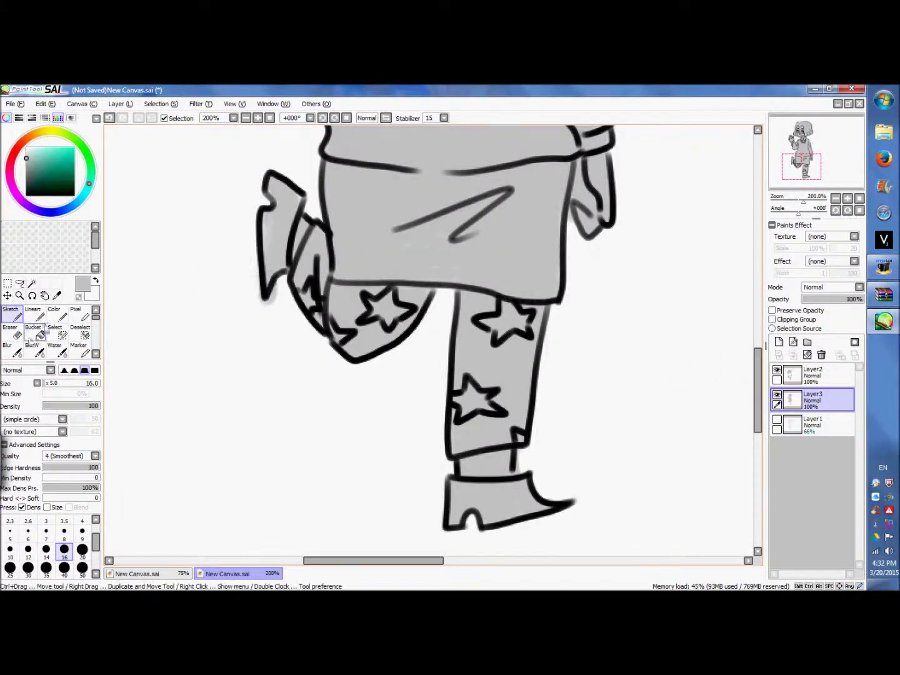
key("e")
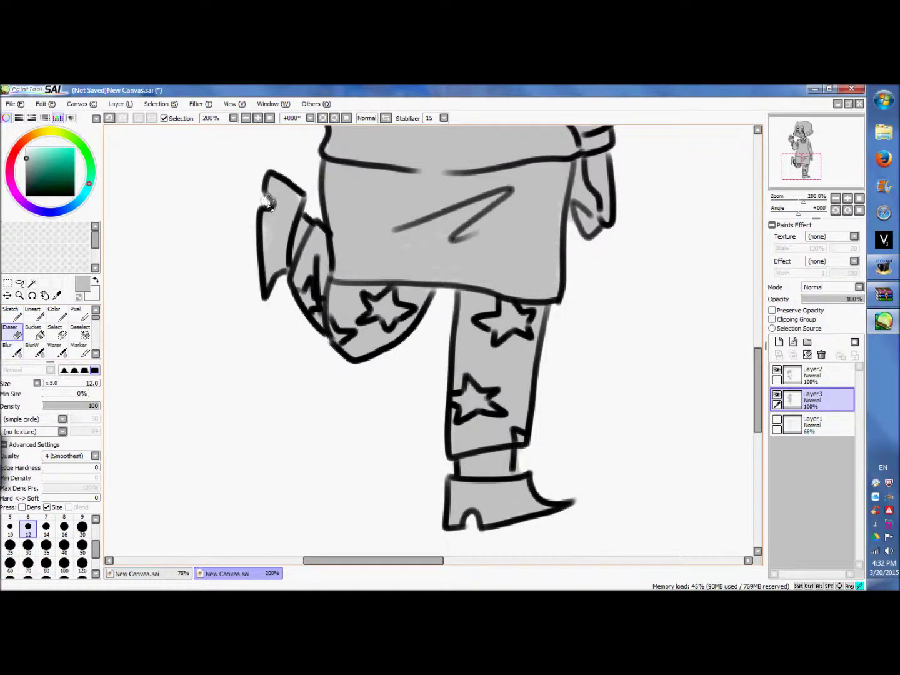
- Fade the lineart layer to 15% and erase stray grey around the raised hand
left_click(814, 376)
left_click_drag(850, 300, 807, 302)
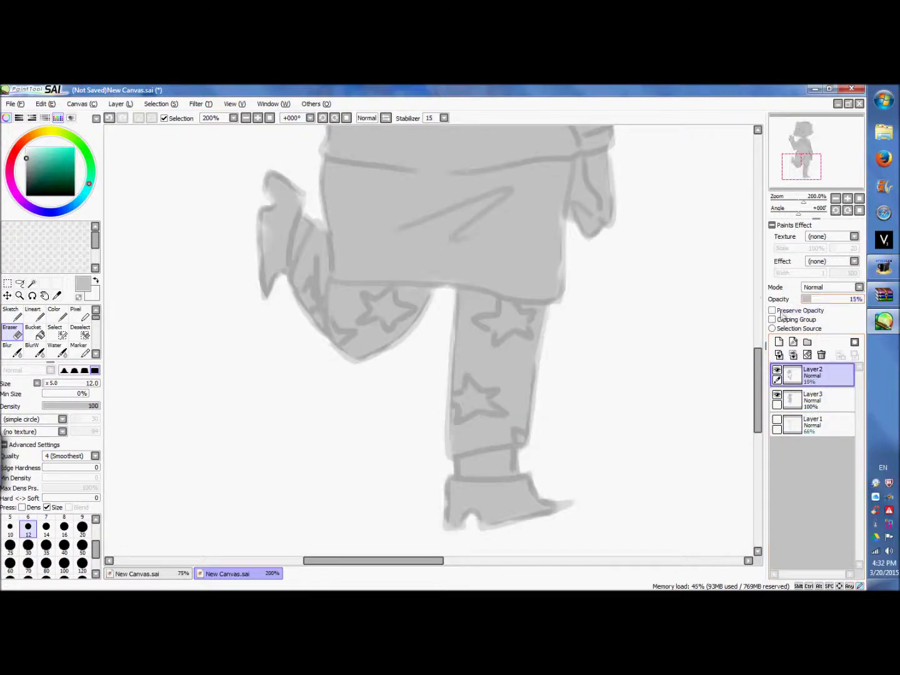
left_click_drag(758, 392, 762, 313)
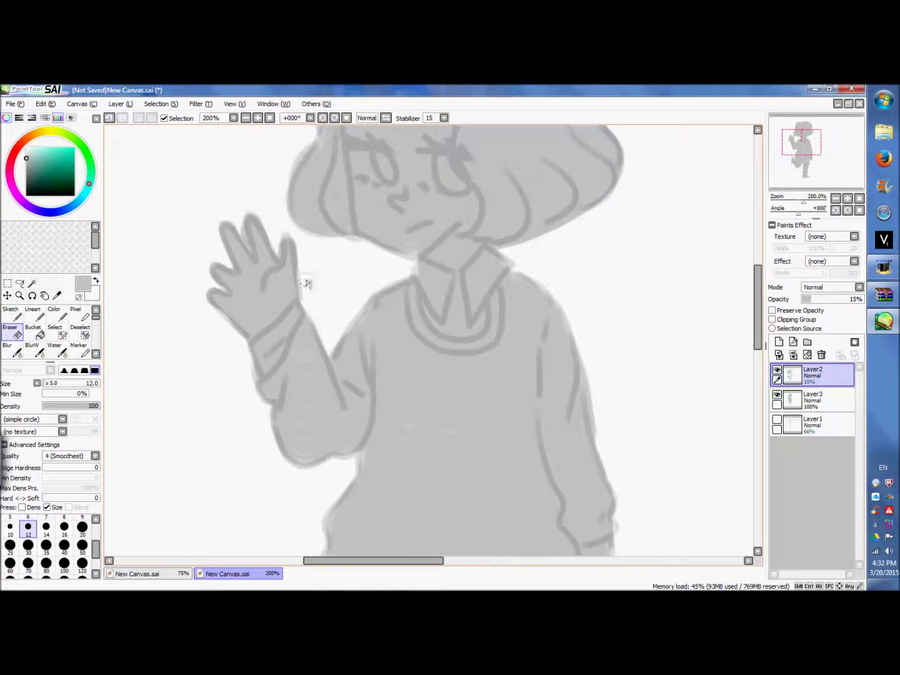
left_click(111, 119)
left_click(813, 399)
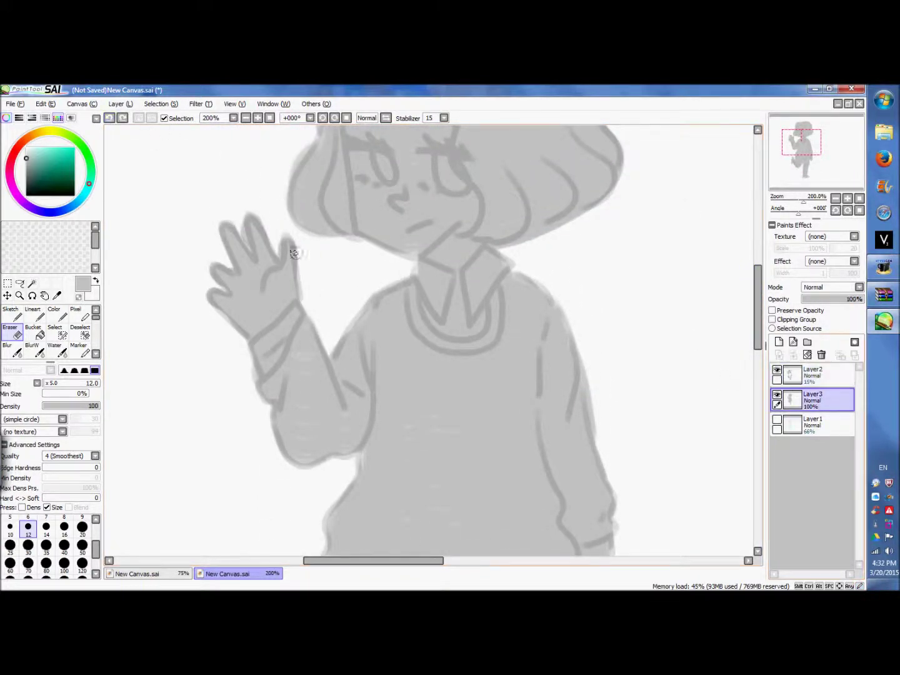
mouse_move(303, 284)
left_mouse_down()
mouse_move(271, 272)
mouse_move(231, 287)
left_mouse_up()
left_click(112, 120)
left_click_drag(291, 242, 293, 249)
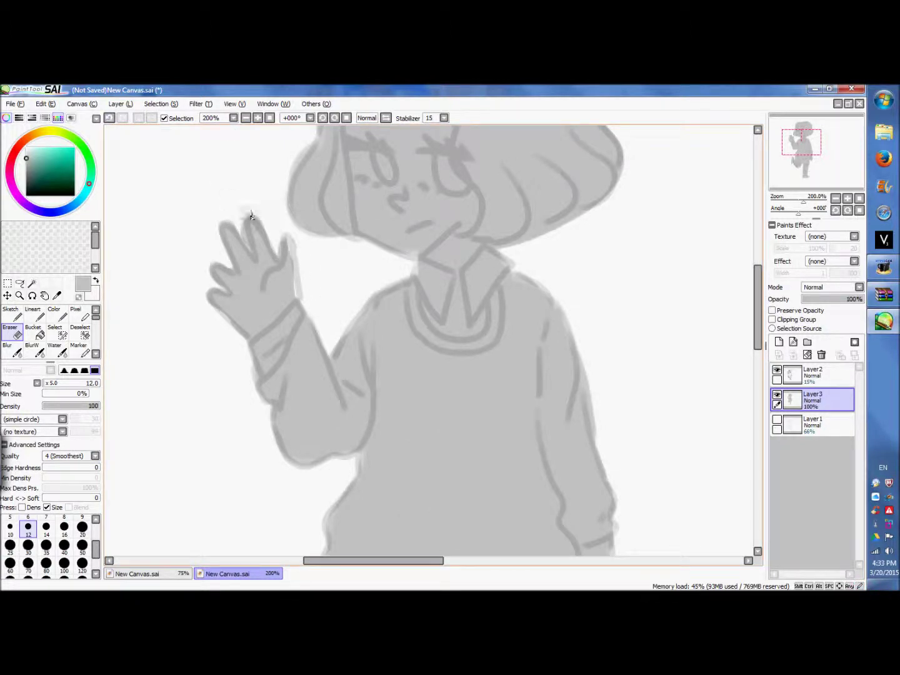
left_click(110, 120)
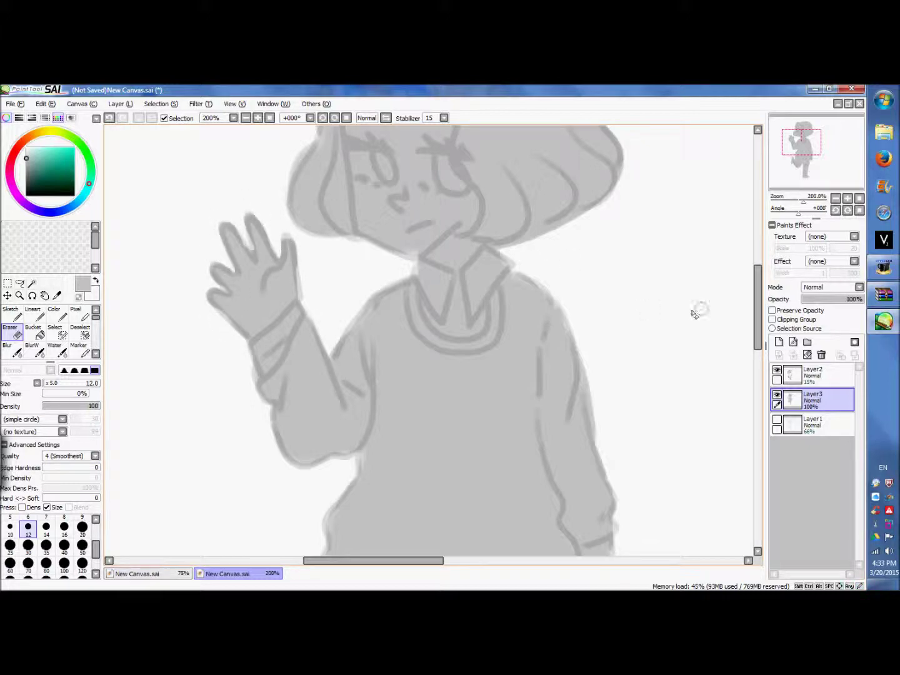
- Erase excess grey along the hair's upper-left and right edges
left_click_drag(757, 316, 758, 301)
left_click_drag(561, 306, 616, 280)
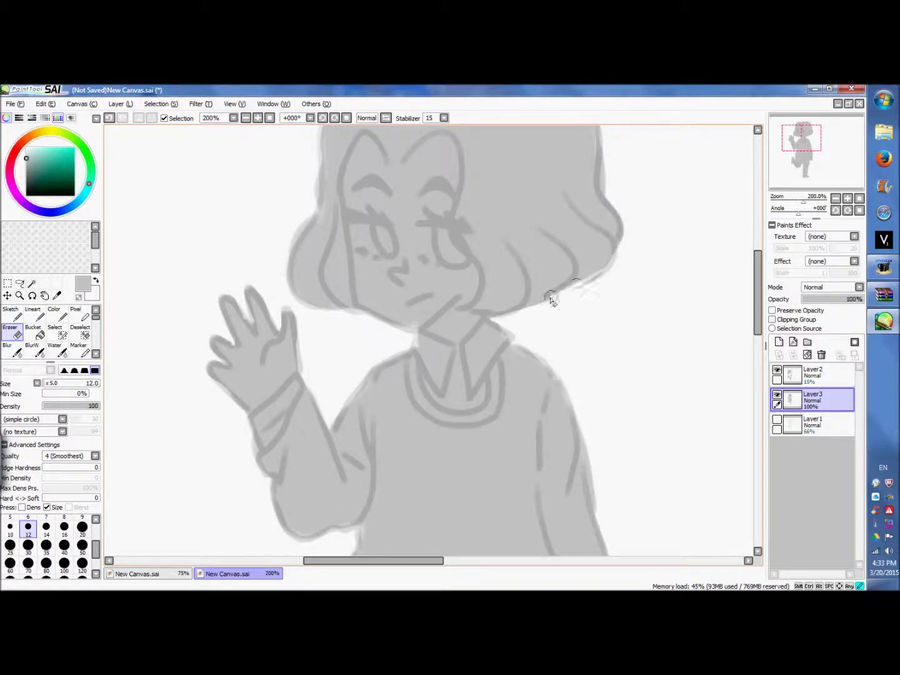
left_click(109, 118)
left_click_drag(306, 215, 316, 178)
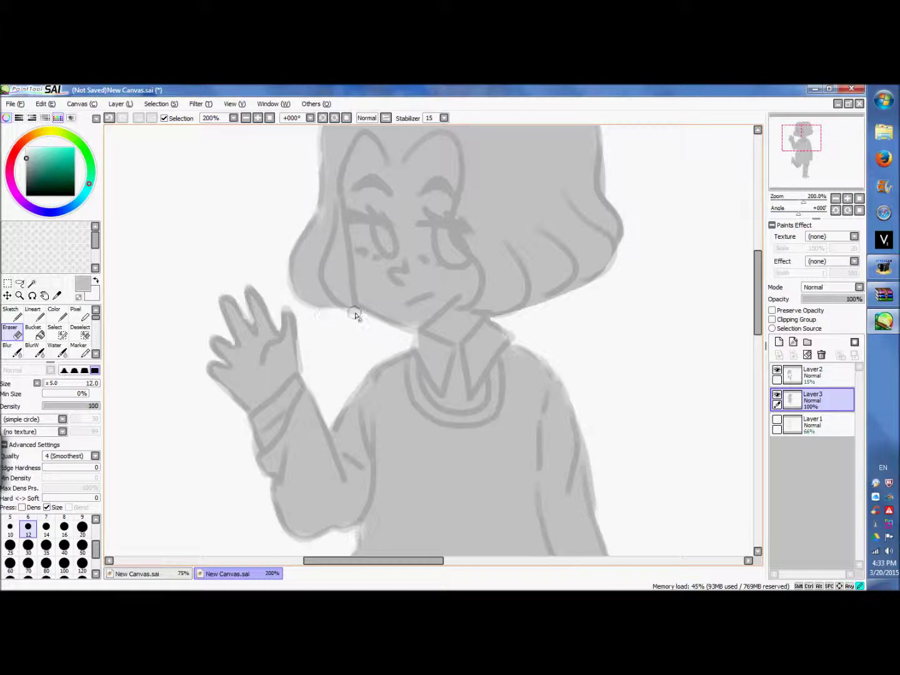
scroll(748, 305, "up", 5)
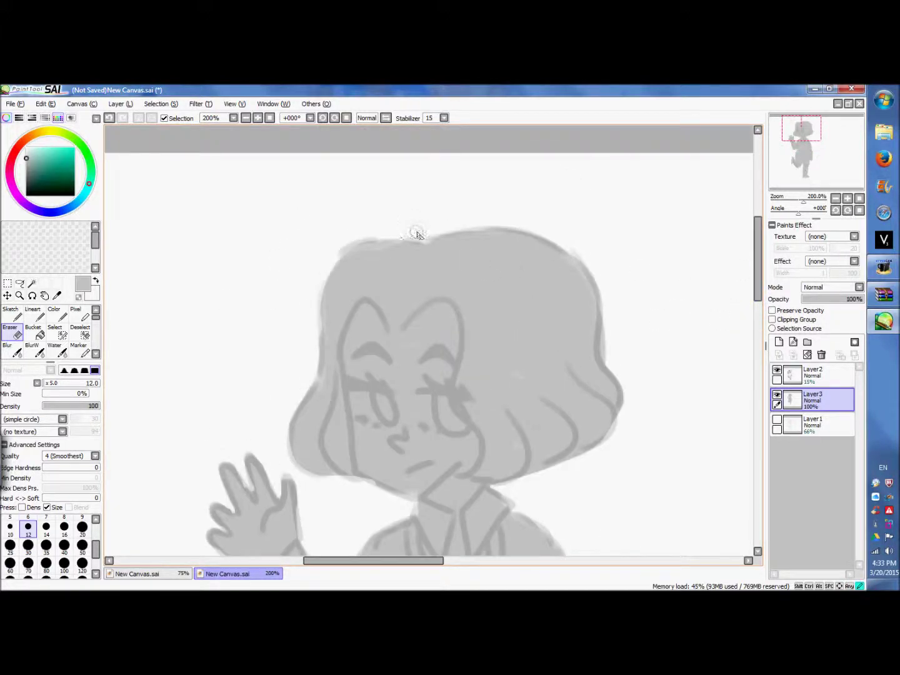
left_click_drag(617, 345, 610, 365)
scroll(746, 375, "down", 20)
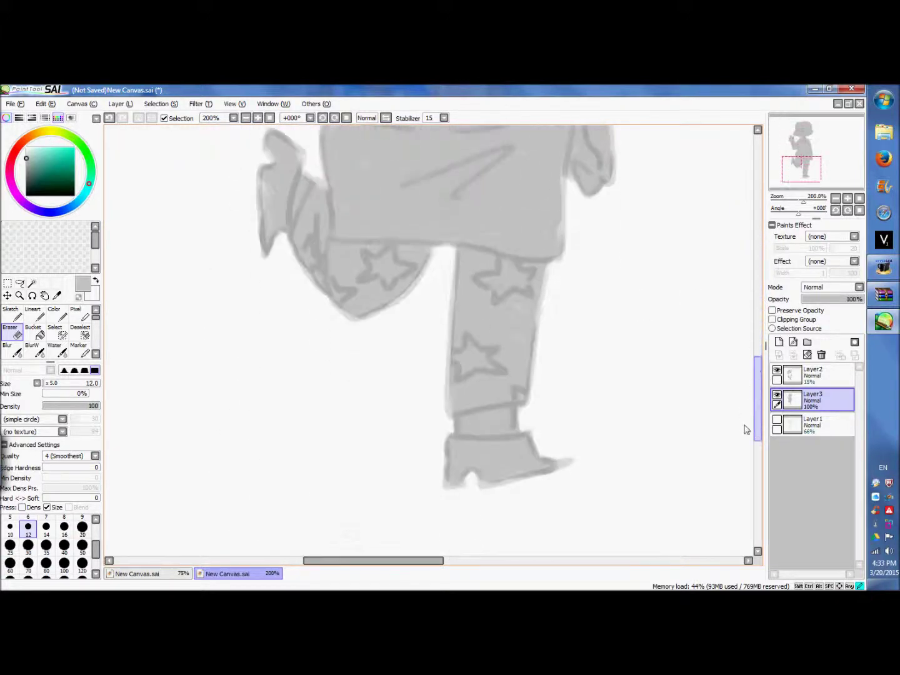
- Restore the lineart layer to 100% opacity and reselect the grey flat layer
left_click(813, 376)
left_click_drag(830, 300, 863, 301)
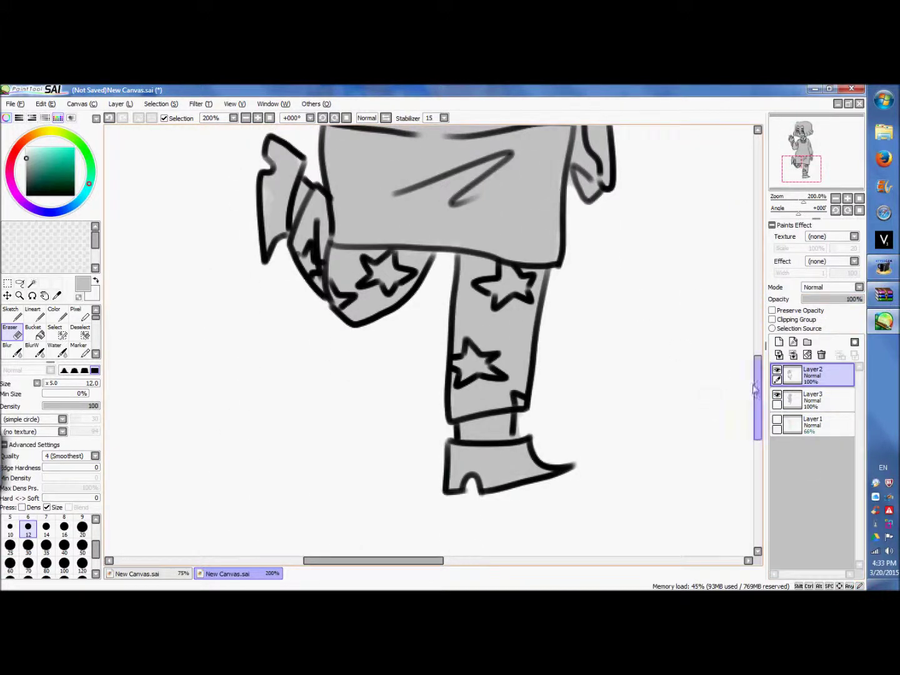
left_click_drag(757, 392, 768, 288)
scroll(767, 291, "up", 3)
left_click(814, 400)
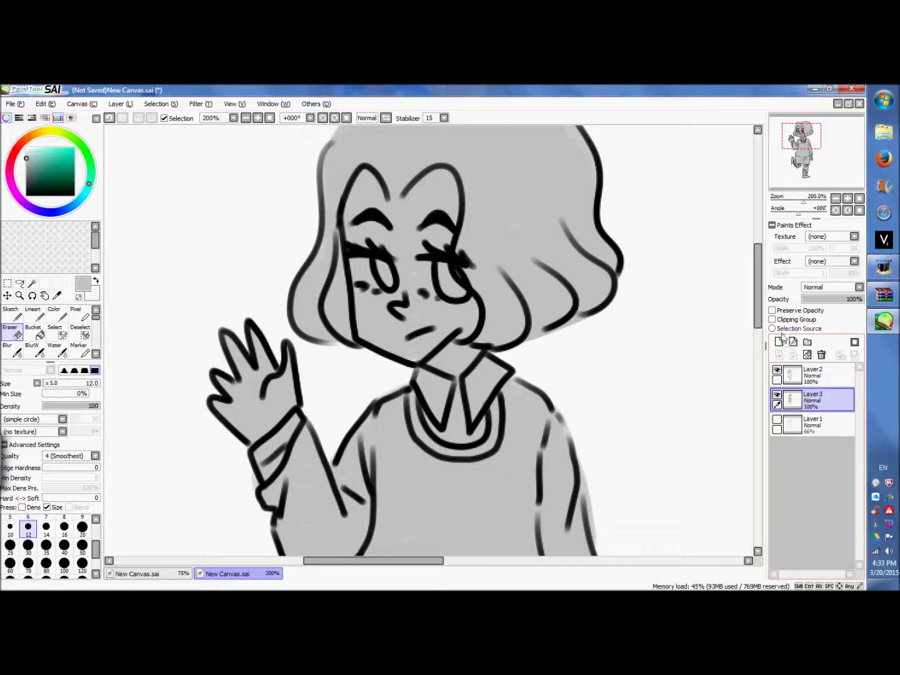
- Create a new layer set with a layer inside, and outline the hair in thick black
left_click(808, 342)
left_click(884, 266)
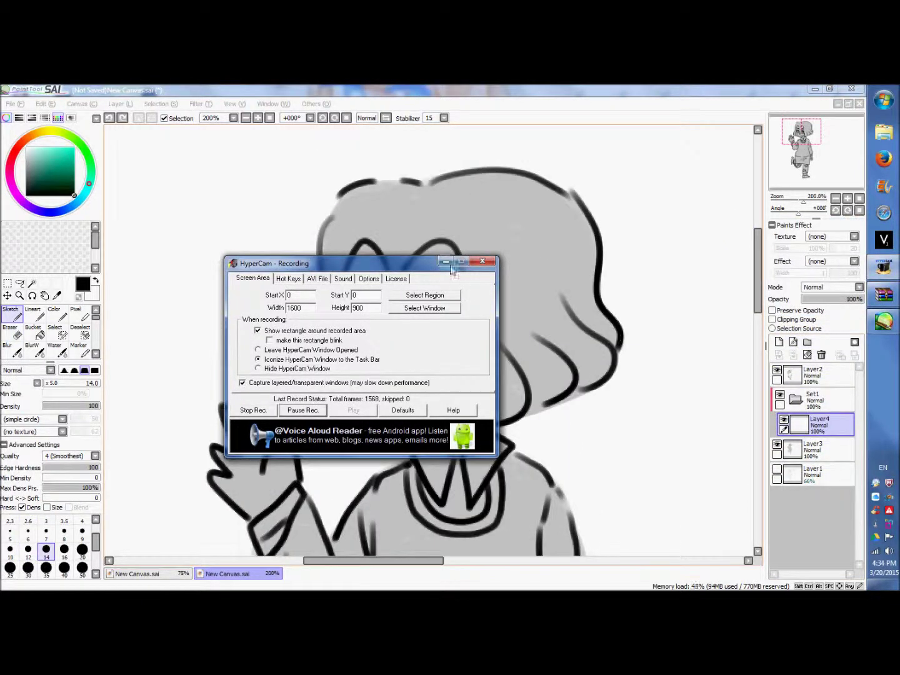
left_click(447, 262)
mouse_move(437, 185)
left_mouse_down()
mouse_move(354, 194)
mouse_move(323, 277)
mouse_move(304, 368)
mouse_move(306, 407)
mouse_move(301, 394)
left_mouse_up()
mouse_move(351, 191)
left_mouse_down()
mouse_move(513, 167)
mouse_move(585, 210)
mouse_move(610, 325)
mouse_move(594, 397)
mouse_move(509, 422)
mouse_move(497, 383)
mouse_move(477, 360)
mouse_move(470, 300)
mouse_move(479, 266)
left_mouse_up()
mouse_move(409, 240)
left_mouse_down()
mouse_move(393, 269)
mouse_move(438, 227)
mouse_move(453, 226)
mouse_move(461, 237)
mouse_move(446, 234)
mouse_move(463, 242)
mouse_move(470, 267)
left_mouse_up()
mouse_move(387, 256)
left_mouse_down()
mouse_move(353, 237)
mouse_move(334, 294)
mouse_move(354, 422)
left_mouse_up()
- Try a black bucket fill on the hair, then undo it
left_click(33, 332)
left_click(394, 223)
key("ctrl+z")
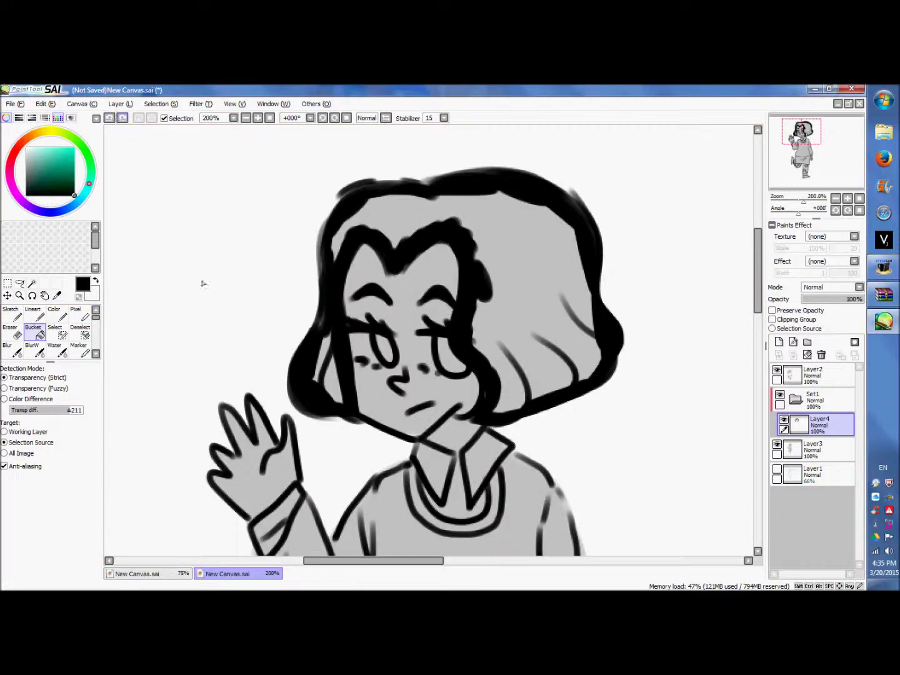
- Paint the hair solid black with a size-50 brush
left_click(11, 315)
mouse_move(335, 410)
left_mouse_down()
mouse_move(322, 351)
mouse_move(316, 375)
mouse_move(331, 245)
mouse_move(350, 227)
mouse_move(563, 207)
mouse_move(597, 339)
mouse_move(565, 374)
left_mouse_up()
left_click(82, 567)
mouse_move(544, 213)
left_mouse_down()
mouse_move(577, 342)
mouse_move(518, 397)
mouse_move(526, 362)
mouse_move(502, 274)
mouse_move(419, 201)
mouse_move(301, 245)
mouse_move(316, 414)
left_mouse_up()
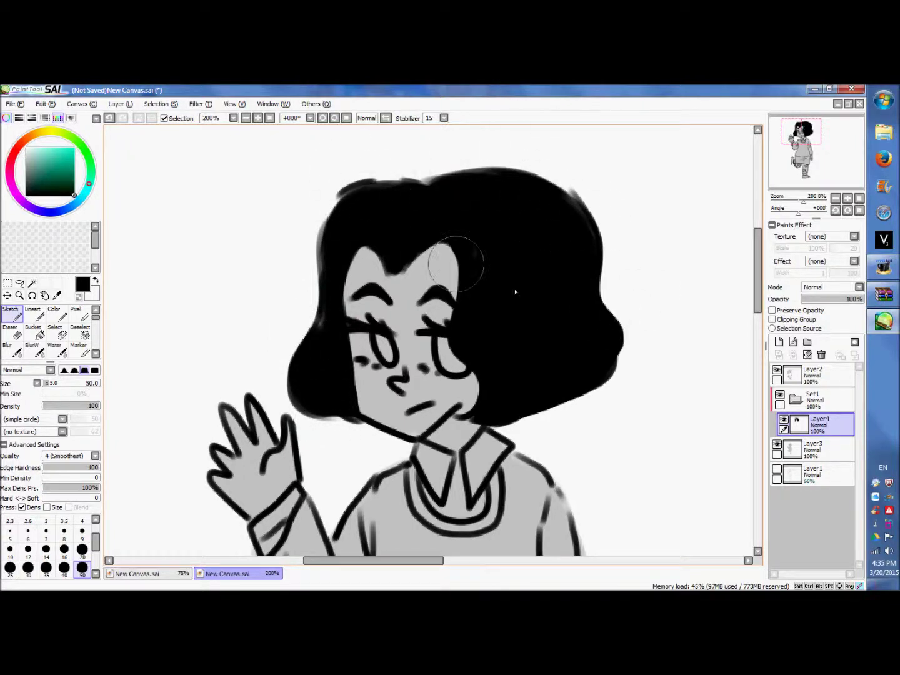
- With the hair layer at 47% opacity, erase stray black in the left hair peak, then restore full opacity
left_click(27, 533)
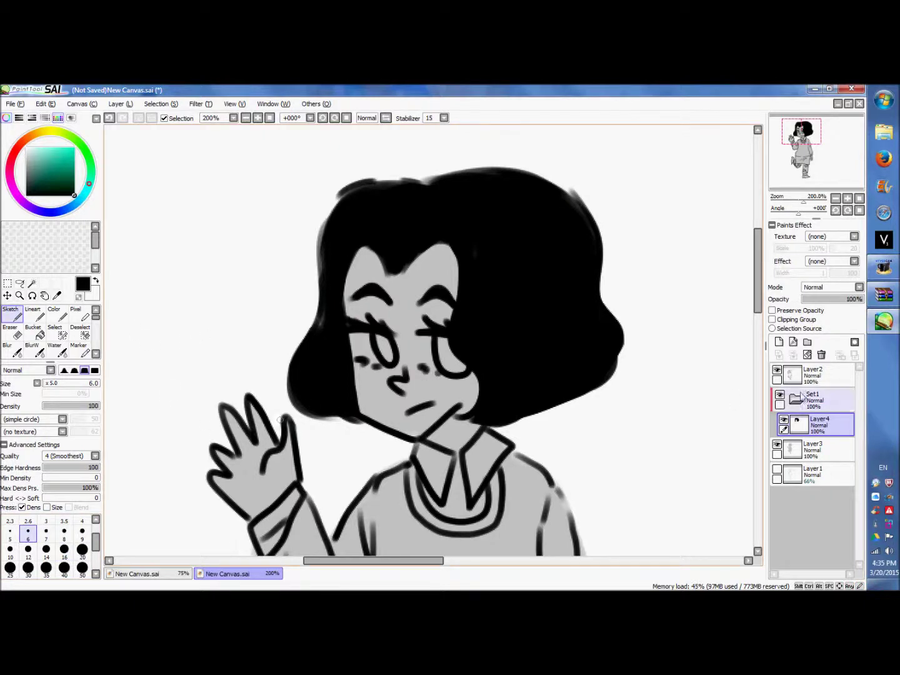
mouse_move(841, 300)
left_mouse_down()
mouse_move(820, 299)
mouse_move(830, 300)
left_mouse_up()
left_click(17, 335)
left_click_drag(364, 253, 387, 277)
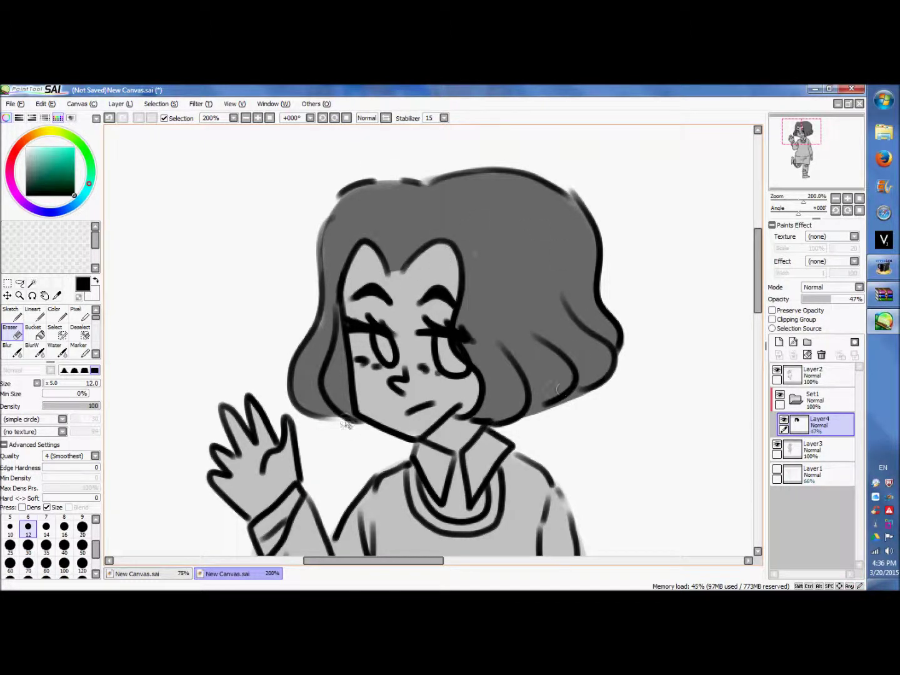
left_click_drag(832, 299, 864, 299)
- Hide the black hair layer and add a new empty layer inside the group
left_click(829, 451)
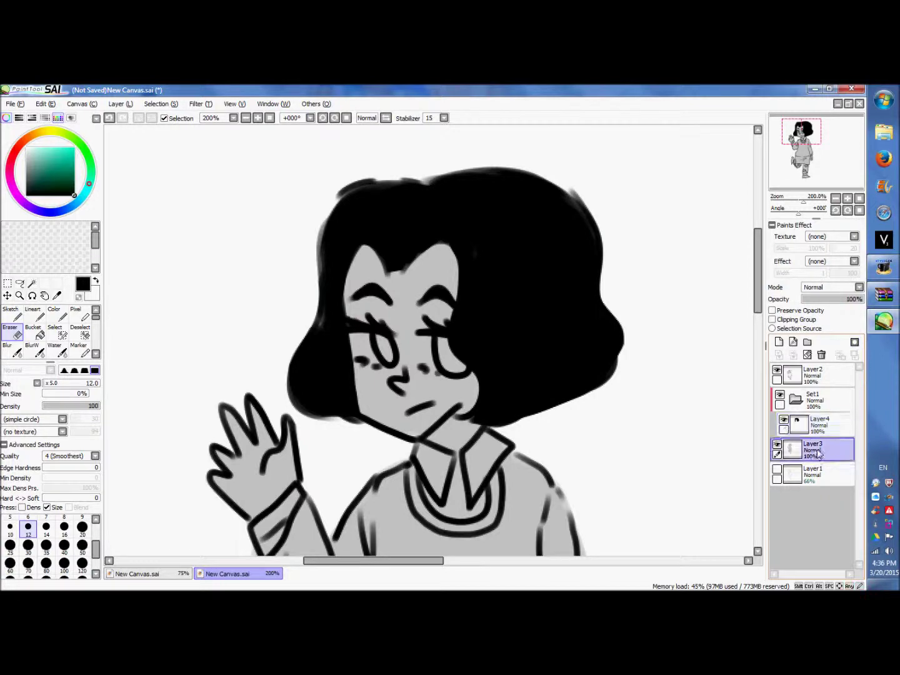
left_click(784, 420)
left_click(780, 341)
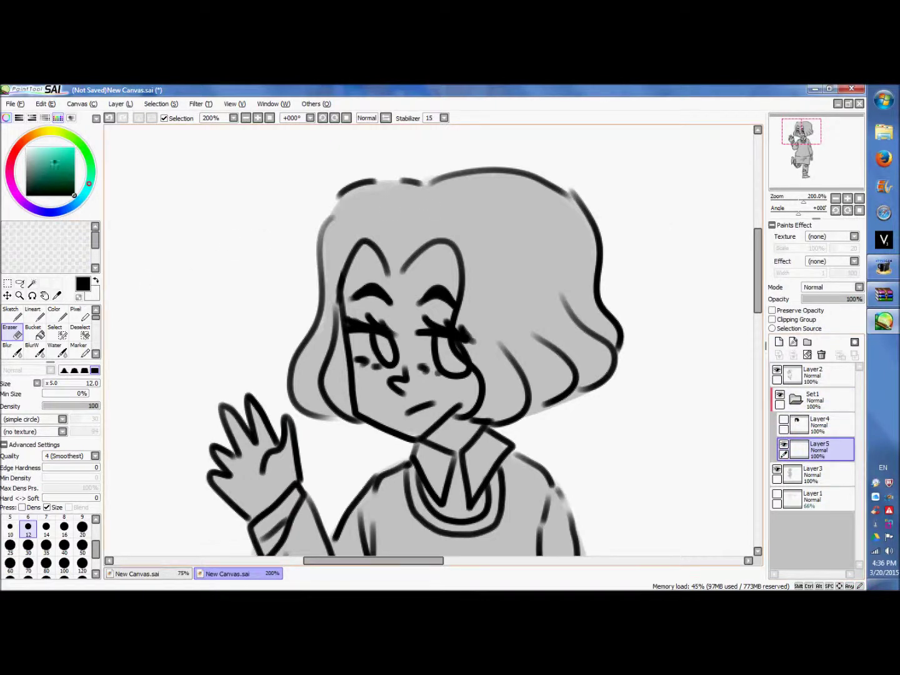
- Shift the colour to an orange hue and set a painting brush to size 16
left_click_drag(42, 133, 37, 132)
left_click_drag(420, 560, 353, 541)
left_click(33, 136)
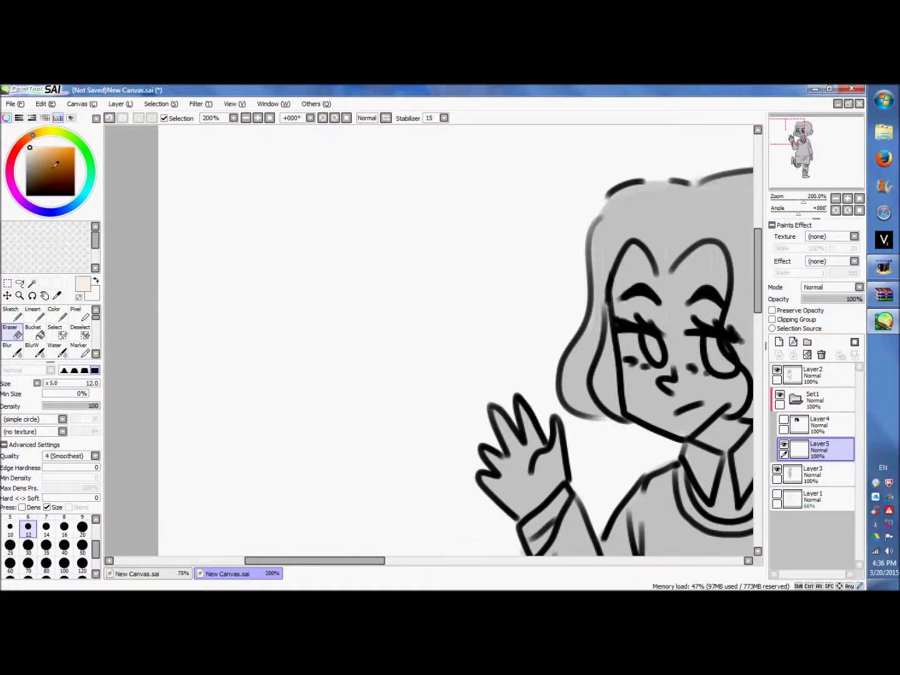
left_click(57, 315)
left_click(13, 315)
left_click(66, 555)
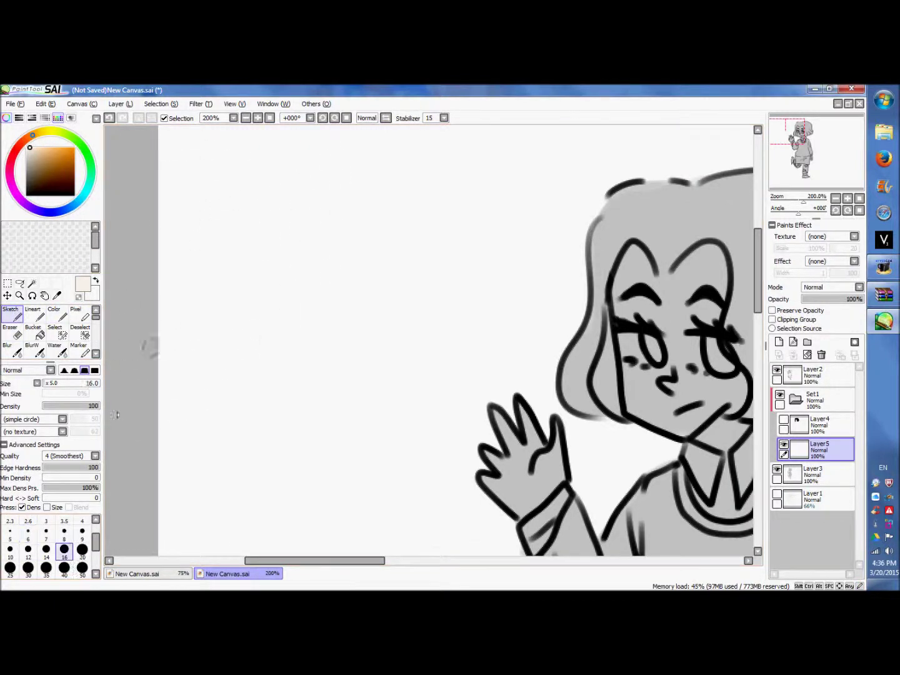
- Test pale beige and darker peach skin blobs on the grey flat layer
left_click(823, 477)
left_click_drag(224, 216, 217, 199)
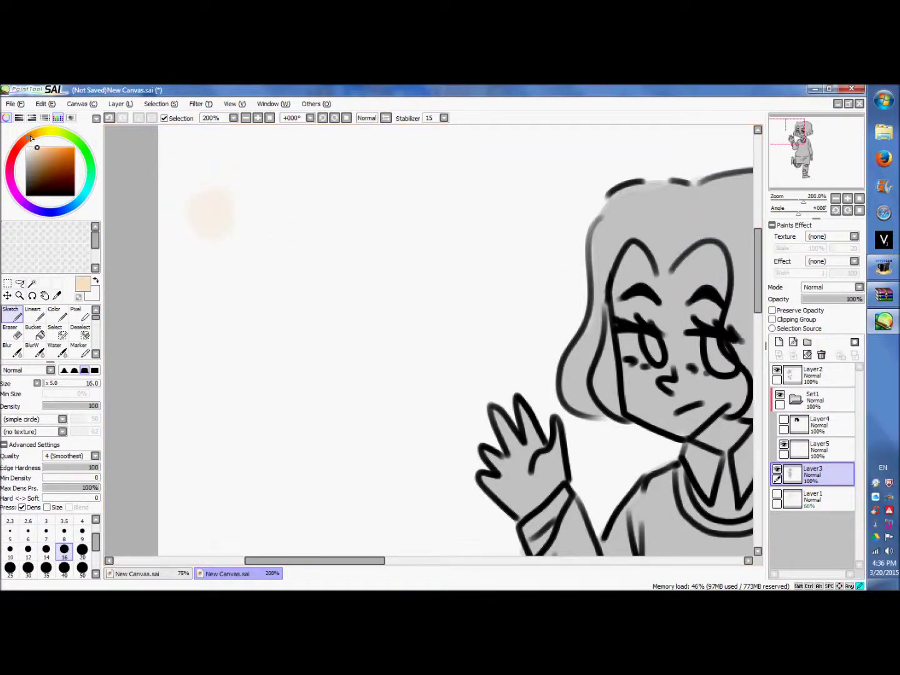
mouse_move(233, 203)
left_mouse_down()
mouse_move(223, 219)
mouse_move(251, 213)
mouse_move(233, 249)
mouse_move(206, 254)
mouse_move(199, 273)
left_mouse_up()
left_click(110, 119)
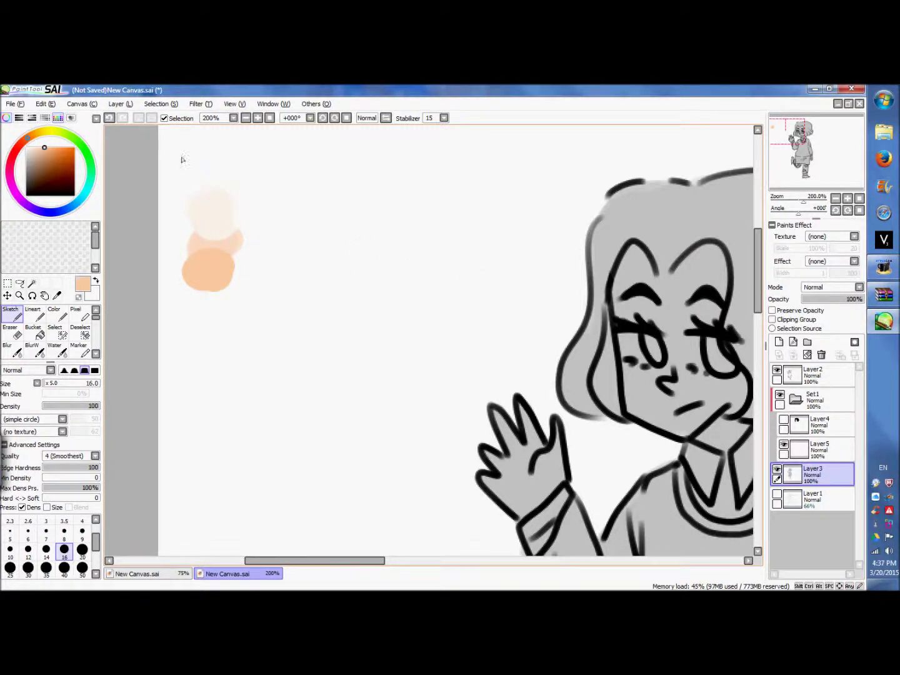
left_click(111, 119)
left_click(122, 118)
- Pick the pale cream from the test blob with the Syringe and return to Layer5
left_click(57, 296)
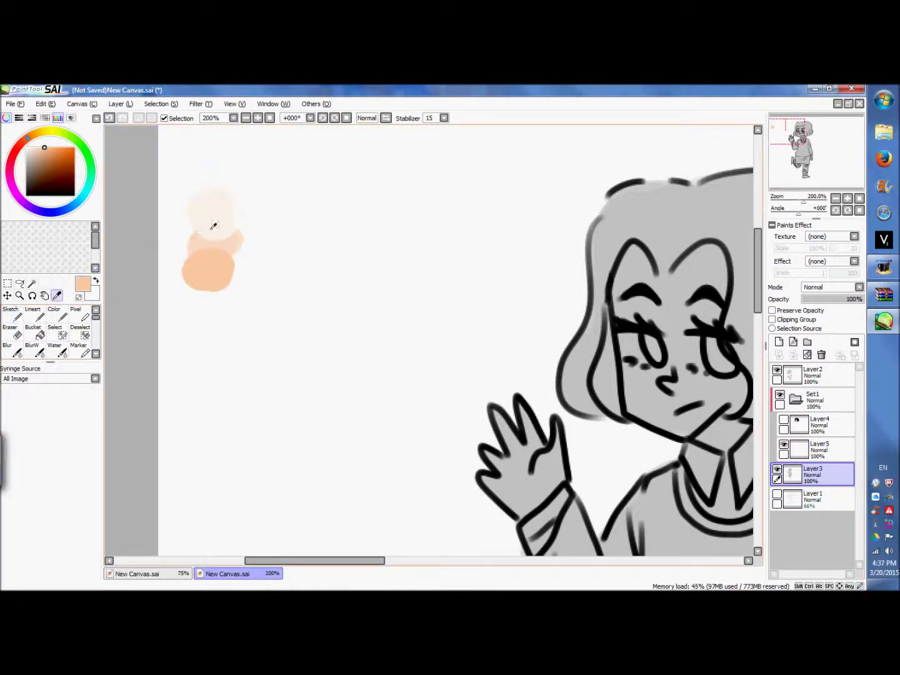
left_click(211, 227)
left_click(820, 448)
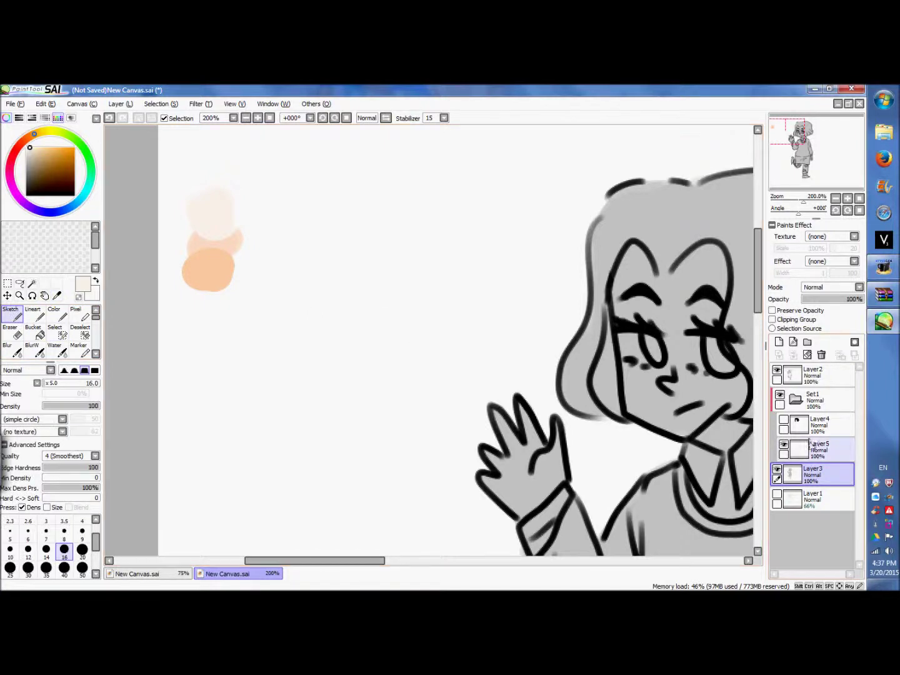
left_click_drag(378, 565, 427, 566)
- Paint cream skin over the face, forehead and beside the right eye
mouse_move(431, 253)
left_mouse_down()
mouse_move(465, 275)
mouse_move(438, 269)
mouse_move(399, 283)
mouse_move(431, 322)
mouse_move(422, 275)
mouse_move(450, 374)
mouse_move(410, 370)
mouse_move(414, 402)
mouse_move(462, 426)
mouse_move(524, 429)
mouse_move(516, 366)
mouse_move(478, 379)
mouse_move(470, 350)
left_mouse_up()
left_click(109, 119)
left_click(125, 119)
left_click(111, 118)
mouse_move(511, 384)
left_mouse_down()
mouse_move(467, 377)
mouse_move(468, 391)
mouse_move(432, 394)
mouse_move(500, 408)
left_mouse_up()
mouse_move(451, 275)
left_mouse_down()
mouse_move(459, 263)
mouse_move(492, 257)
mouse_move(497, 294)
mouse_move(468, 305)
mouse_move(482, 266)
left_mouse_up()
left_click_drag(461, 317, 467, 350)
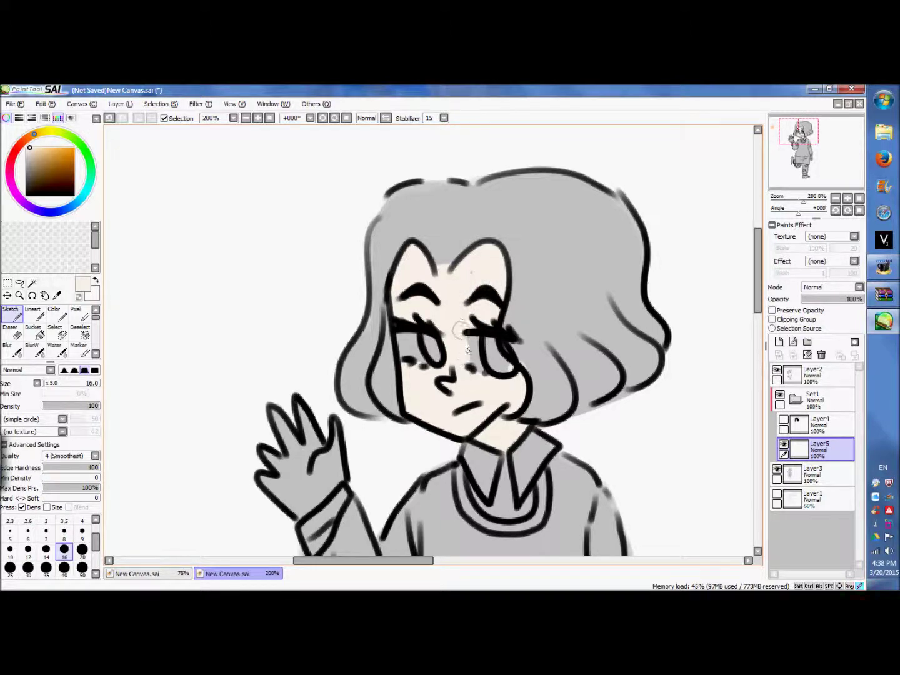
left_click(110, 118)
left_click(123, 117)
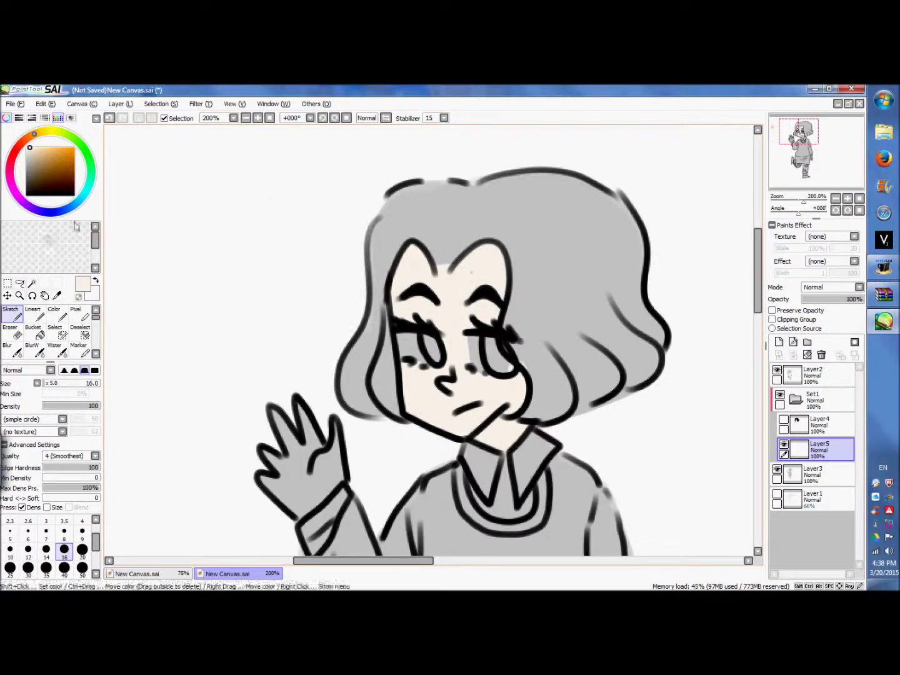
- Clean up the cream between the eyes and paint the waving hand's palm cream
left_click(14, 333)
left_click_drag(475, 341, 469, 344)
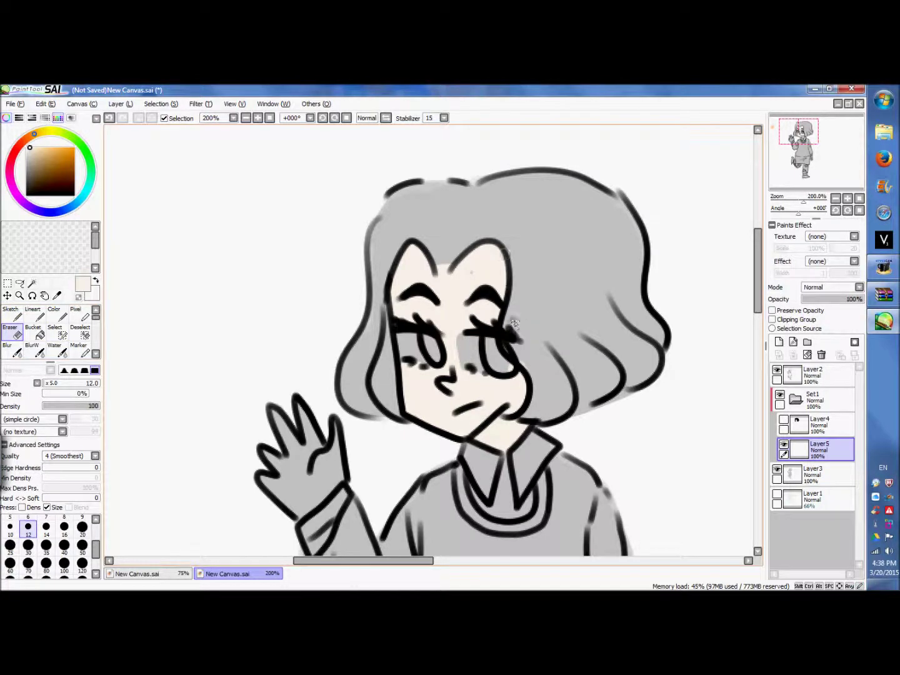
left_click_drag(756, 301, 756, 323)
left_click(12, 312)
left_click_drag(457, 242, 466, 269)
key("ctrl+z")
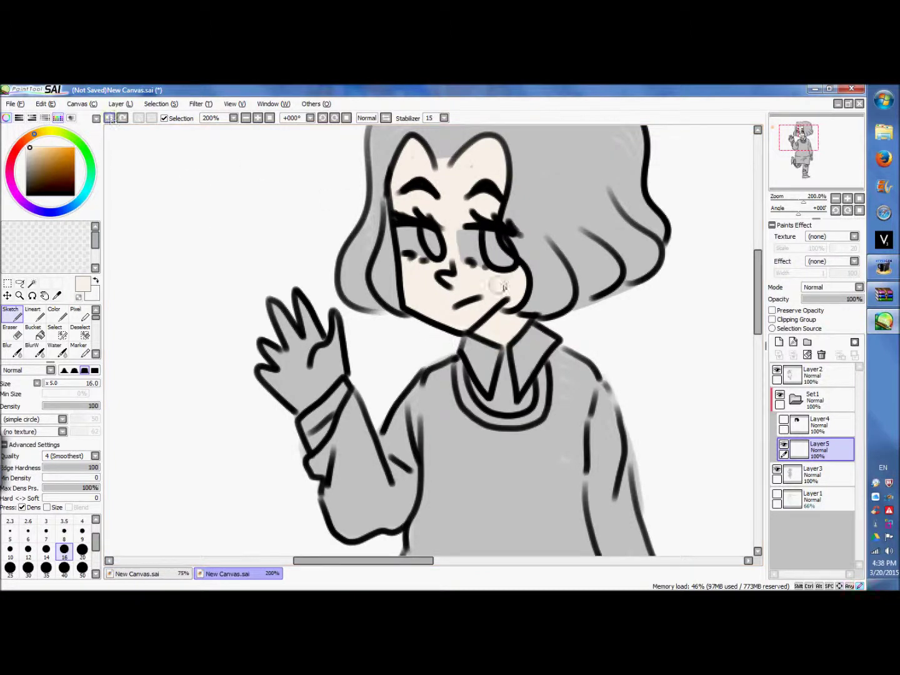
mouse_move(302, 382)
left_mouse_down()
mouse_move(324, 375)
mouse_move(322, 351)
mouse_move(303, 337)
mouse_move(279, 381)
left_mouse_up()
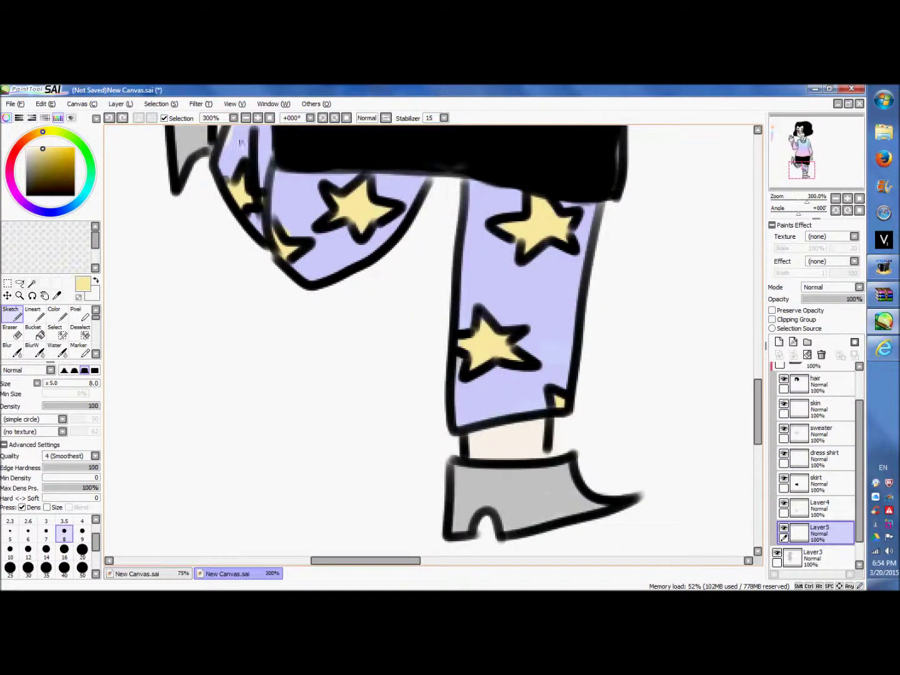
left_click_drag(74, 194, 88, 206)
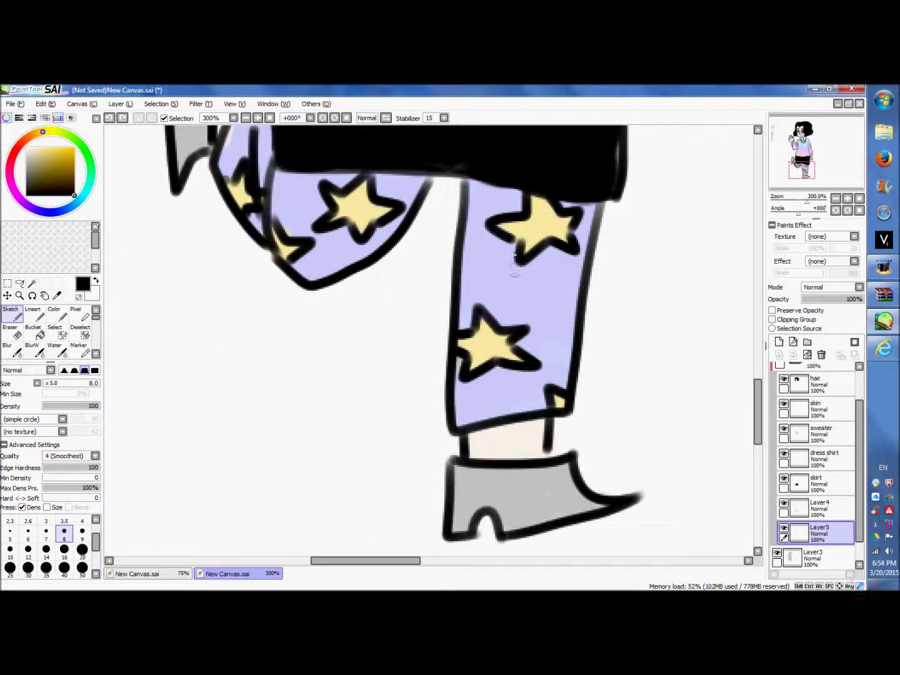
- Paint the boot and raised foot's heel solid black with a size-50 brush, viewing at 75%
mouse_move(461, 470)
left_mouse_down()
mouse_move(565, 469)
mouse_move(594, 505)
left_mouse_up()
mouse_move(567, 463)
left_mouse_down()
mouse_move(521, 529)
mouse_move(565, 520)
mouse_move(504, 517)
mouse_move(481, 502)
mouse_move(460, 528)
mouse_move(484, 543)
mouse_move(430, 510)
mouse_move(627, 513)
mouse_move(471, 529)
left_mouse_up()
left_click(82, 568)
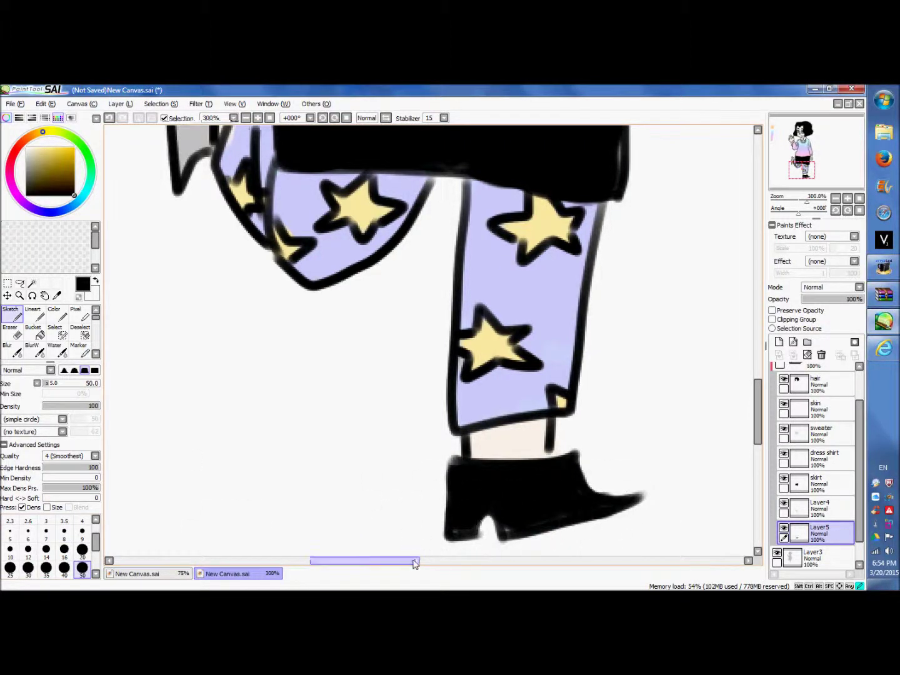
left_click_drag(413, 563, 371, 561)
left_click_drag(758, 406, 759, 374)
mouse_move(416, 212)
left_mouse_down()
mouse_move(372, 351)
mouse_move(422, 211)
mouse_move(421, 321)
left_mouse_up()
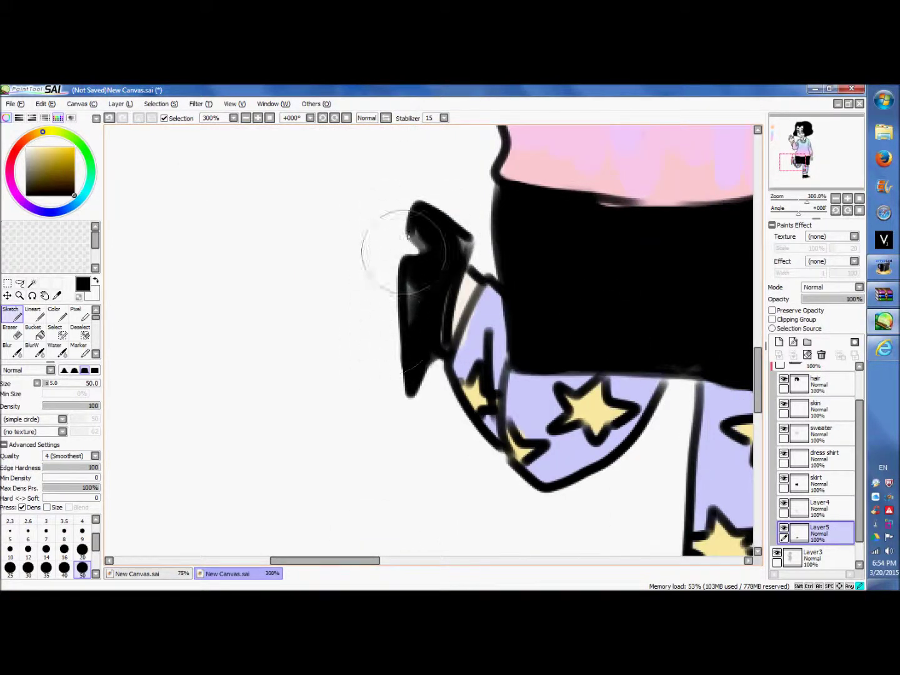
mouse_move(759, 388)
left_mouse_down()
mouse_move(762, 239)
mouse_move(761, 370)
left_mouse_up()
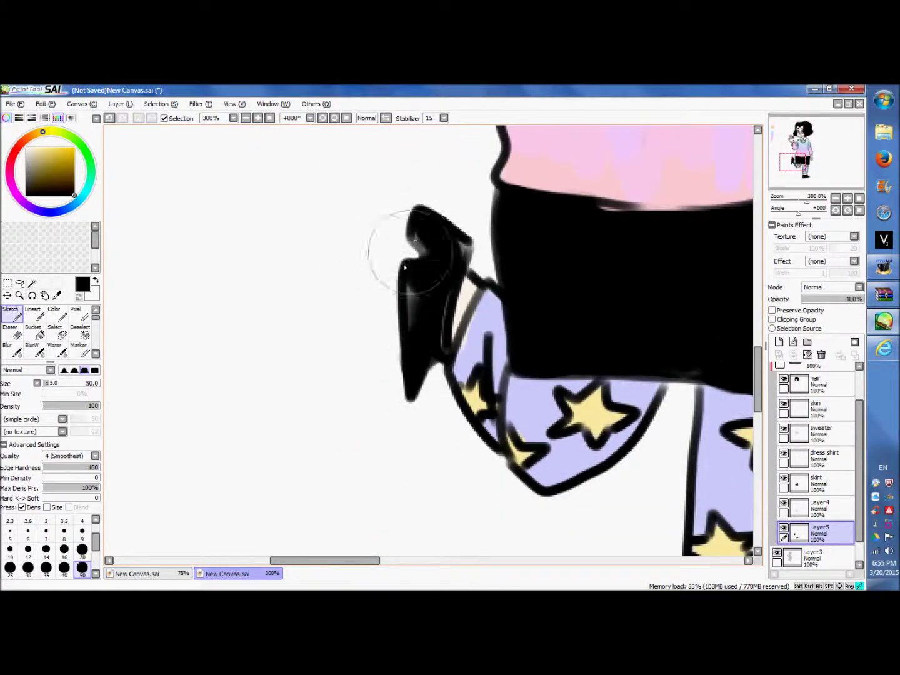
left_click(109, 119)
left_click(247, 120)
left_click(247, 118)
left_click(247, 119)
left_click(247, 118)
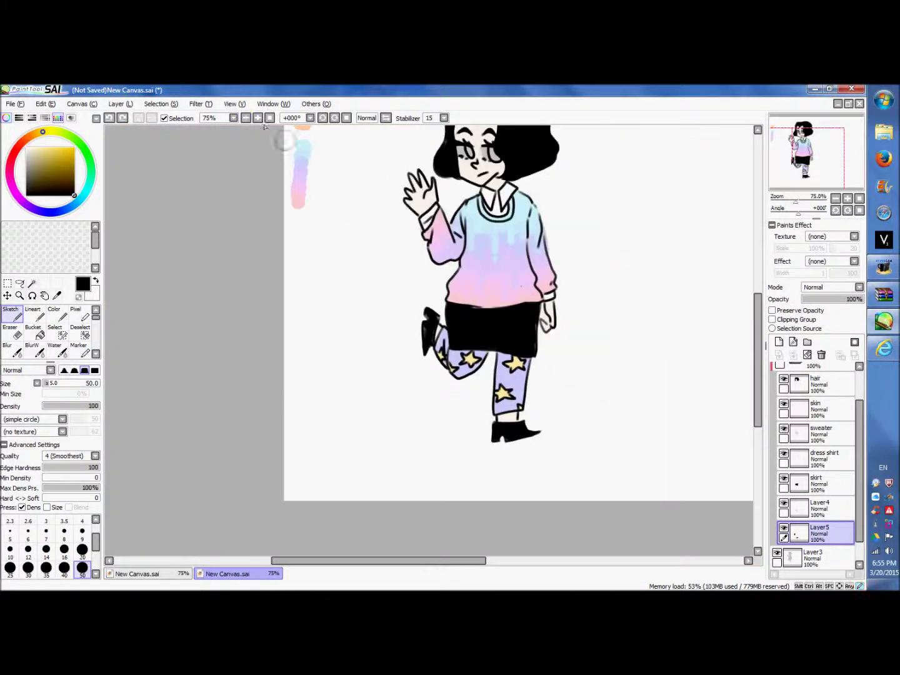
left_click_drag(761, 354, 762, 332)
left_click_drag(862, 451, 862, 392)
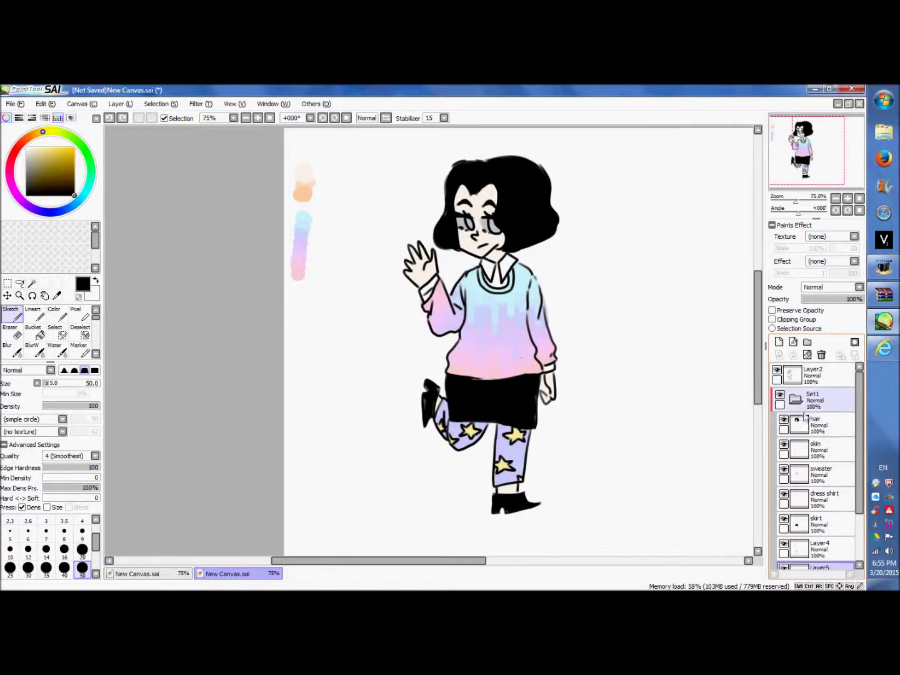
- Turn on Preserve Opacity for Layer2 and paint white highlights along the hair lines
left_click(808, 379)
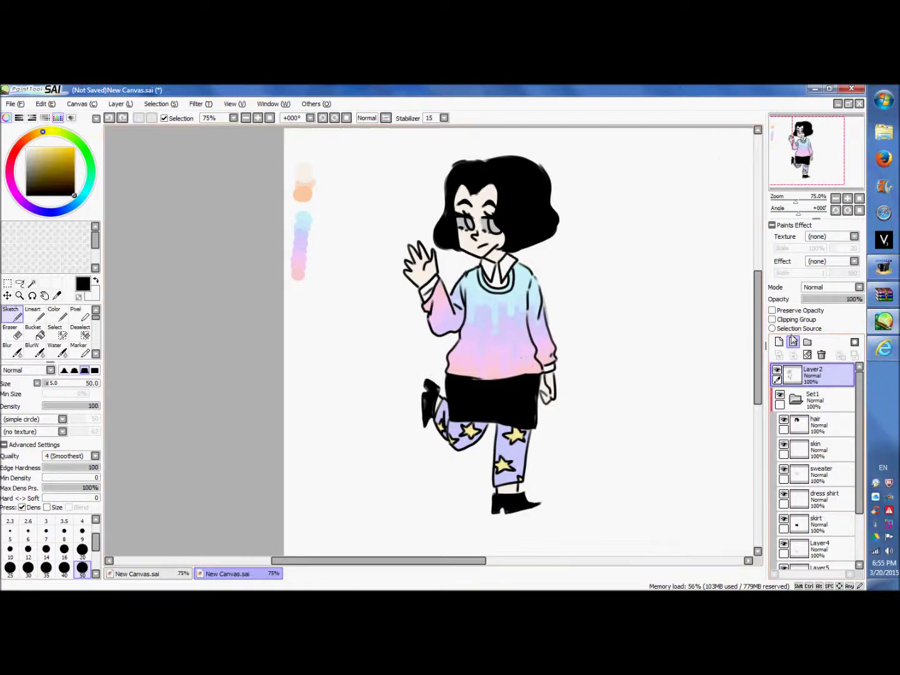
left_click(773, 311)
left_click_drag(52, 175, 9, 117)
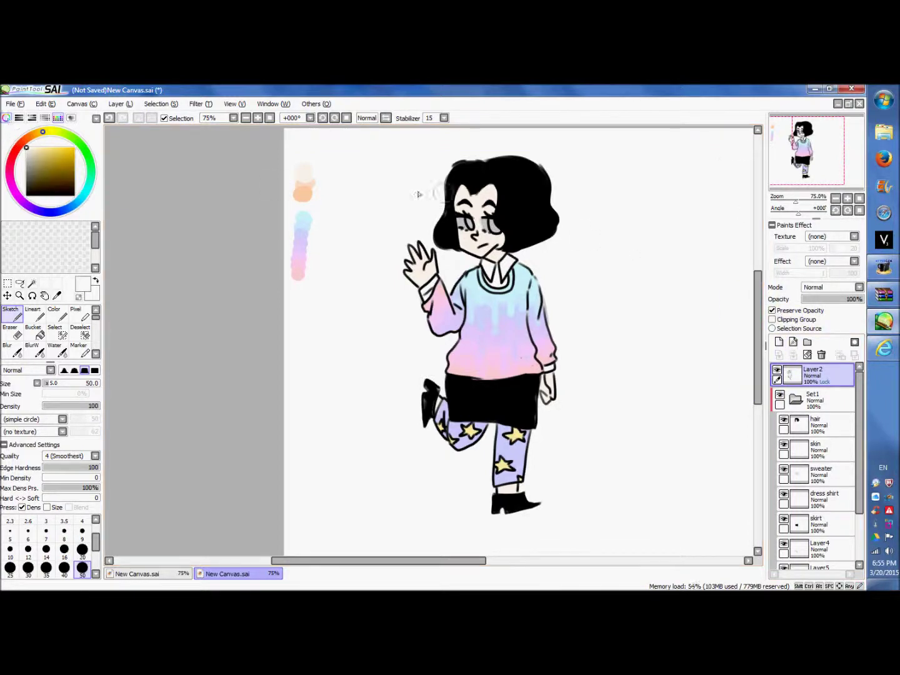
mouse_move(456, 155)
left_mouse_down()
mouse_move(483, 154)
mouse_move(564, 223)
mouse_move(544, 245)
mouse_move(519, 207)
mouse_move(515, 172)
mouse_move(476, 173)
mouse_move(475, 184)
mouse_move(505, 195)
left_mouse_up()
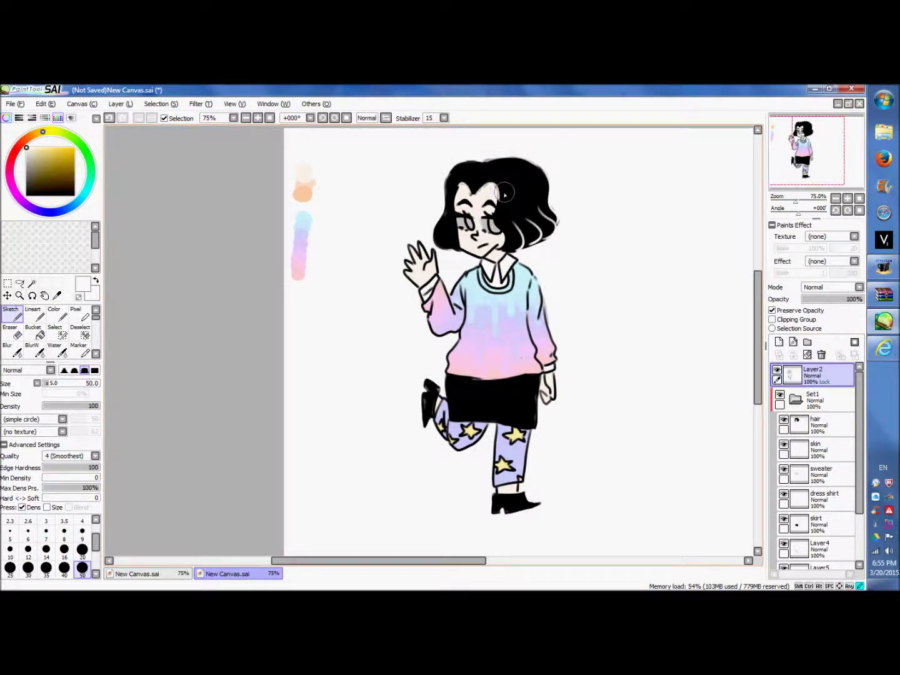
mouse_move(437, 204)
left_mouse_down()
mouse_move(447, 244)
mouse_move(449, 224)
left_mouse_up()
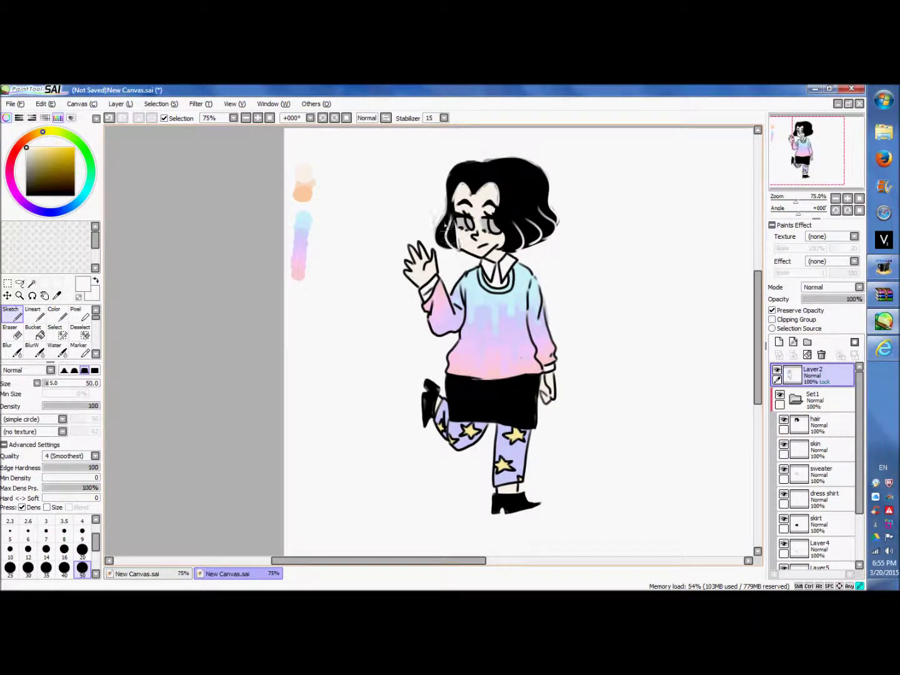
- Try white and lavender strokes on the skirt line, undoing the lavender over the legs
mouse_move(474, 405)
left_mouse_down()
mouse_move(497, 400)
mouse_move(486, 407)
mouse_move(516, 397)
left_mouse_up()
mouse_move(758, 345)
left_mouse_down()
mouse_move(758, 365)
mouse_move(745, 316)
left_mouse_up()
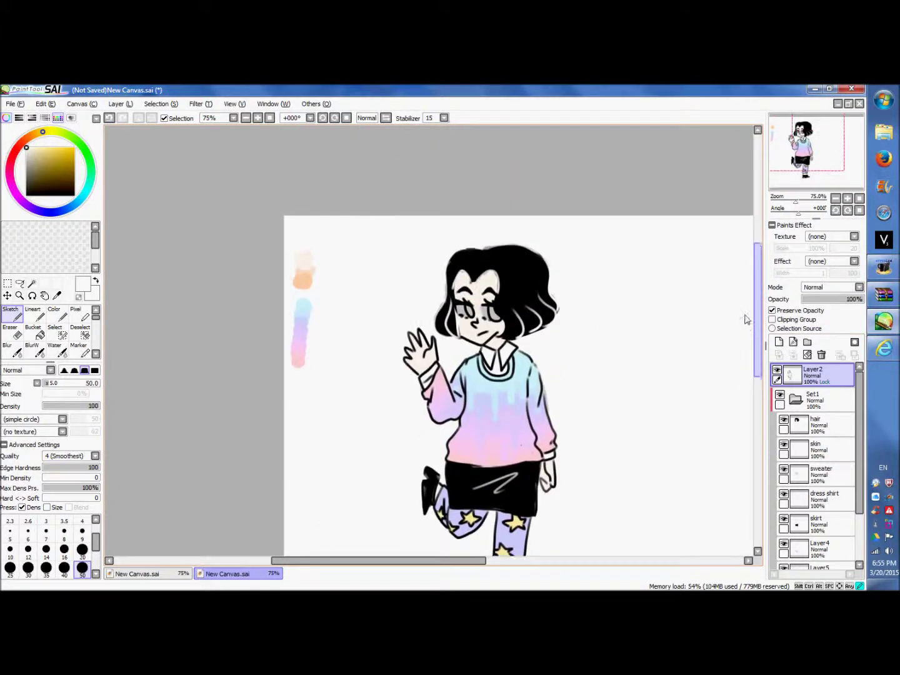
scroll(744, 338, "down", 10)
mouse_move(479, 335)
left_mouse_down()
mouse_move(527, 344)
mouse_move(468, 346)
mouse_move(474, 364)
mouse_move(470, 357)
mouse_move(532, 365)
mouse_move(501, 390)
mouse_move(516, 396)
mouse_move(488, 398)
mouse_move(523, 399)
mouse_move(504, 371)
mouse_move(442, 360)
mouse_move(443, 330)
left_mouse_up()
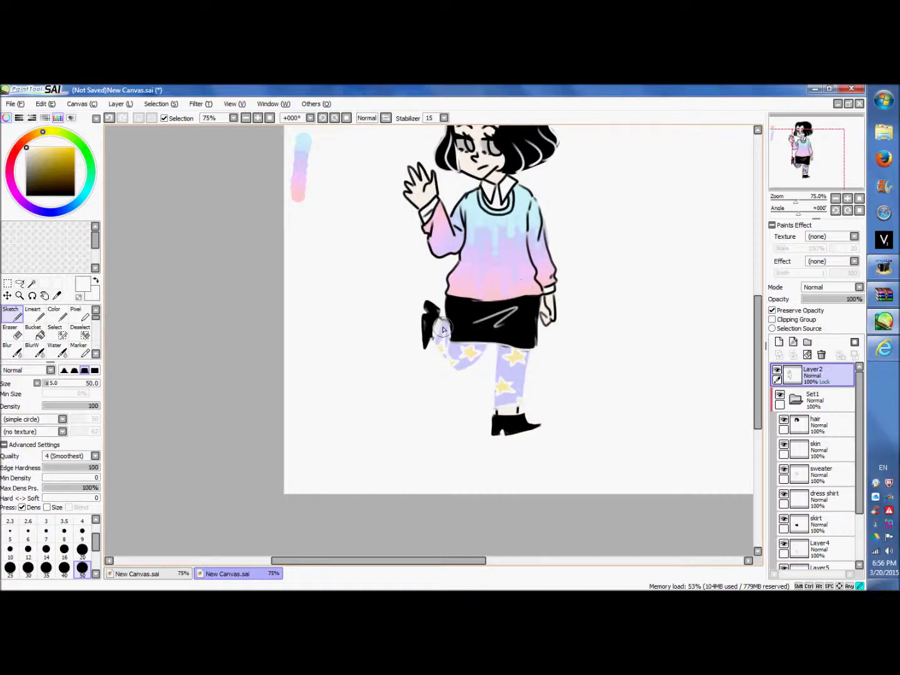
scroll(619, 209, "up", 2)
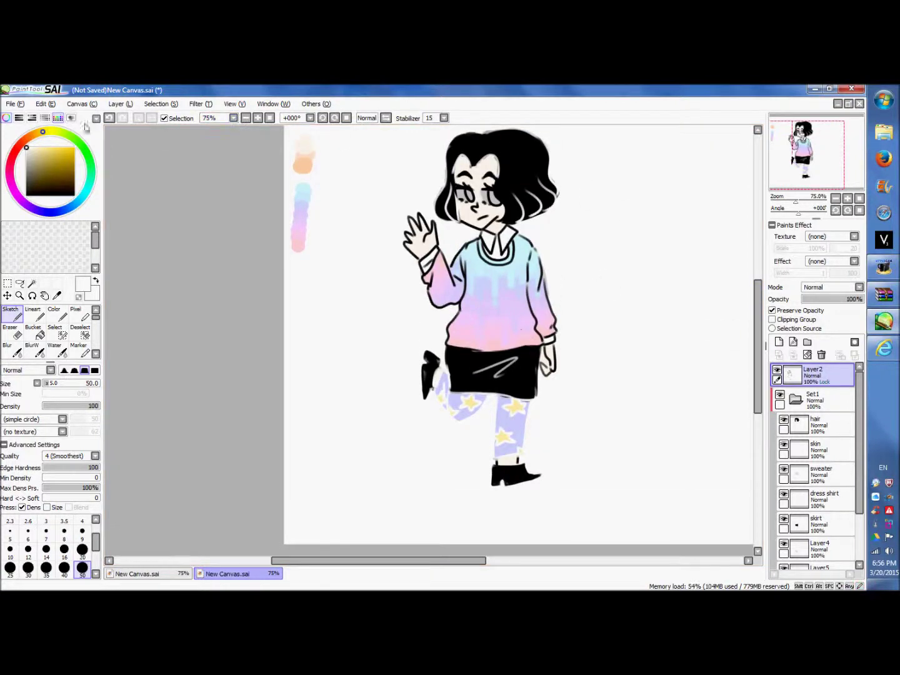
left_click(110, 119)
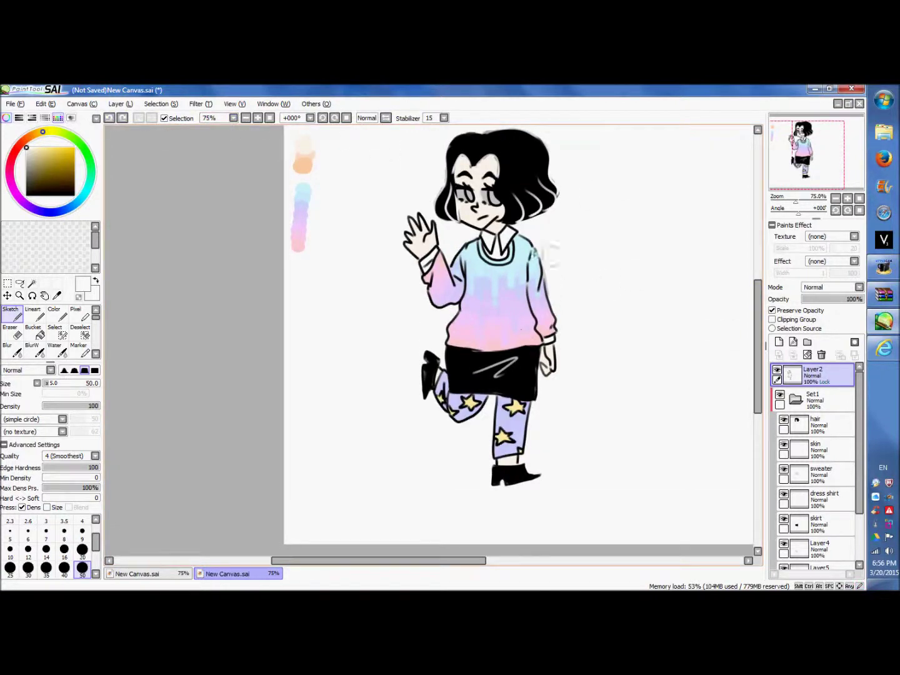
left_click_drag(759, 321, 758, 286)
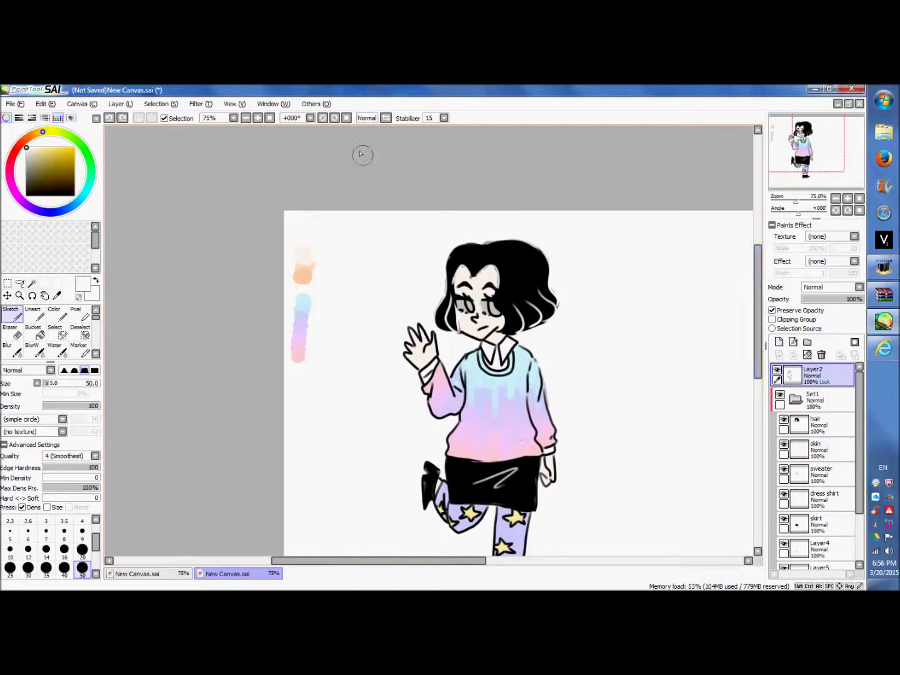
- Test white on the waving hand's outline, undoing the hand, skirt and hair strokes
mouse_move(409, 328)
left_mouse_down()
mouse_move(413, 375)
mouse_move(431, 319)
left_mouse_up()
left_click(109, 118)
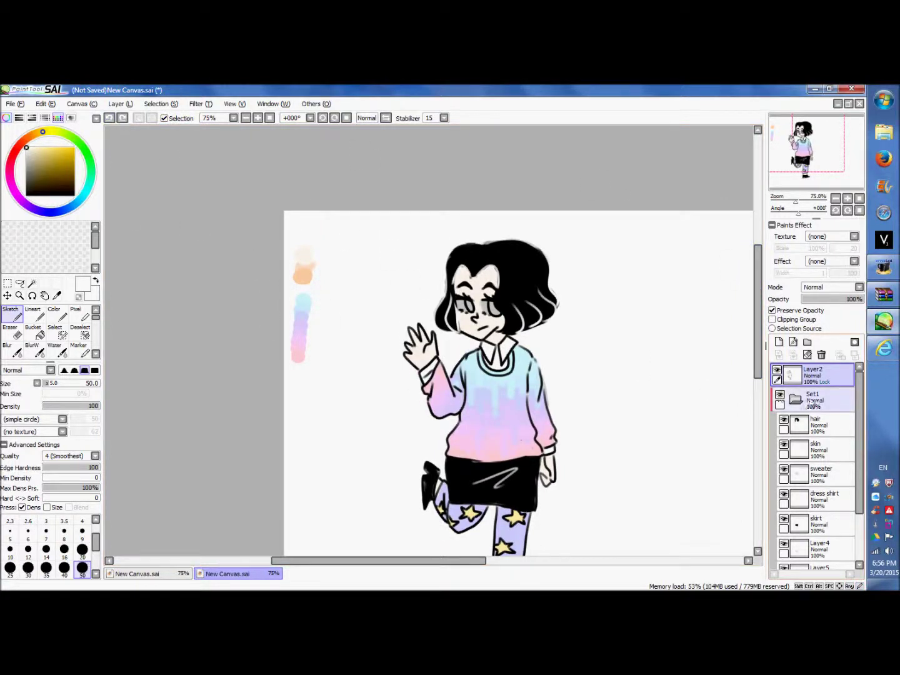
left_click(110, 118)
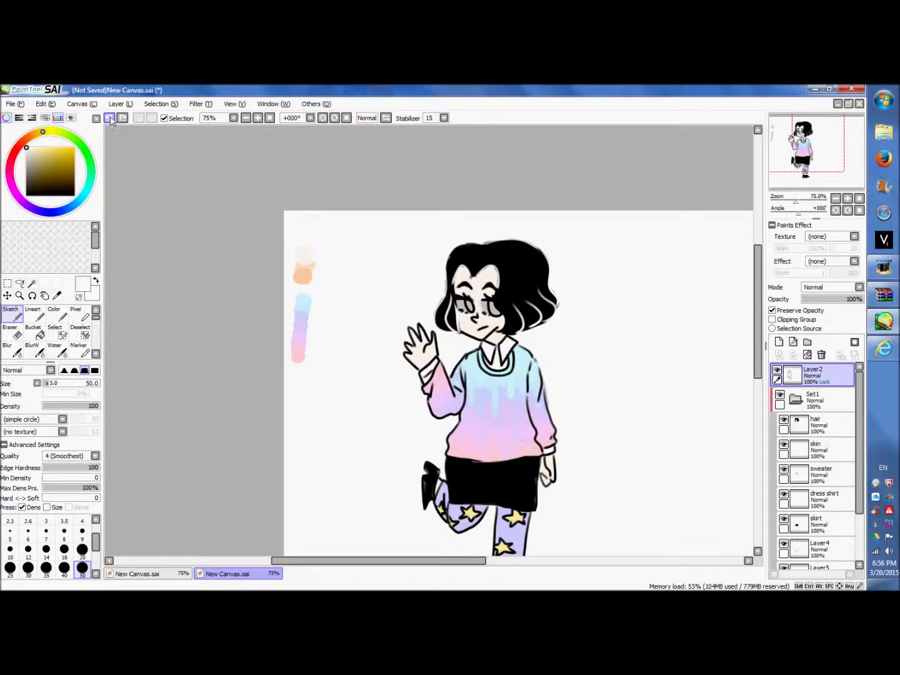
left_click(110, 118)
mouse_move(410, 328)
left_mouse_down()
mouse_move(423, 357)
mouse_move(426, 346)
mouse_move(444, 407)
mouse_move(476, 331)
left_mouse_up()
left_click(109, 118)
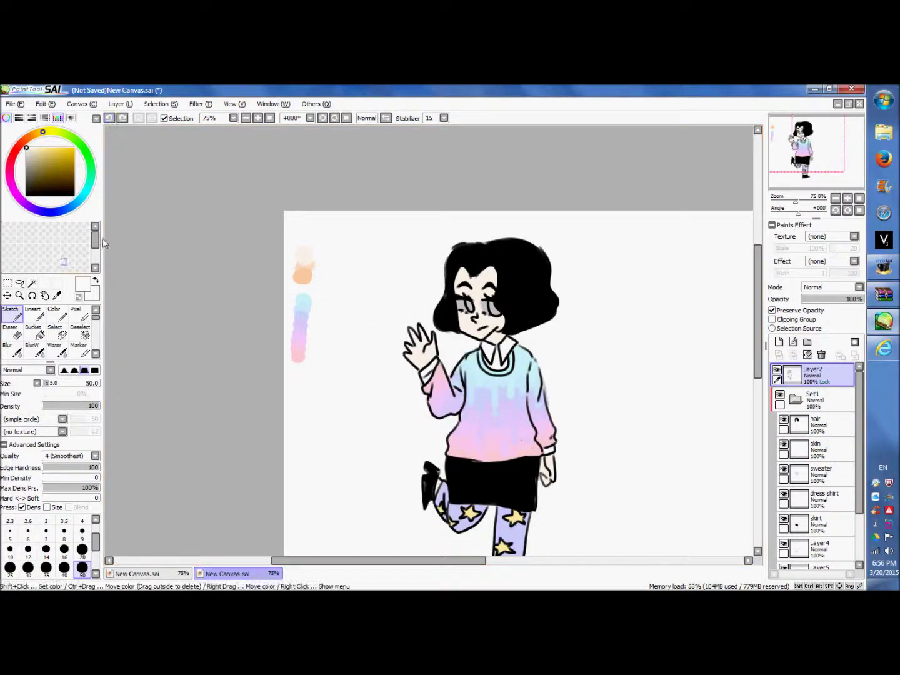
- Sample light peach from the test swatches and recolour the face, hair and hand lineart
left_click(56, 296)
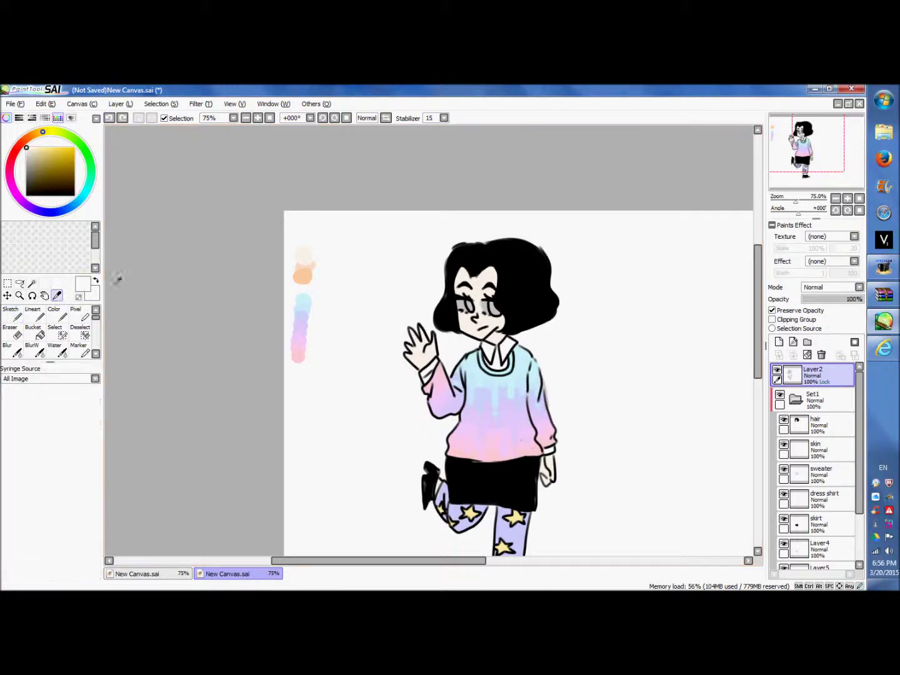
left_click(312, 267)
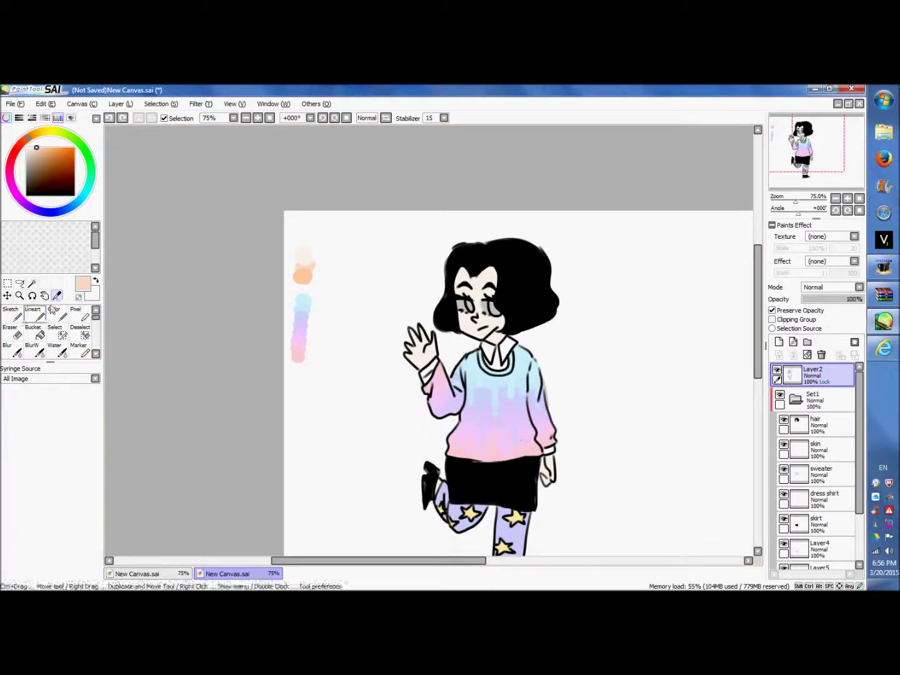
left_click(13, 314)
mouse_move(458, 275)
left_mouse_down()
mouse_move(431, 368)
mouse_move(497, 374)
mouse_move(566, 428)
mouse_move(518, 262)
mouse_move(473, 255)
mouse_move(412, 359)
mouse_move(449, 424)
mouse_move(430, 372)
mouse_move(437, 509)
mouse_move(485, 519)
mouse_move(519, 557)
mouse_move(565, 524)
left_mouse_up()
scroll(566, 524, "down", 3)
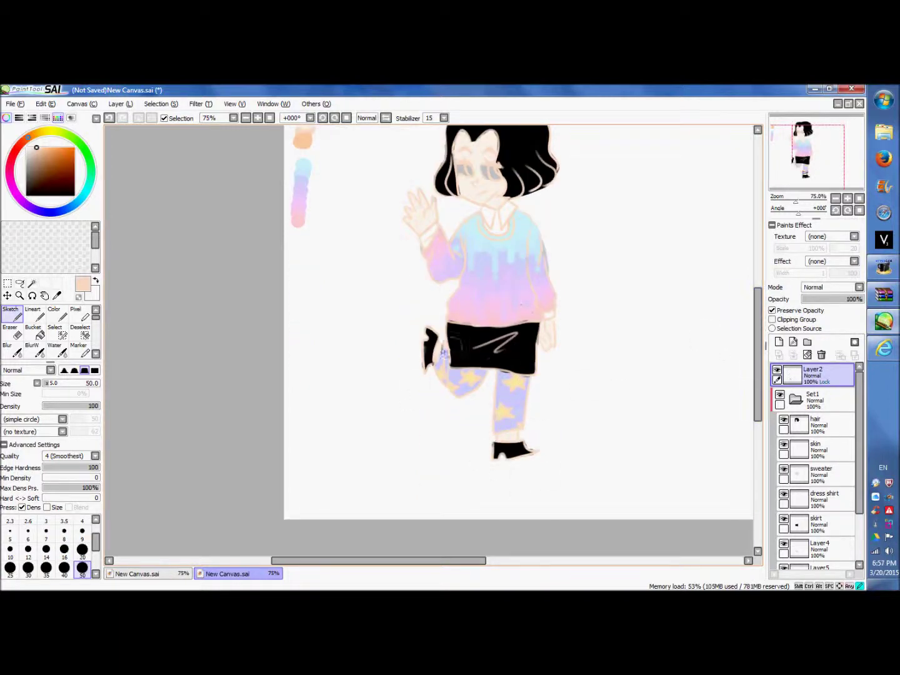
mouse_move(757, 319)
left_mouse_down()
mouse_move(757, 289)
mouse_move(756, 299)
left_mouse_up()
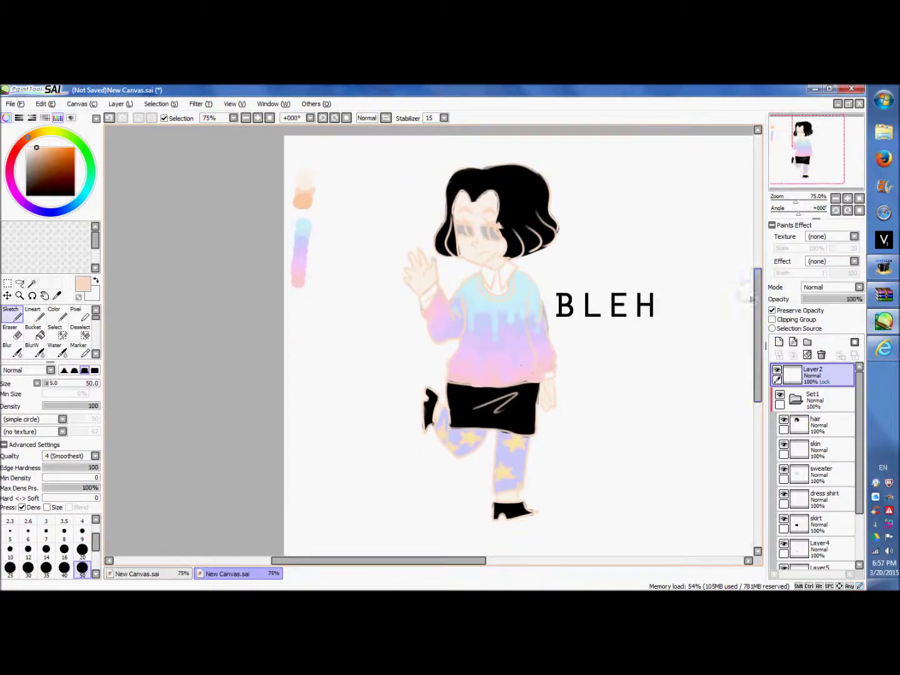
- Undo the peach stroke, sample lavender from the swatches, and paint over the right pant-leg star
left_click(110, 119)
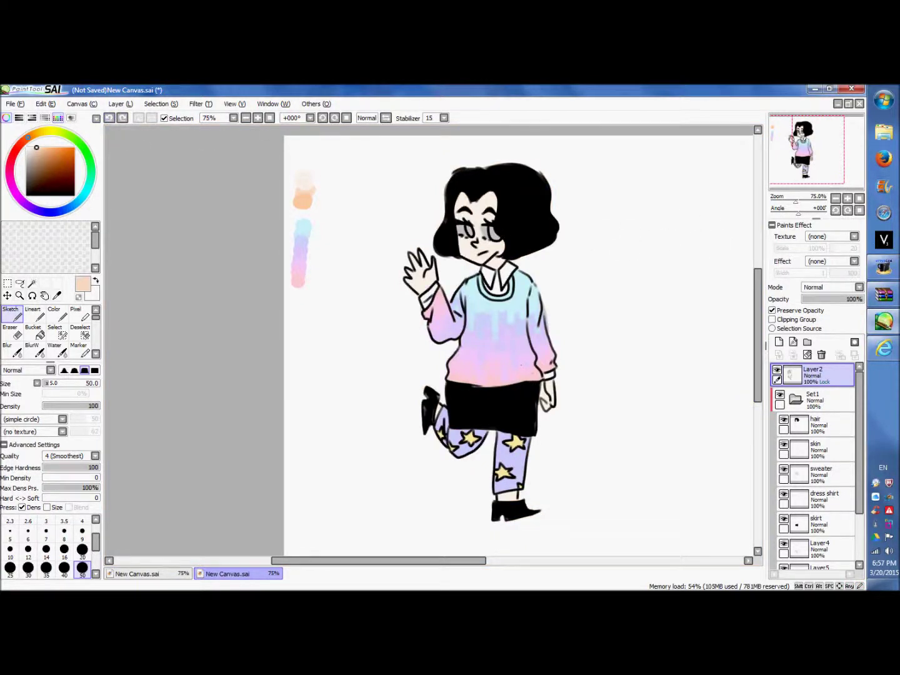
left_click(90, 172)
left_click(57, 296)
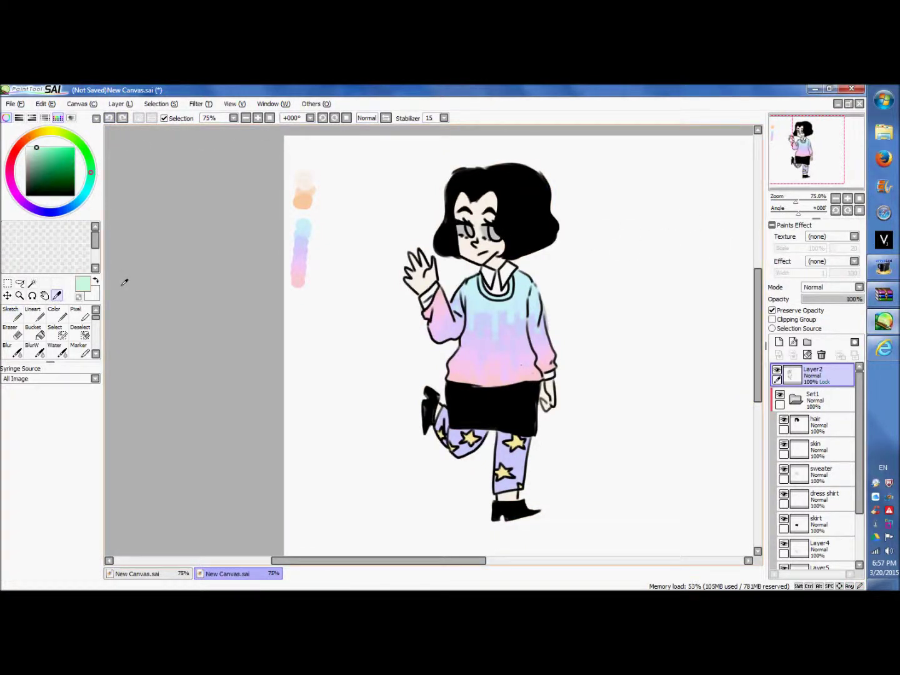
left_click(306, 235)
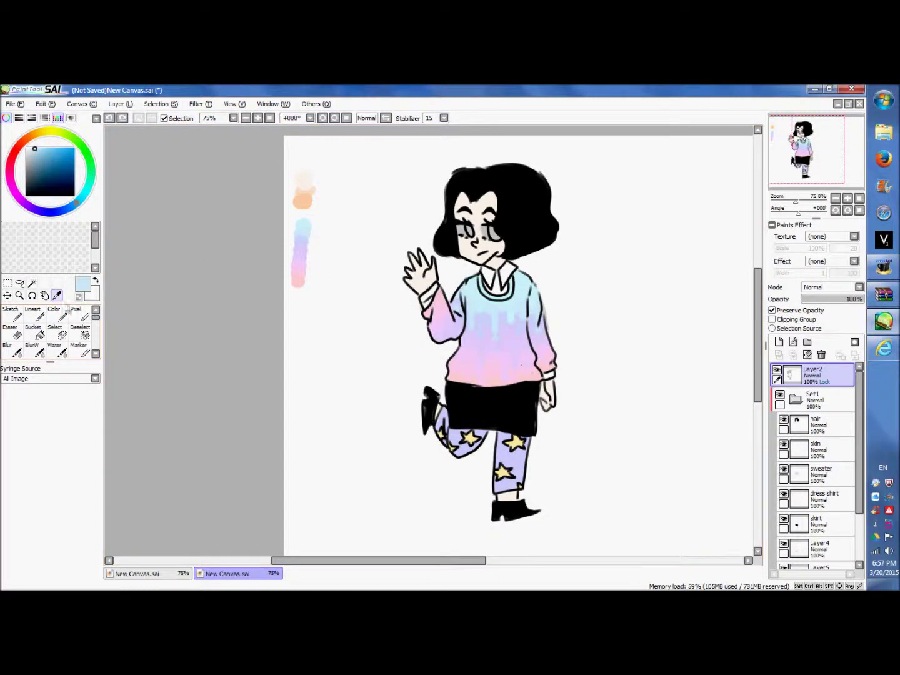
left_click(305, 246)
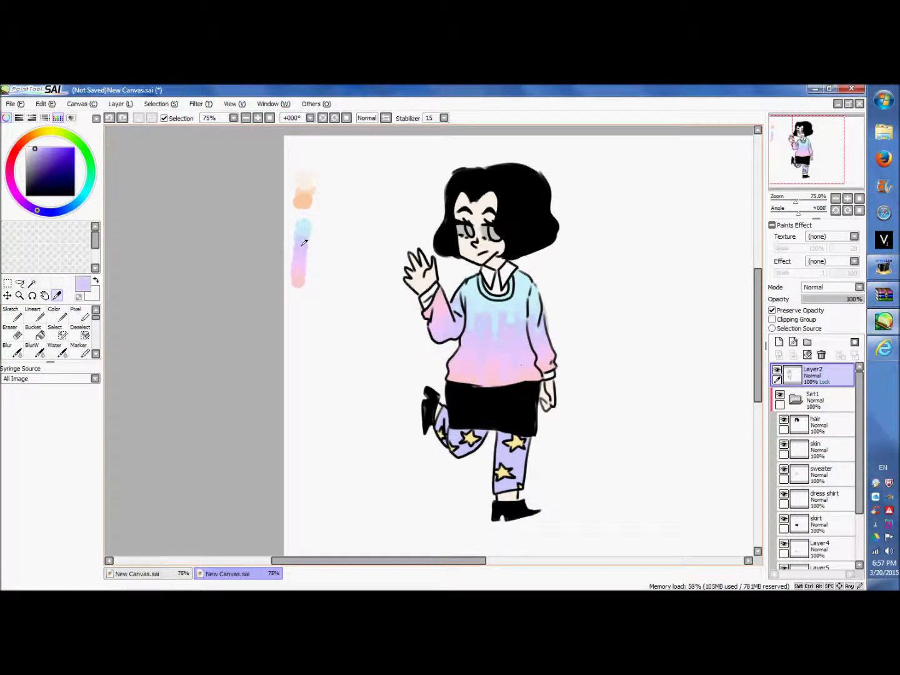
left_click(12, 316)
mouse_move(515, 445)
left_mouse_down()
mouse_move(522, 445)
mouse_move(528, 459)
mouse_move(512, 461)
mouse_move(522, 479)
mouse_move(485, 477)
mouse_move(519, 476)
mouse_move(487, 481)
mouse_move(525, 448)
mouse_move(516, 442)
mouse_move(479, 444)
mouse_move(464, 457)
mouse_move(439, 444)
mouse_move(449, 459)
mouse_move(475, 456)
mouse_move(461, 442)
mouse_move(515, 465)
left_mouse_up()
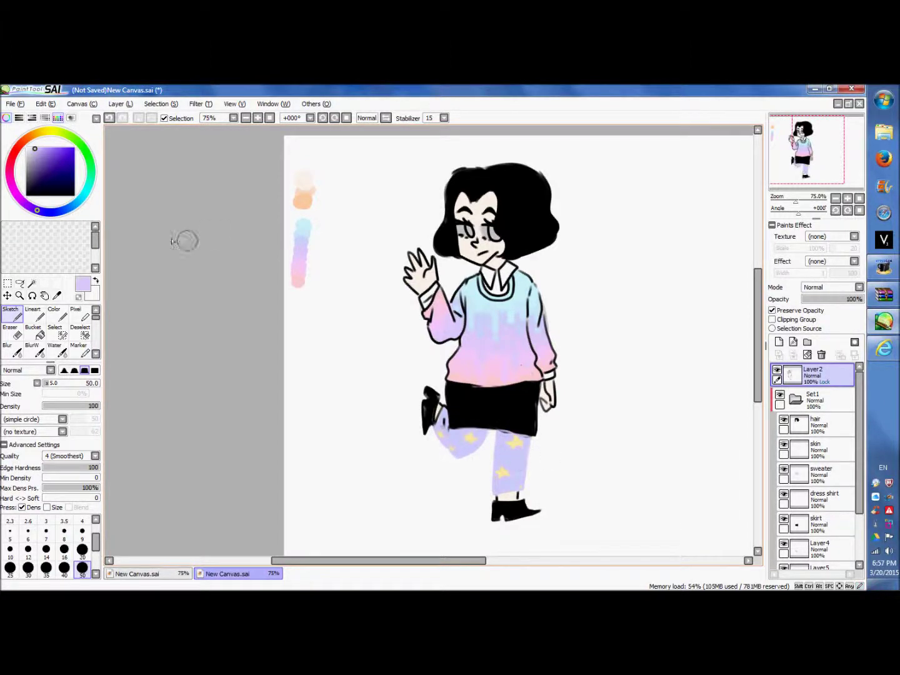
- Recolour the cuff, sleeve, sweater and skirt outlines lavender, undoing the stray face strokes
mouse_move(526, 343)
left_mouse_down()
mouse_move(540, 323)
mouse_move(529, 282)
mouse_move(515, 297)
mouse_move(475, 303)
mouse_move(509, 279)
mouse_move(488, 278)
mouse_move(524, 273)
mouse_move(504, 272)
mouse_move(544, 313)
mouse_move(505, 260)
mouse_move(555, 243)
left_mouse_up()
mouse_move(499, 260)
left_mouse_down()
mouse_move(439, 244)
mouse_move(469, 257)
left_mouse_up()
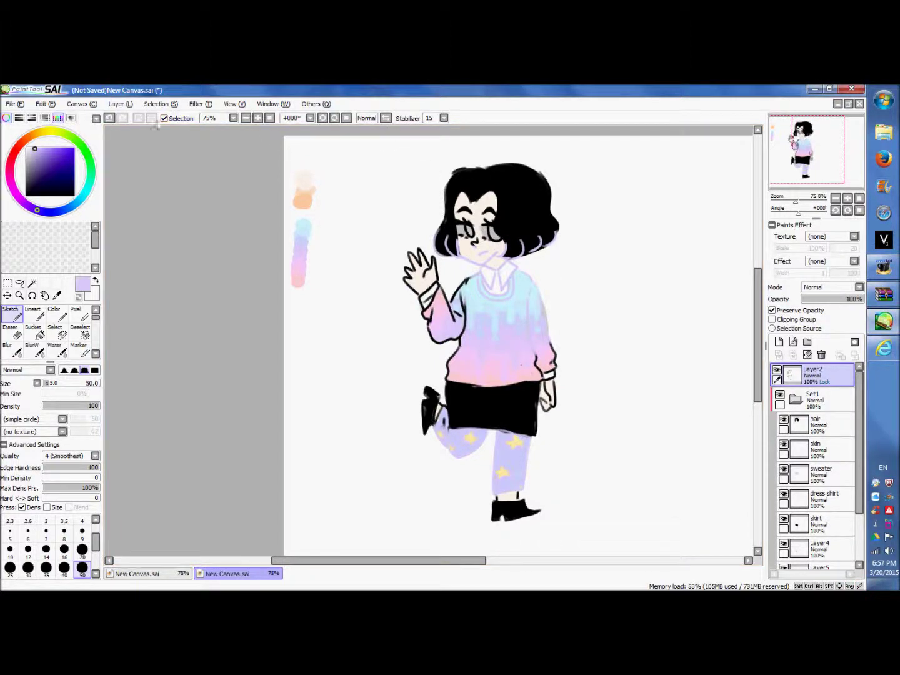
left_click(108, 118)
mouse_move(440, 291)
left_mouse_down()
mouse_move(421, 307)
mouse_move(431, 338)
mouse_move(463, 375)
mouse_move(456, 375)
mouse_move(480, 385)
mouse_move(555, 372)
mouse_move(525, 345)
mouse_move(543, 305)
mouse_move(526, 301)
mouse_move(515, 270)
mouse_move(478, 279)
mouse_move(469, 296)
mouse_move(464, 286)
mouse_move(475, 335)
mouse_move(498, 284)
mouse_move(523, 296)
mouse_move(493, 333)
left_mouse_up()
mouse_move(452, 383)
left_mouse_down()
mouse_move(457, 414)
mouse_move(532, 437)
mouse_move(532, 381)
left_mouse_up()
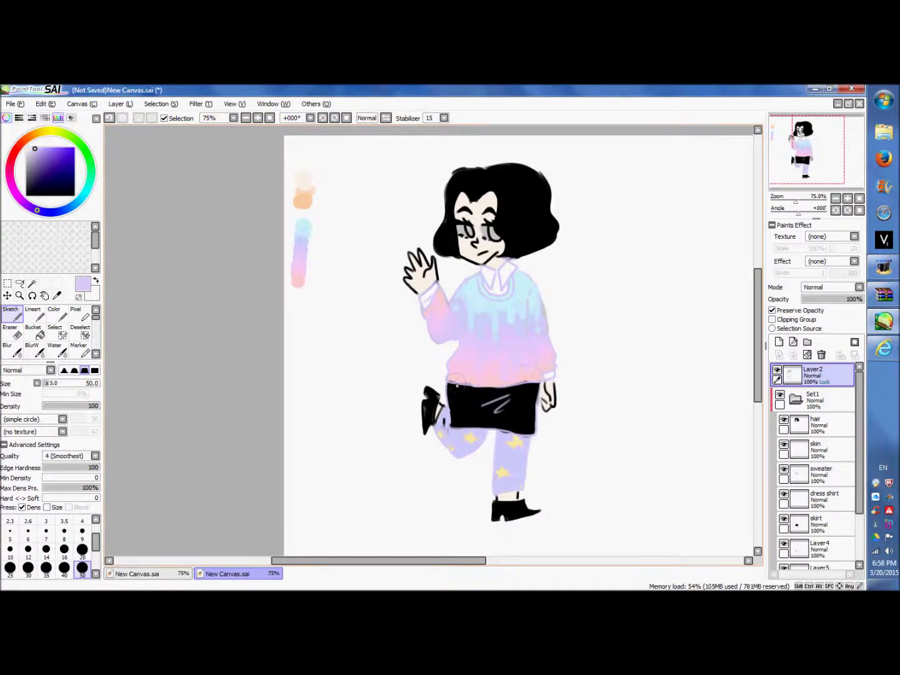
left_click(884, 267)
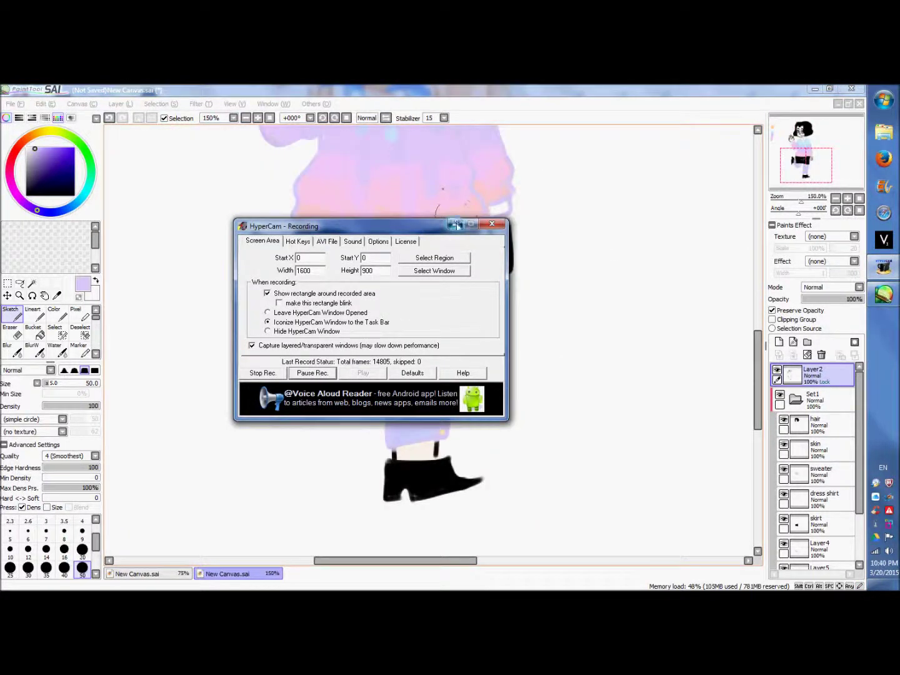
- Make Layer3 active and toggle Layer5's visibility to check the fills underneath
left_click(456, 224)
scroll(858, 495, "down", 3)
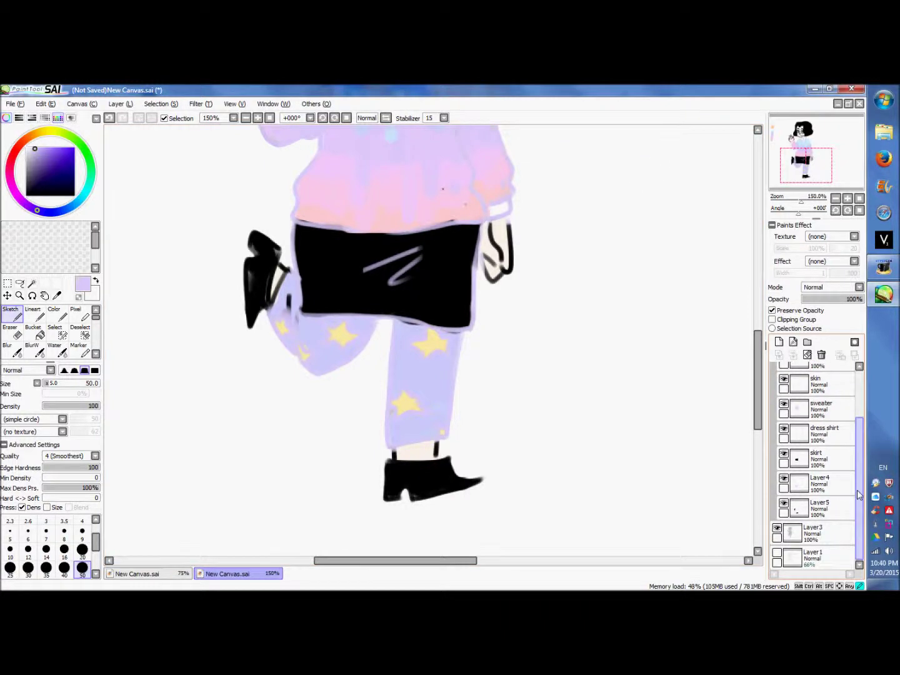
left_click(816, 533)
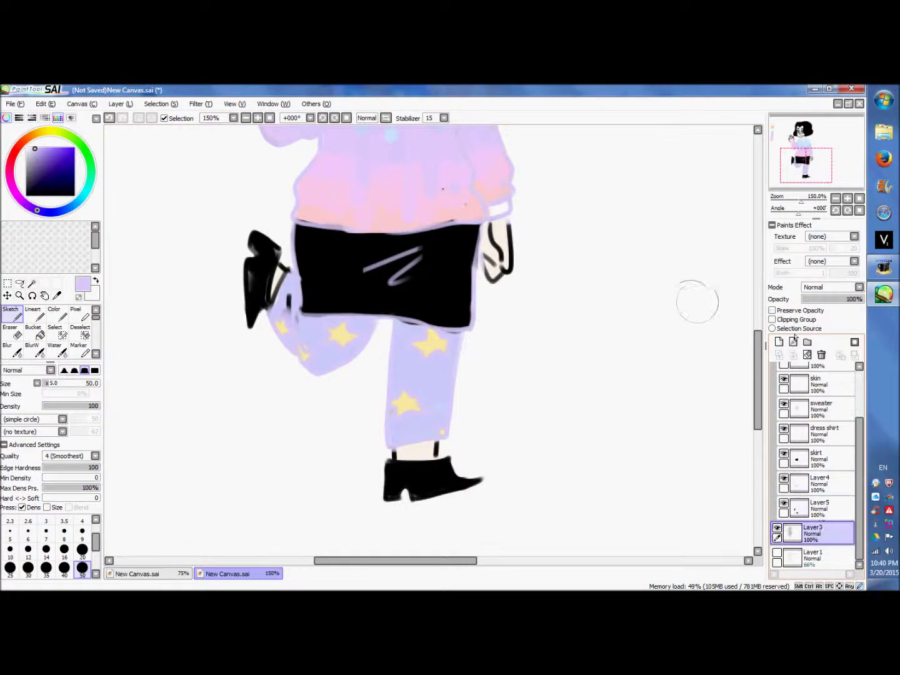
left_click(57, 296)
left_click(784, 503)
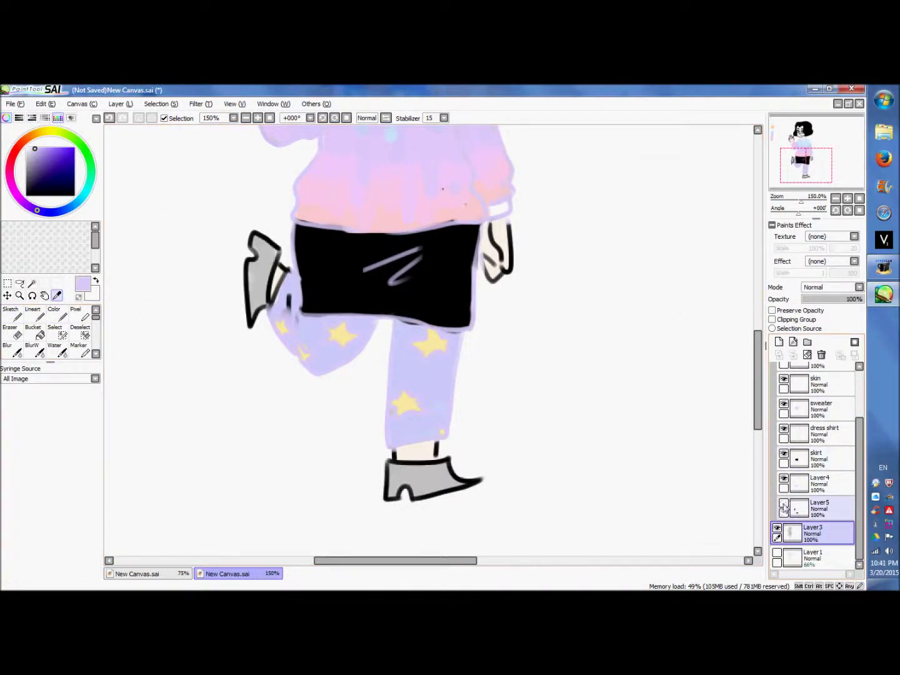
left_click(13, 315)
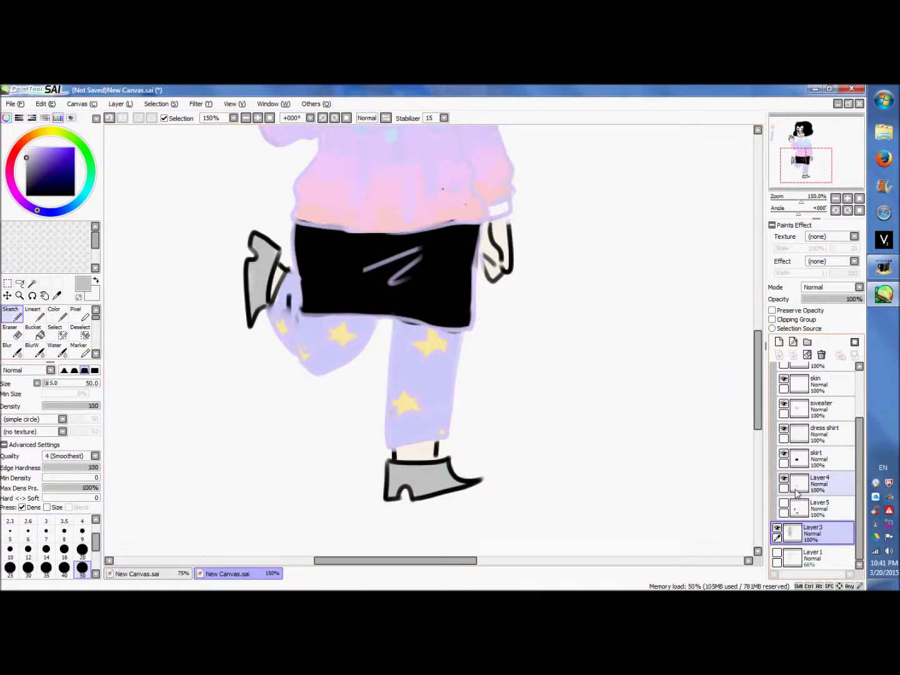
left_click(785, 504)
left_click(785, 504)
left_click(784, 504)
- With brush size 16, fill in and smooth the hair's top-left edge, undoing one stroke
left_click(65, 550)
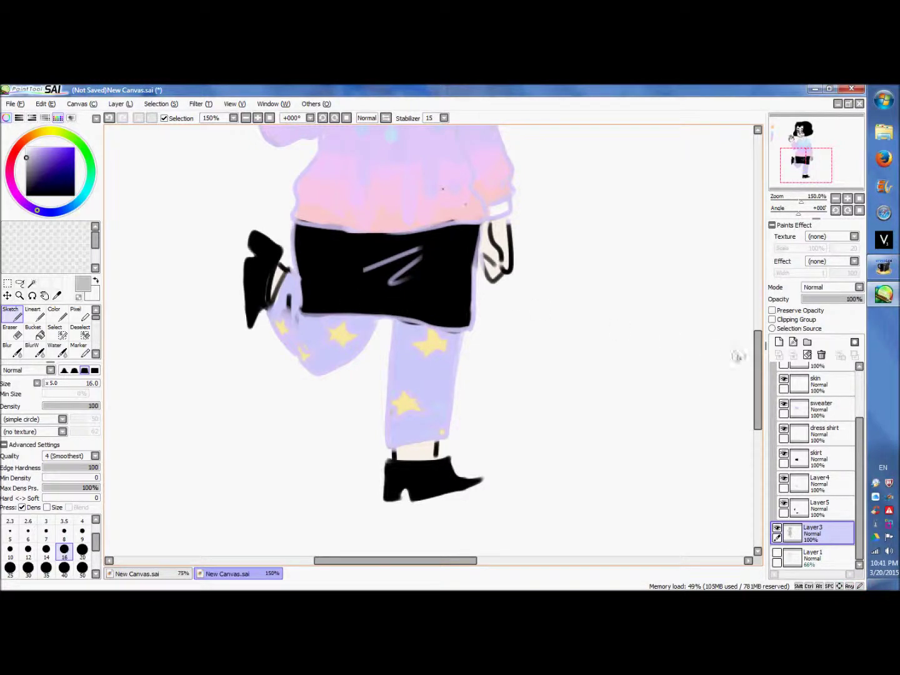
scroll(738, 357, "up", 3)
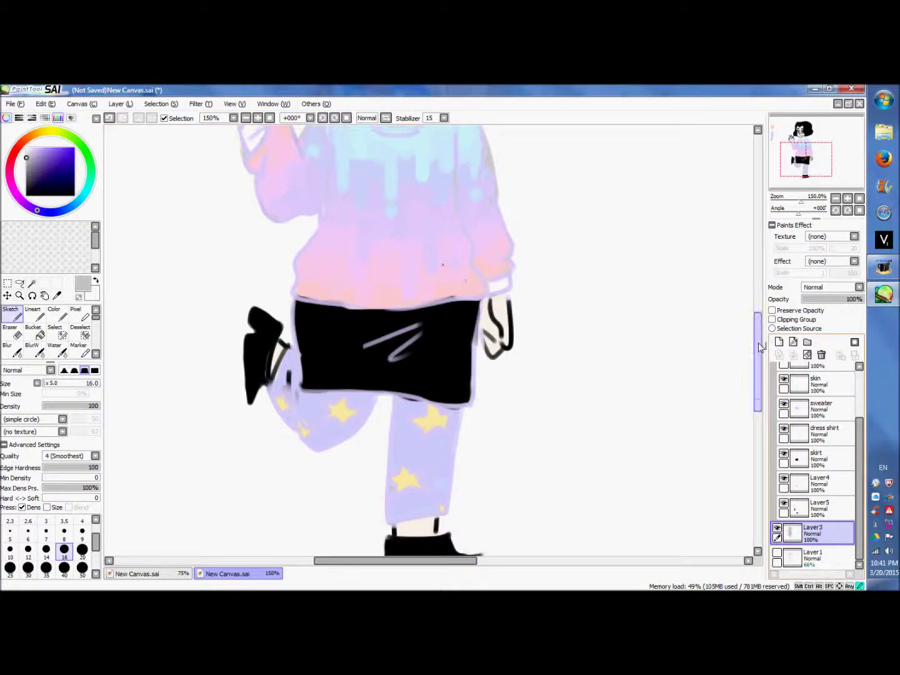
scroll(760, 350, "up", 9)
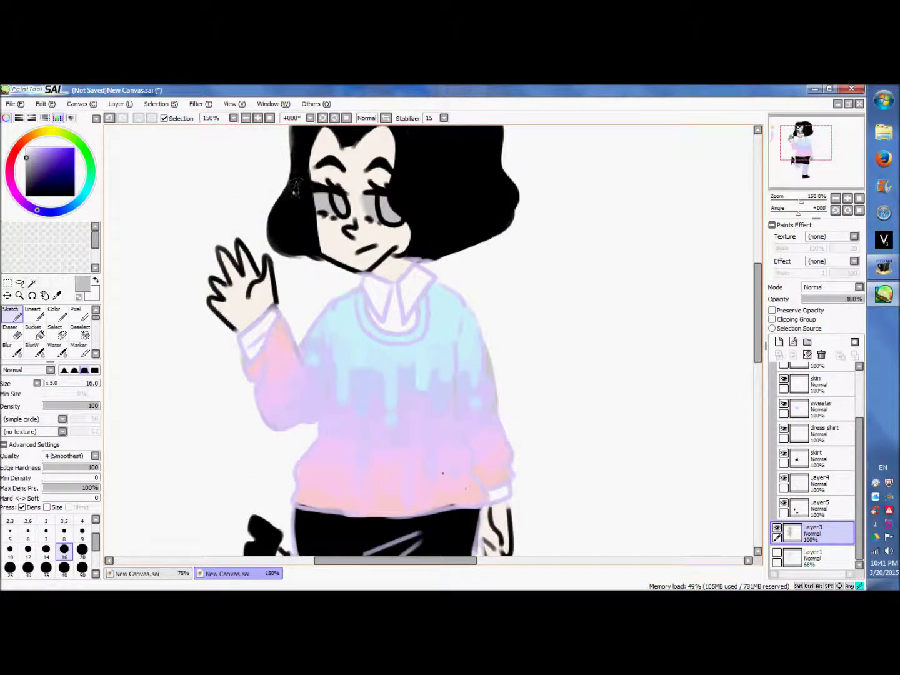
scroll(295, 188, "up", 5)
mouse_move(361, 211)
left_mouse_down()
mouse_move(331, 210)
mouse_move(322, 237)
mouse_move(301, 235)
mouse_move(295, 266)
left_mouse_up()
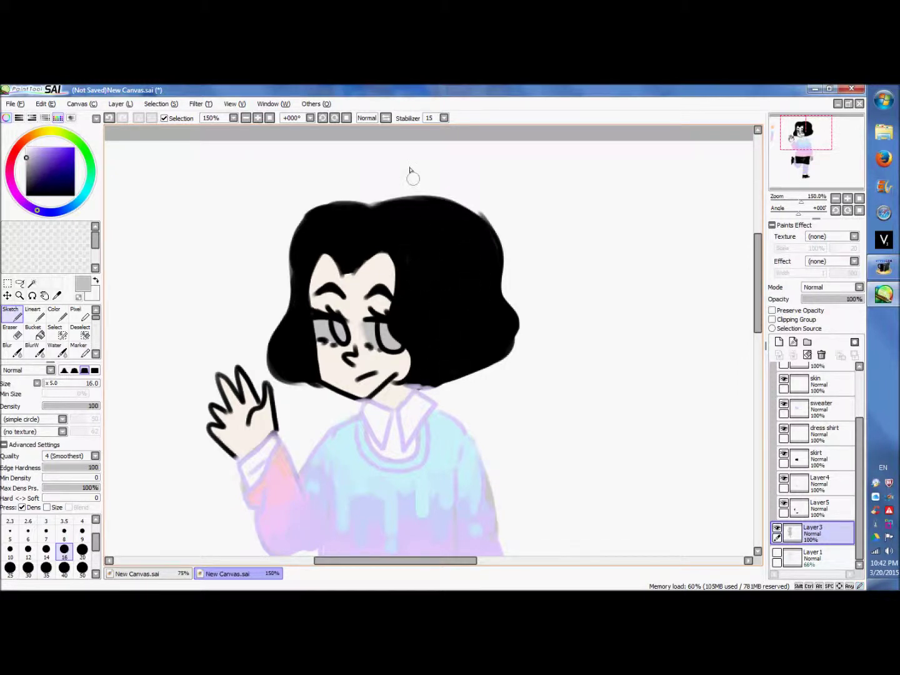
left_click_drag(299, 259, 303, 244)
left_click(108, 118)
left_click_drag(761, 324, 762, 413)
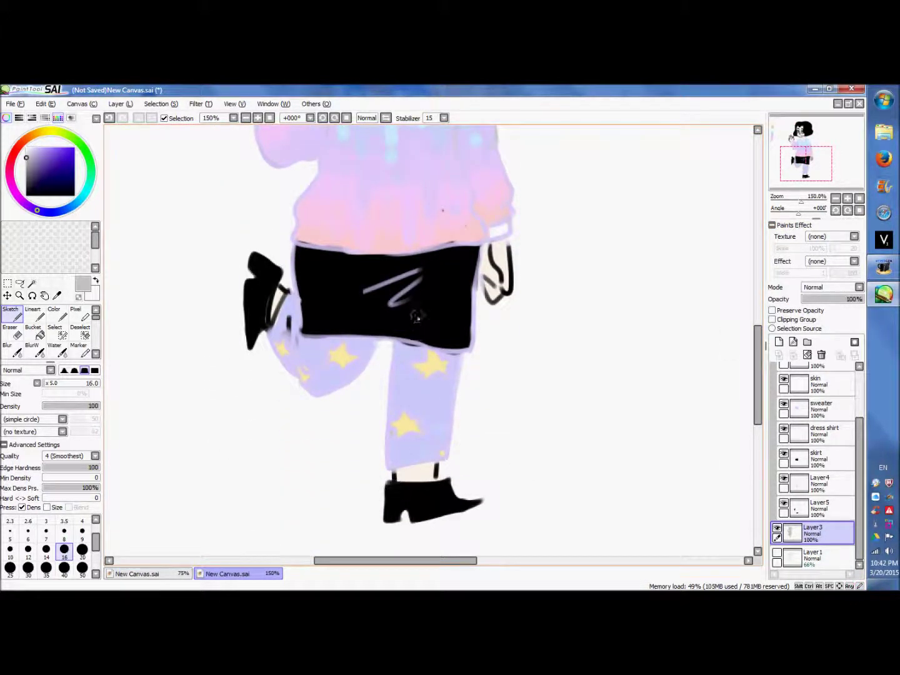
left_click_drag(758, 375, 758, 318)
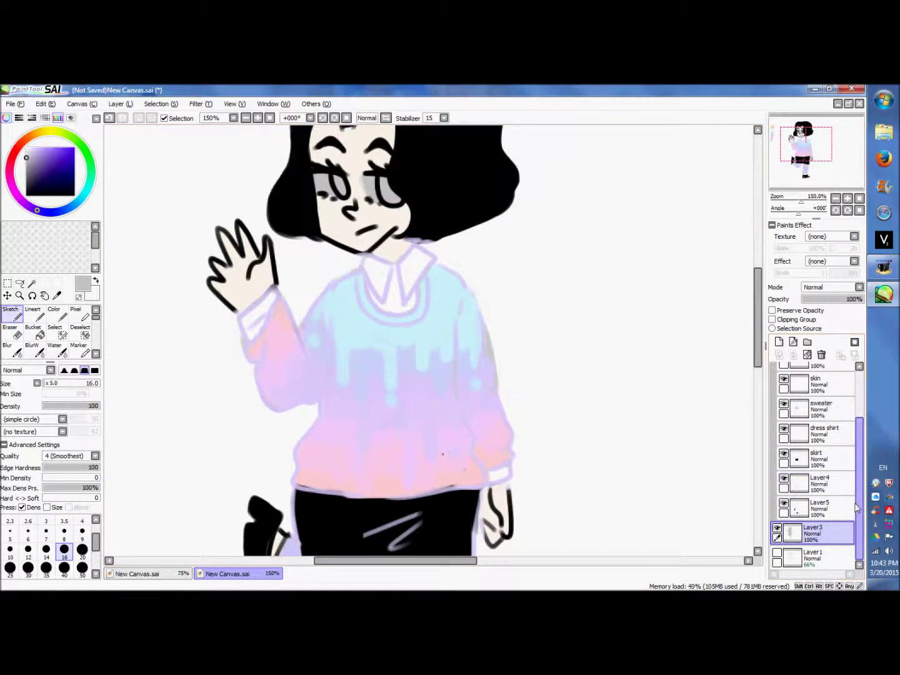
- Add a new layer named 'eyes' above the hair layer
left_click(836, 383)
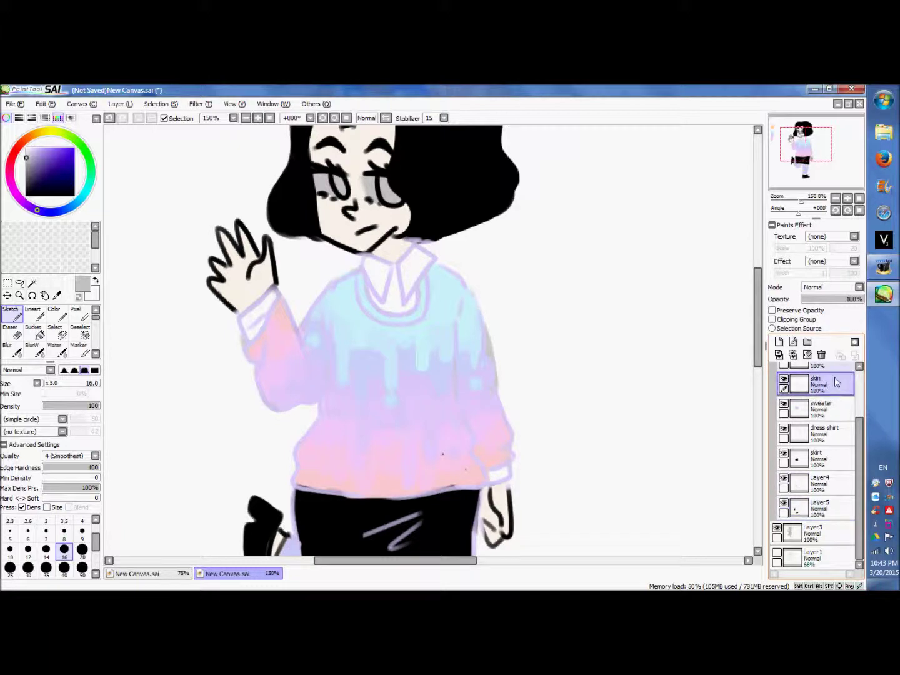
scroll(819, 379, "up", 1)
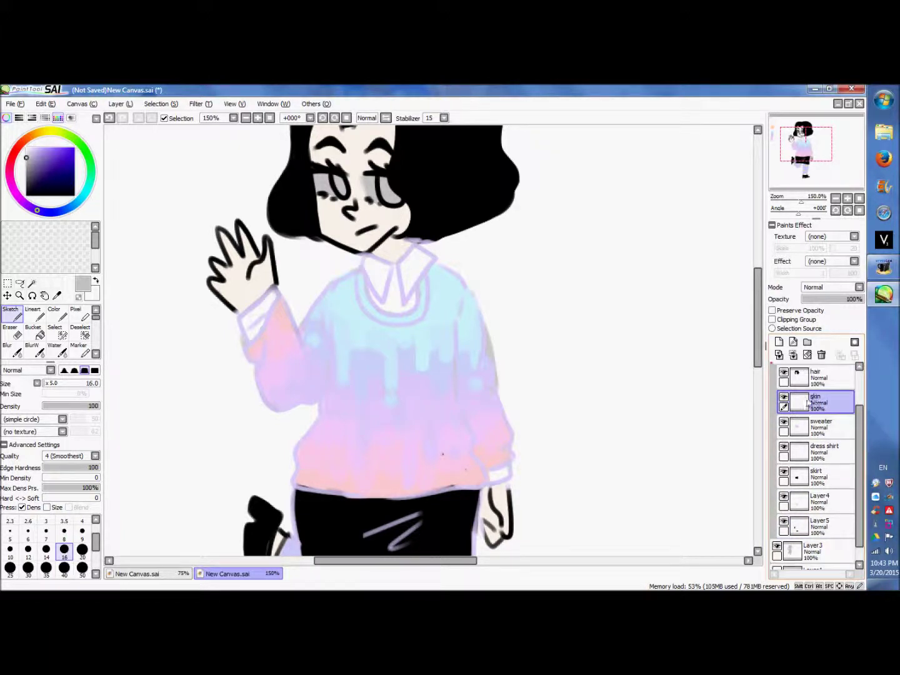
left_click(816, 381)
left_click(779, 342)
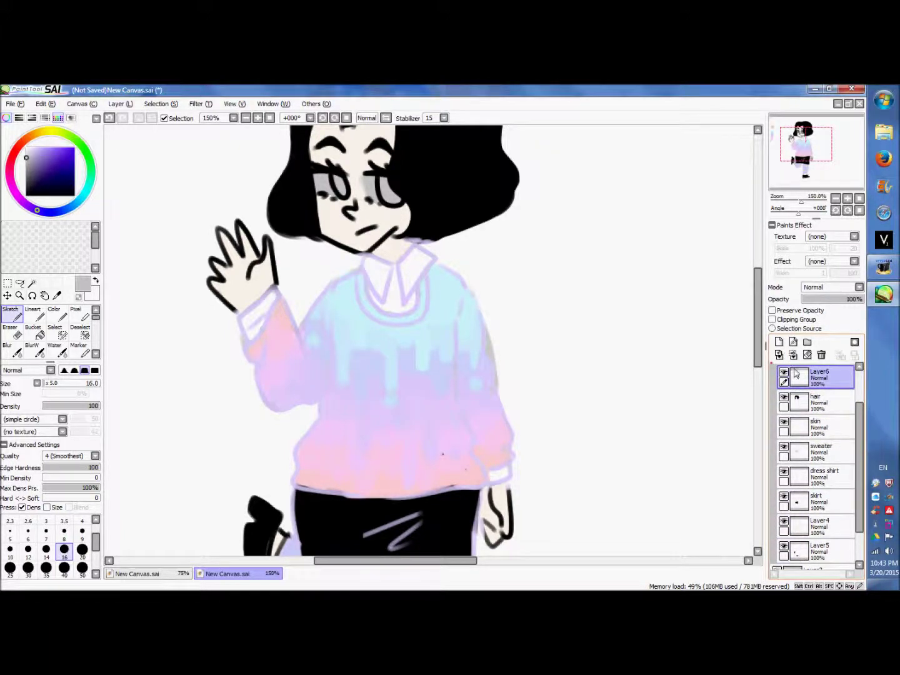
double_click(803, 378)
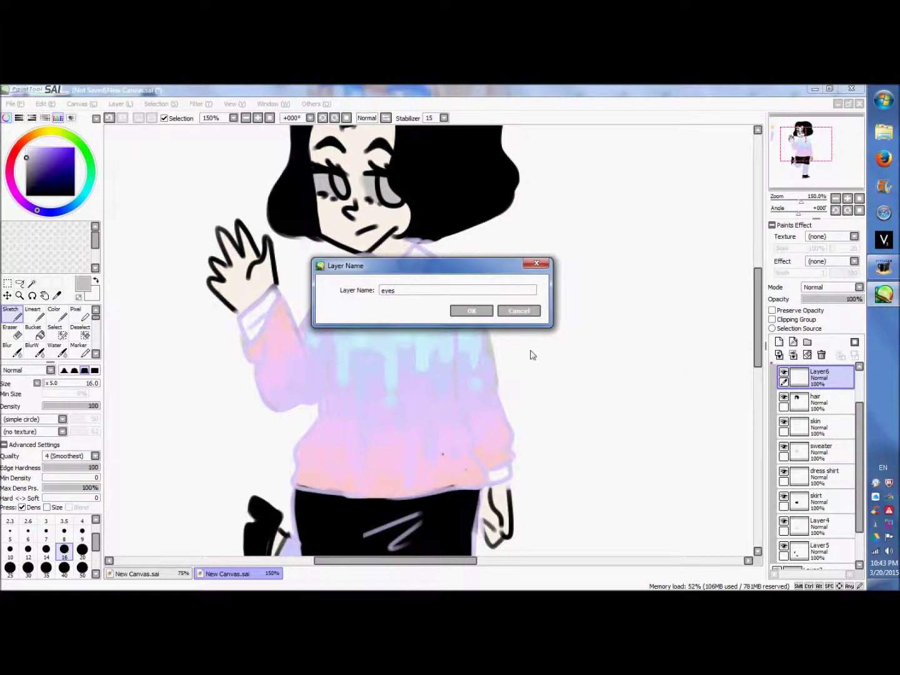
left_click(474, 312)
- Reset the view to 100% and zoom in closely on the face
left_click(246, 118)
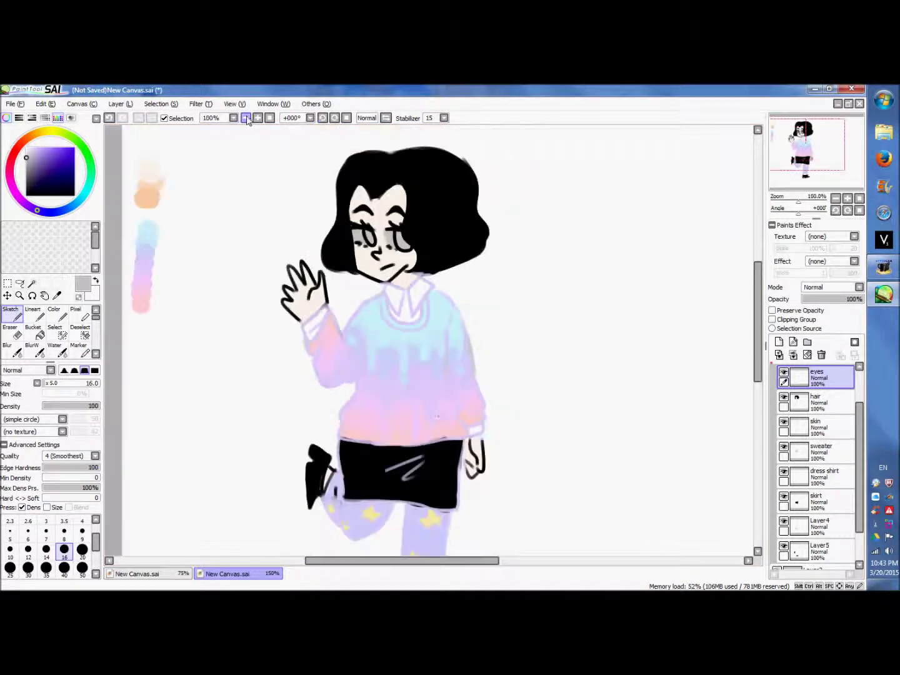
left_click(257, 118)
left_click(258, 118)
left_click(258, 118)
left_click(258, 118)
left_click_drag(758, 314, 749, 247)
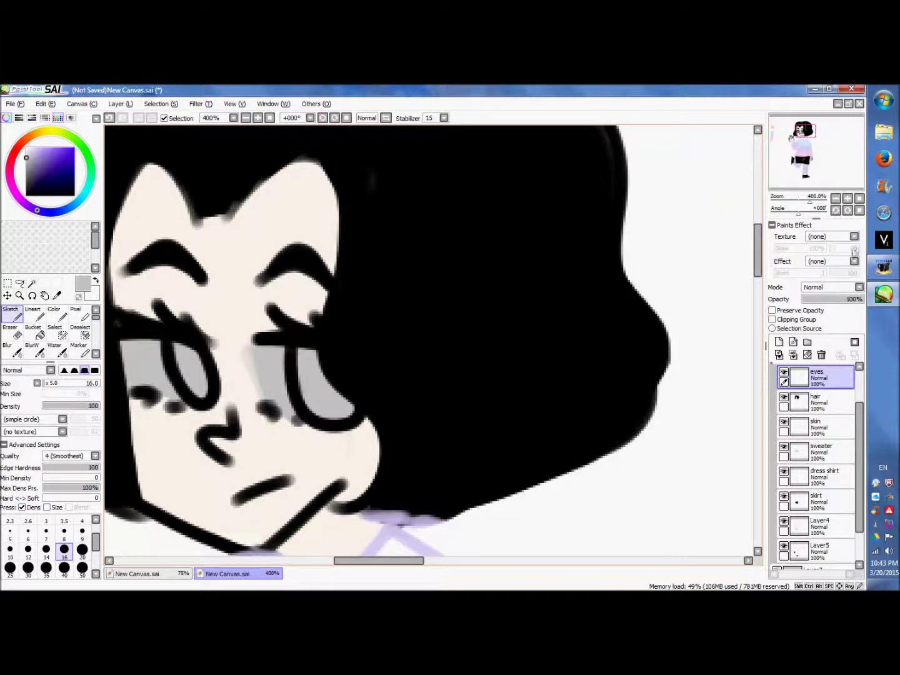
left_click(884, 268)
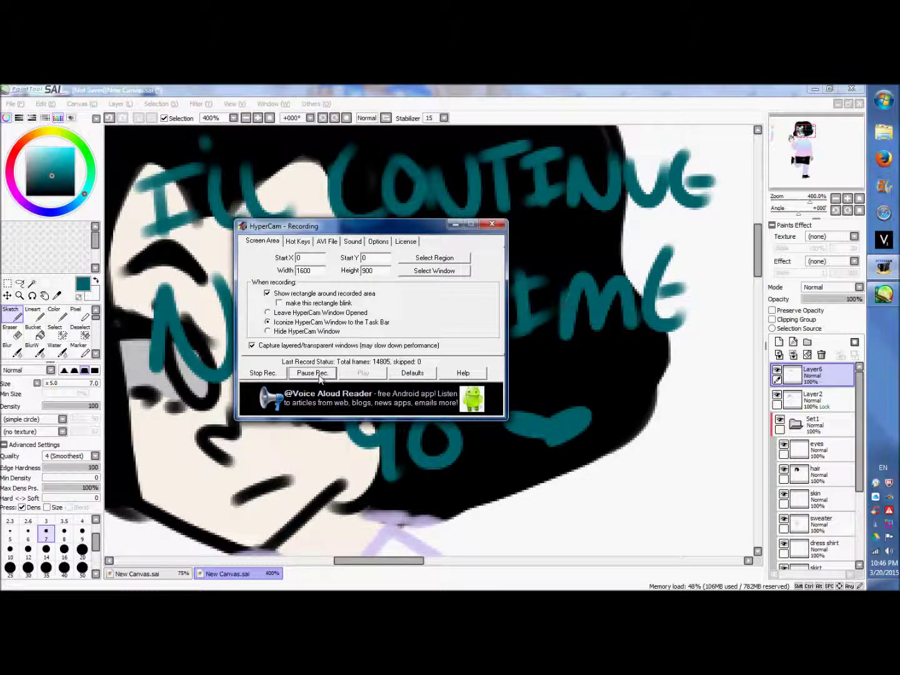
left_click(313, 373)
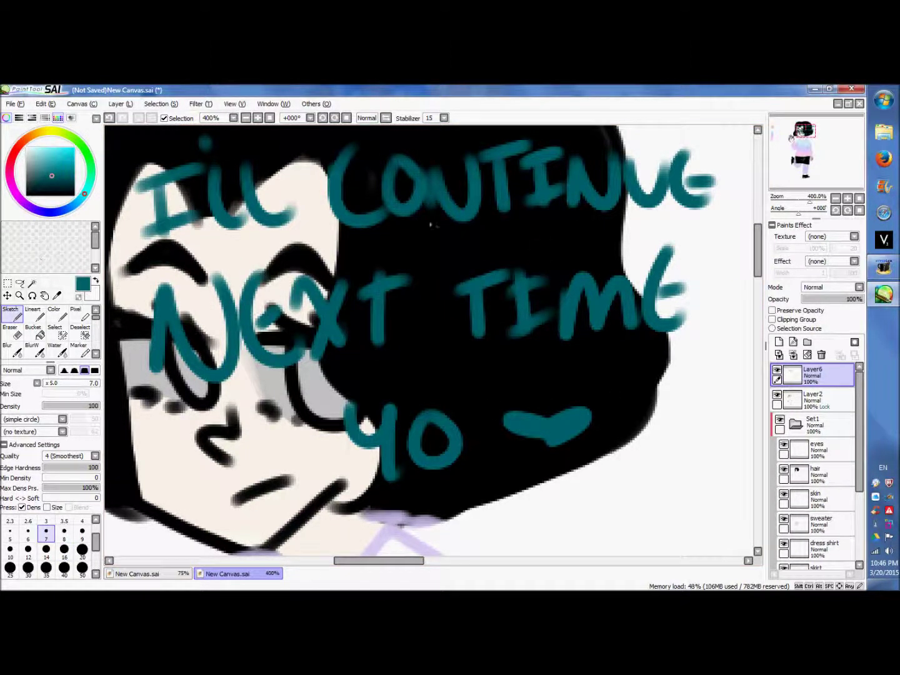